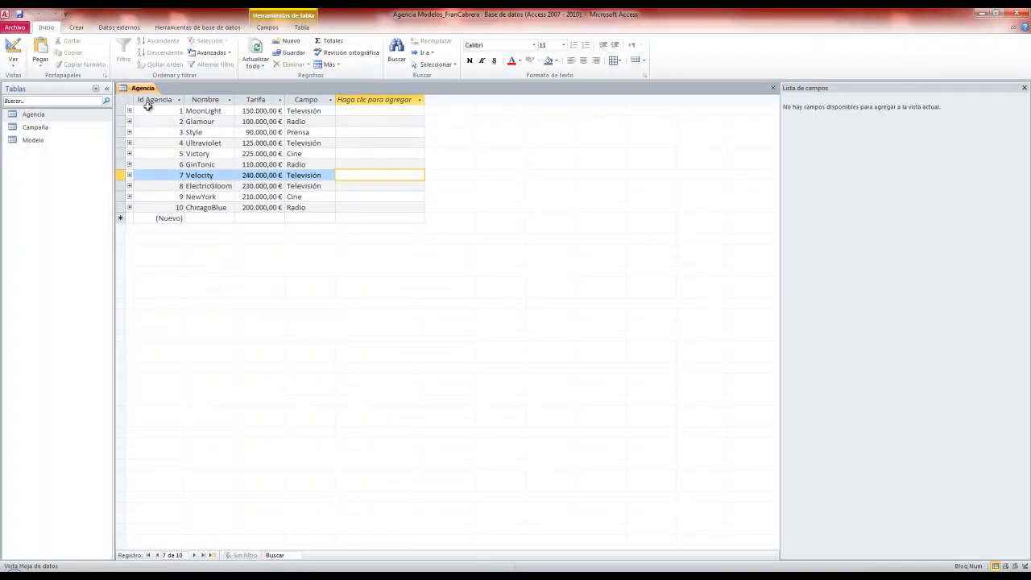
Step: Examine the Id Agencia, Nombre, Tarifa and Campo columns of the Agencia table and its first five records
click(147, 102)
click(192, 97)
click(270, 98)
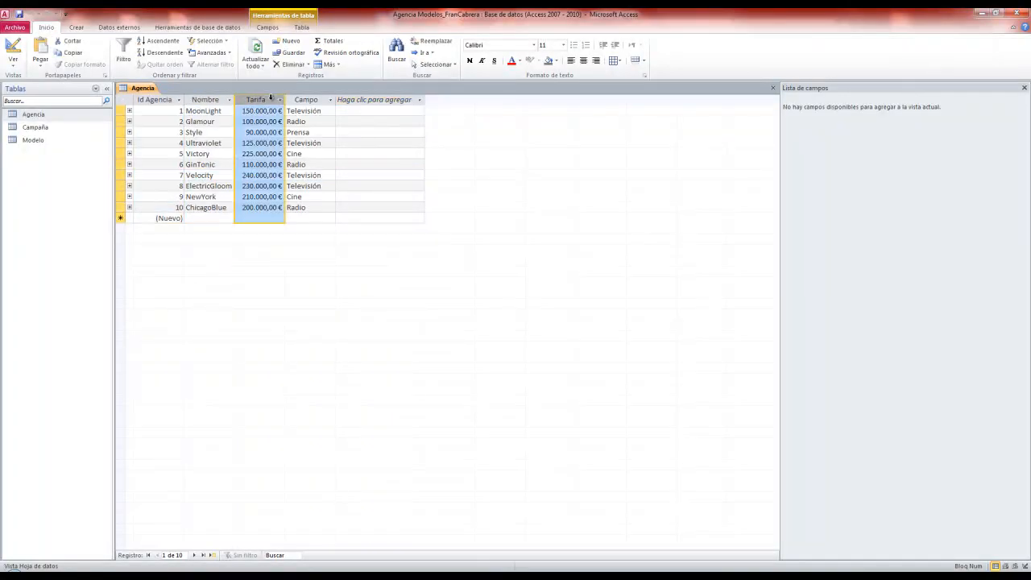
click(295, 100)
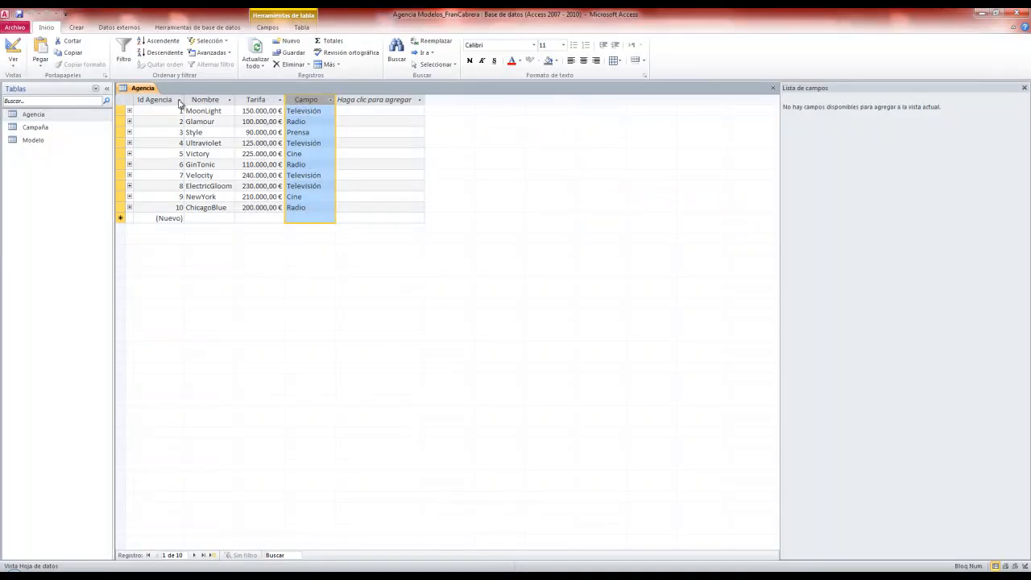
click(120, 112)
click(120, 122)
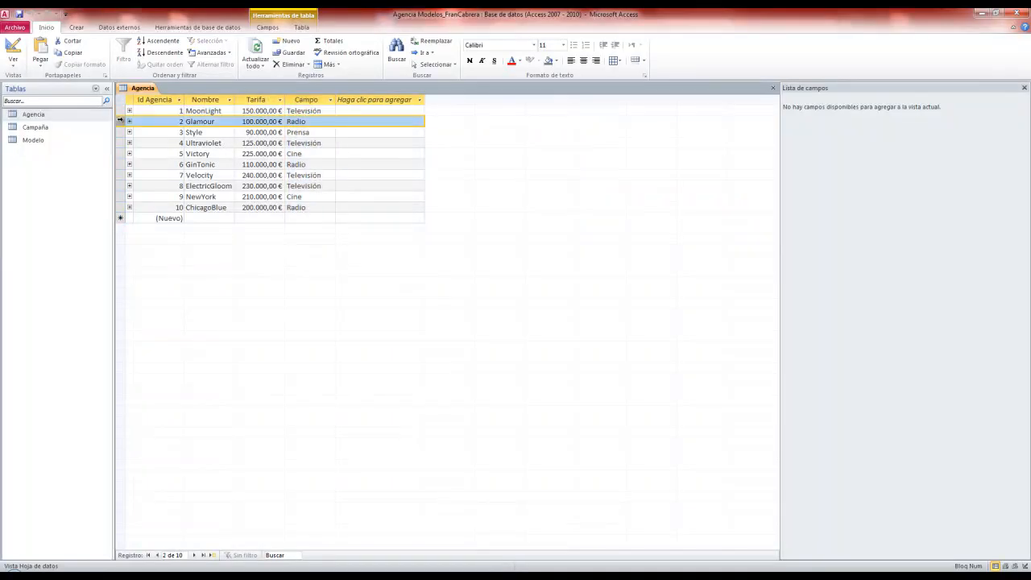
click(120, 132)
click(120, 142)
click(120, 153)
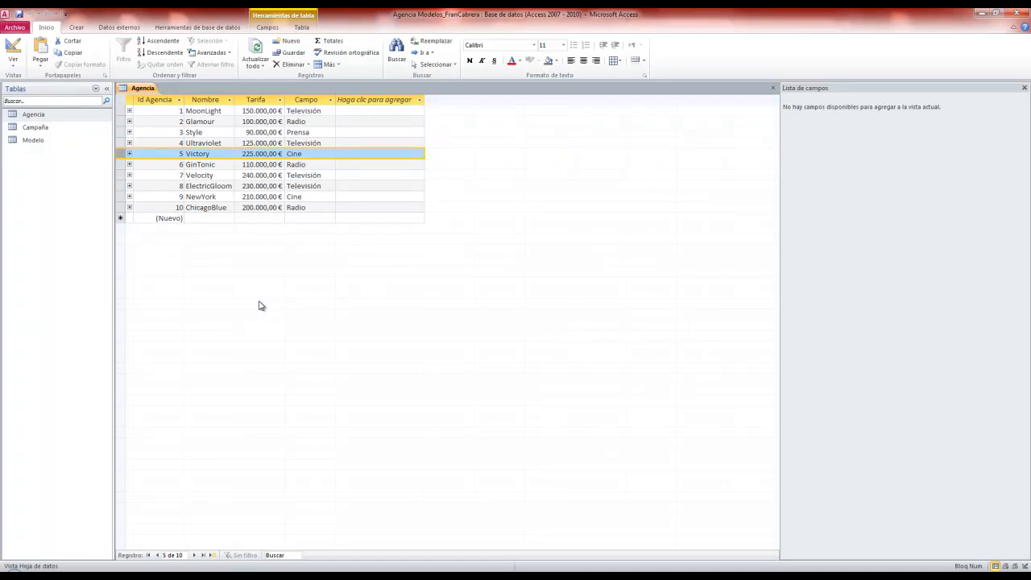
Step: Review the four field columns again, along with the Nombre, Tarifa and Campo values of the first record
click(164, 95)
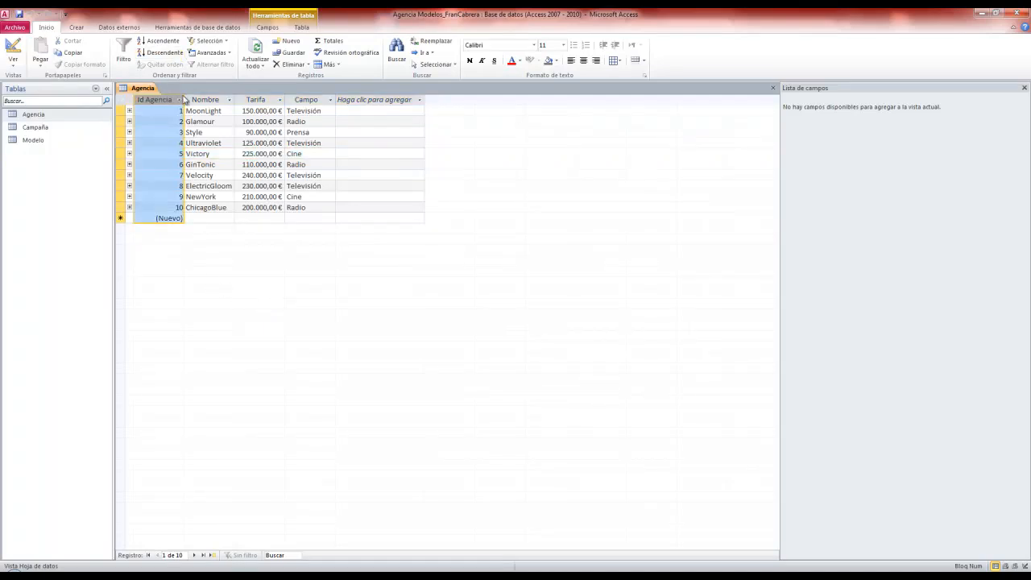
click(196, 96)
click(270, 97)
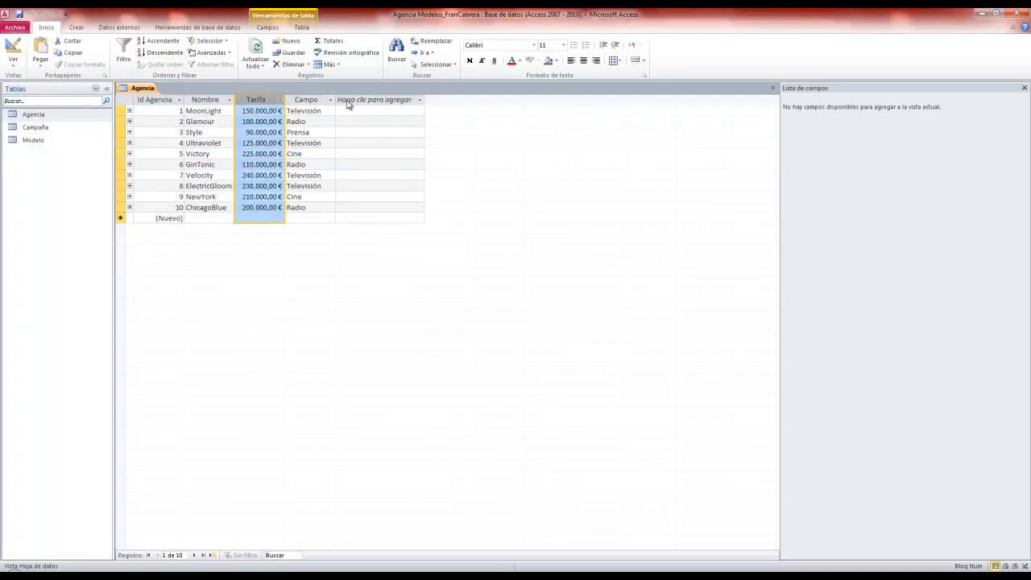
click(316, 99)
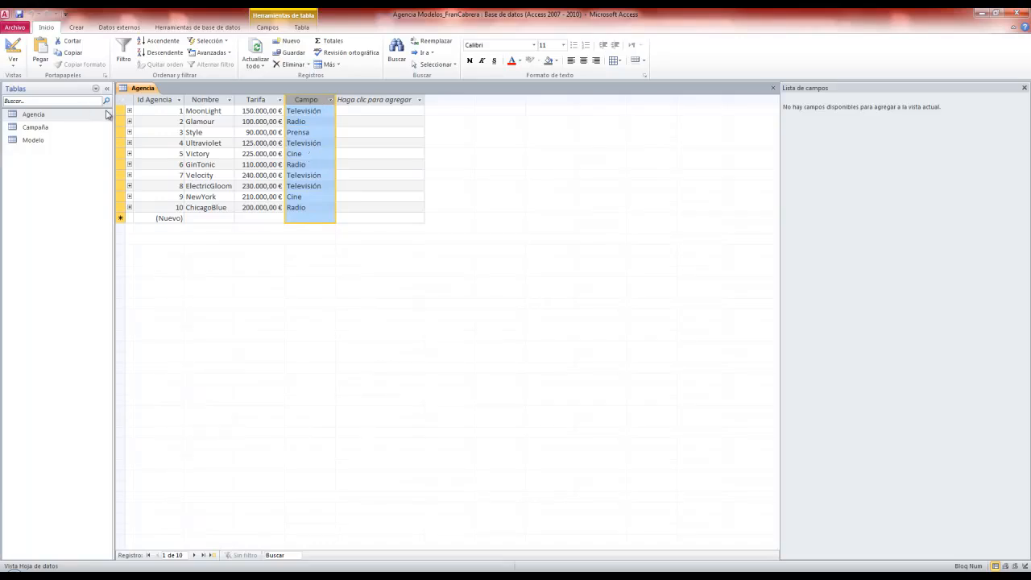
click(119, 111)
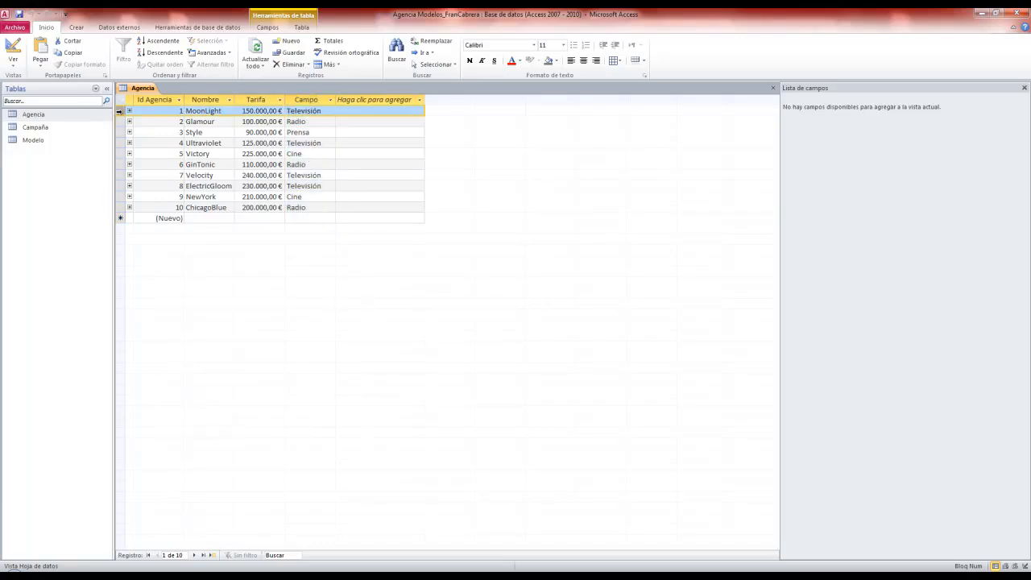
click(186, 111)
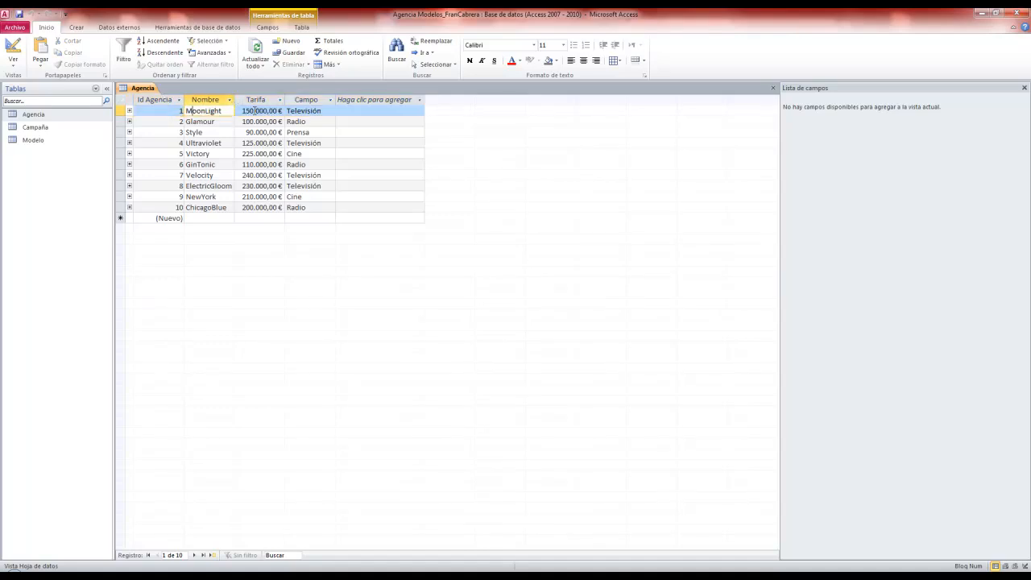
click(254, 111)
click(290, 111)
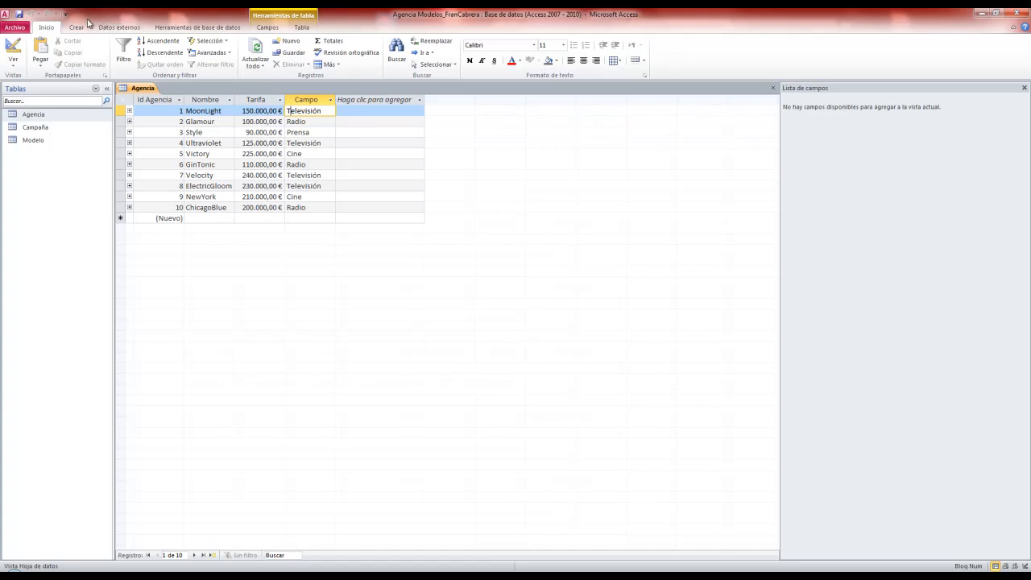
Step: Choose Datasheet view for the Agencia table and inspect the individual values in its first two records
click(16, 63)
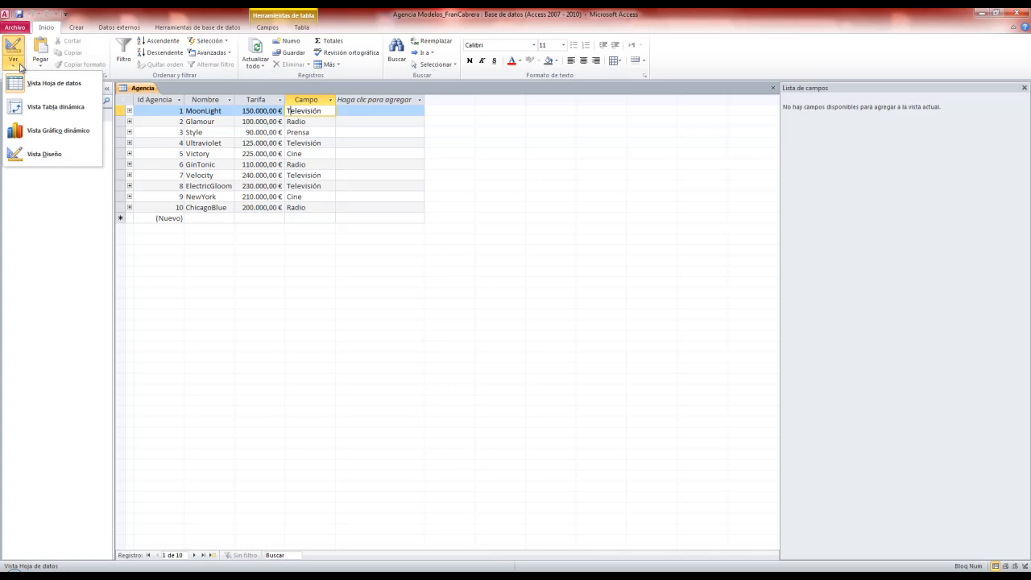
click(64, 83)
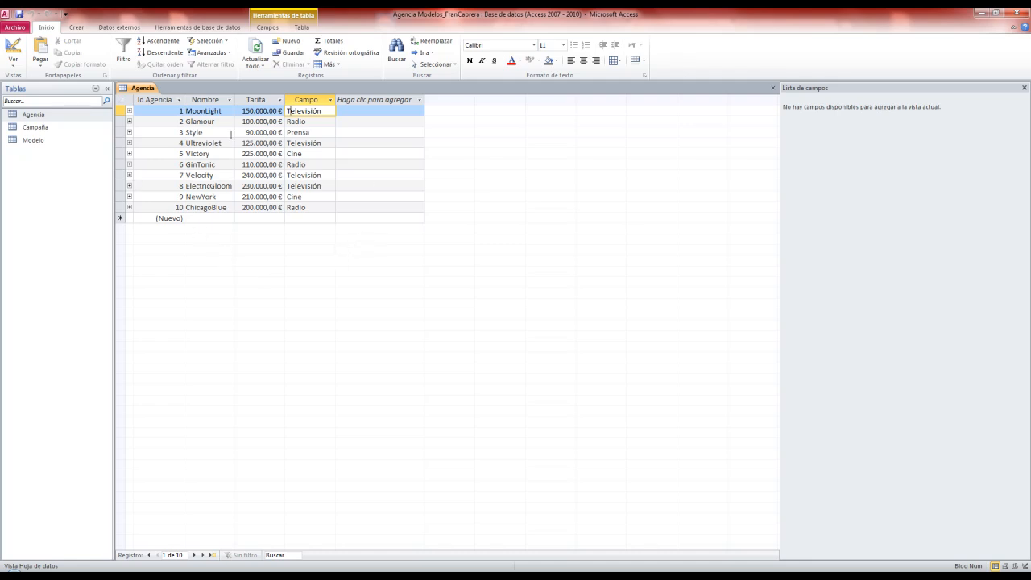
click(193, 121)
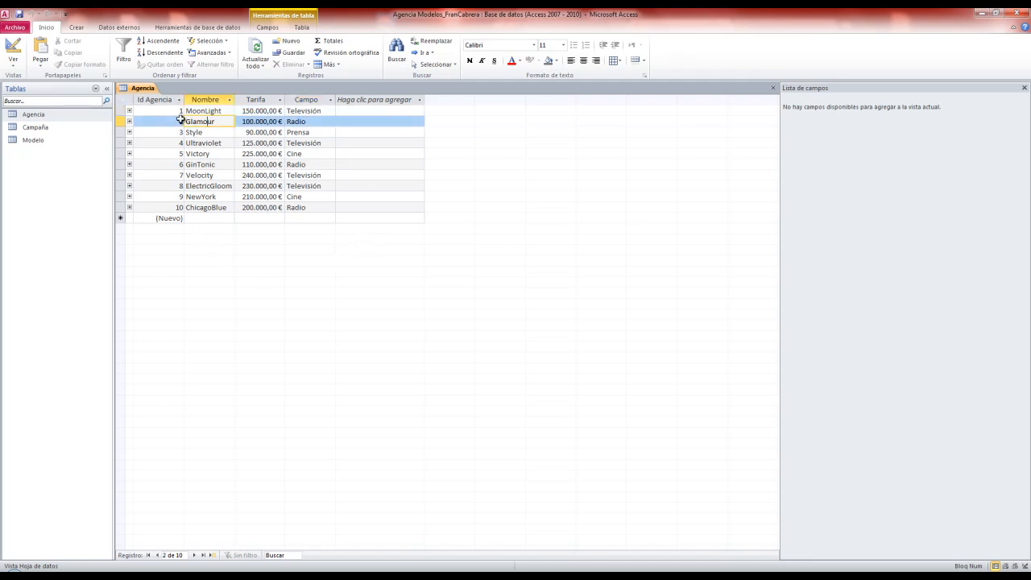
click(165, 121)
click(180, 112)
click(194, 110)
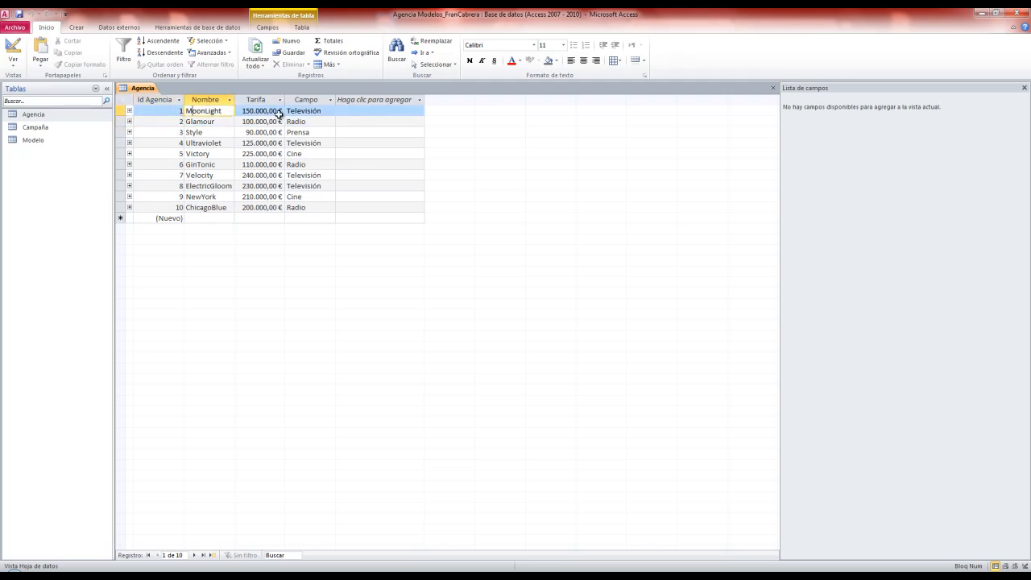
click(281, 110)
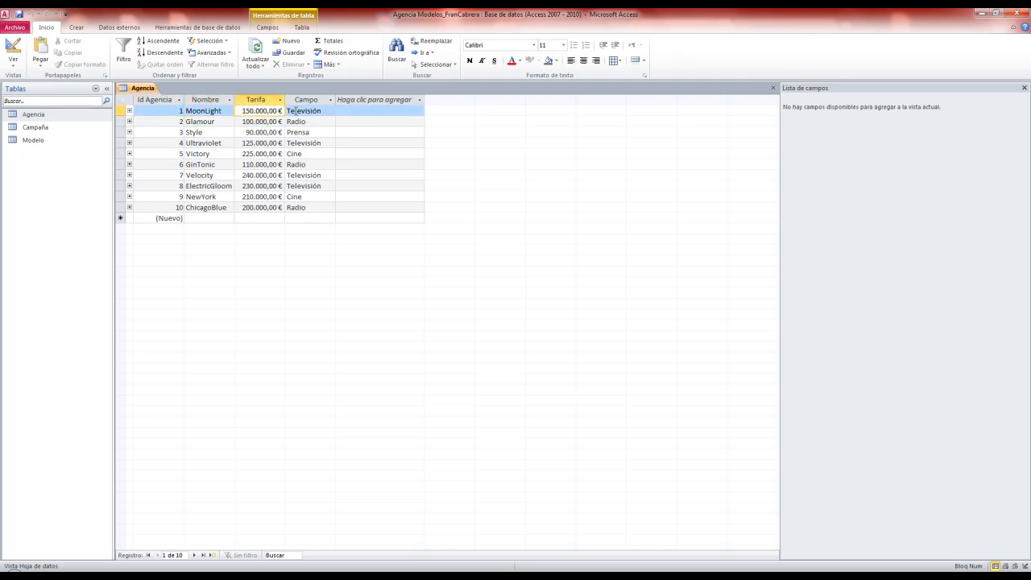
click(291, 111)
click(204, 122)
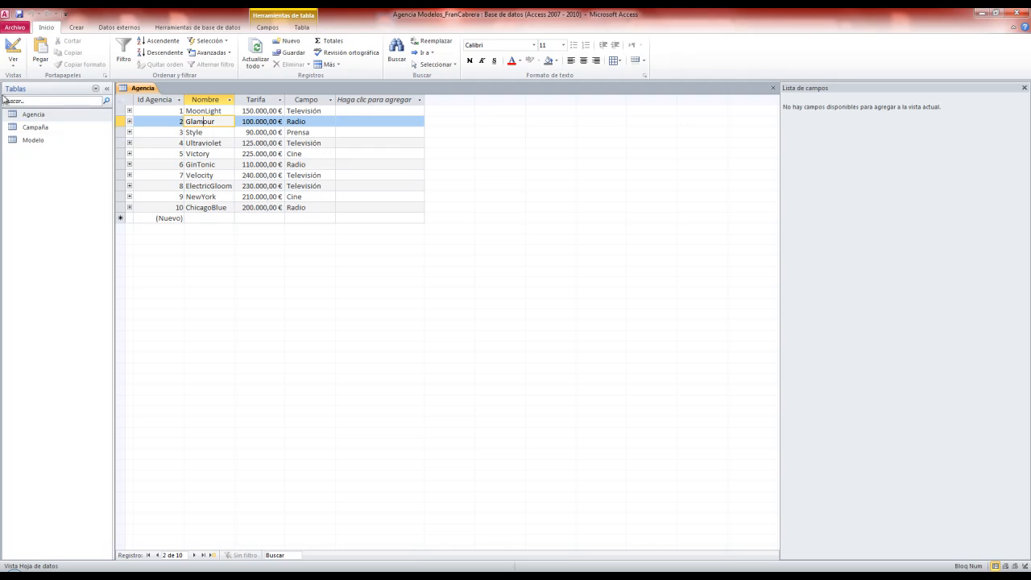
Step: Switch the Agencia table to Design view and examine the Id Agencia field's available data types and description
click(12, 68)
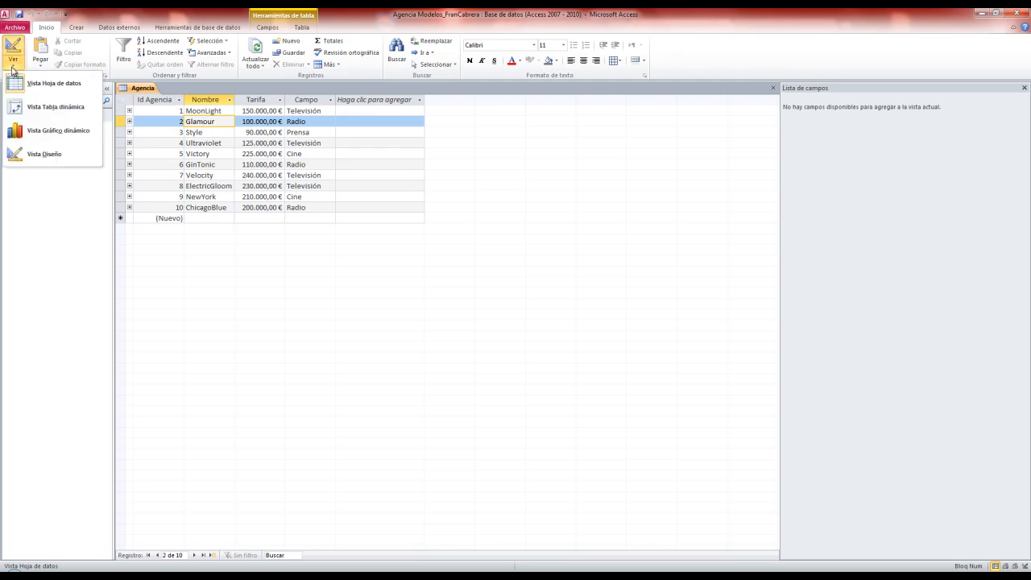
click(45, 155)
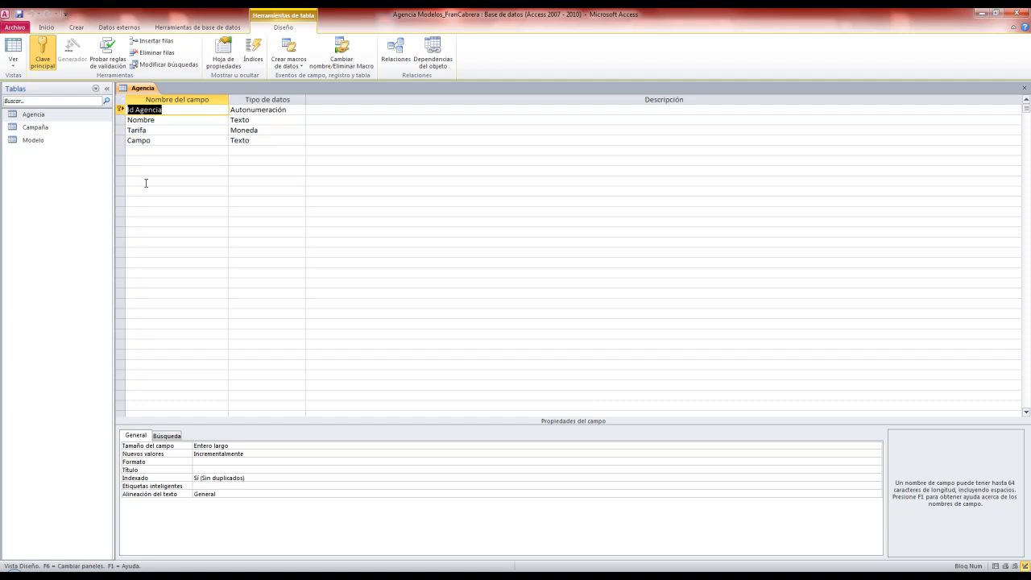
click(189, 111)
click(240, 110)
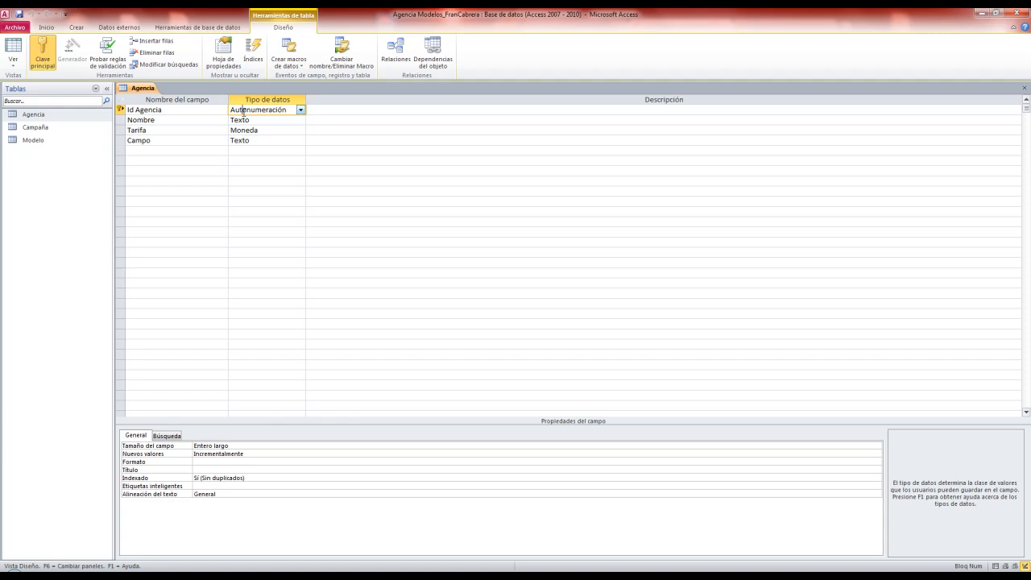
click(301, 110)
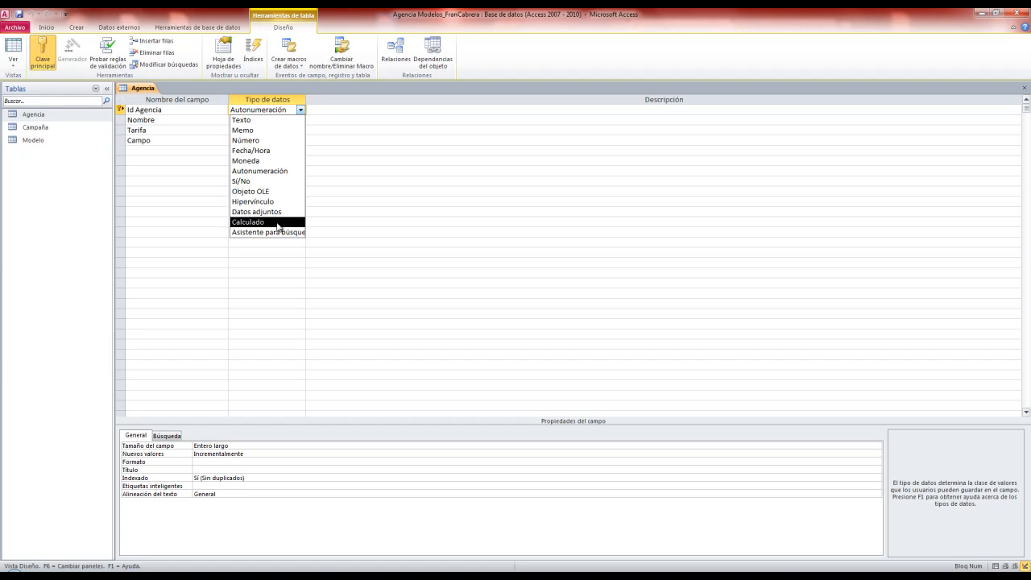
click(385, 120)
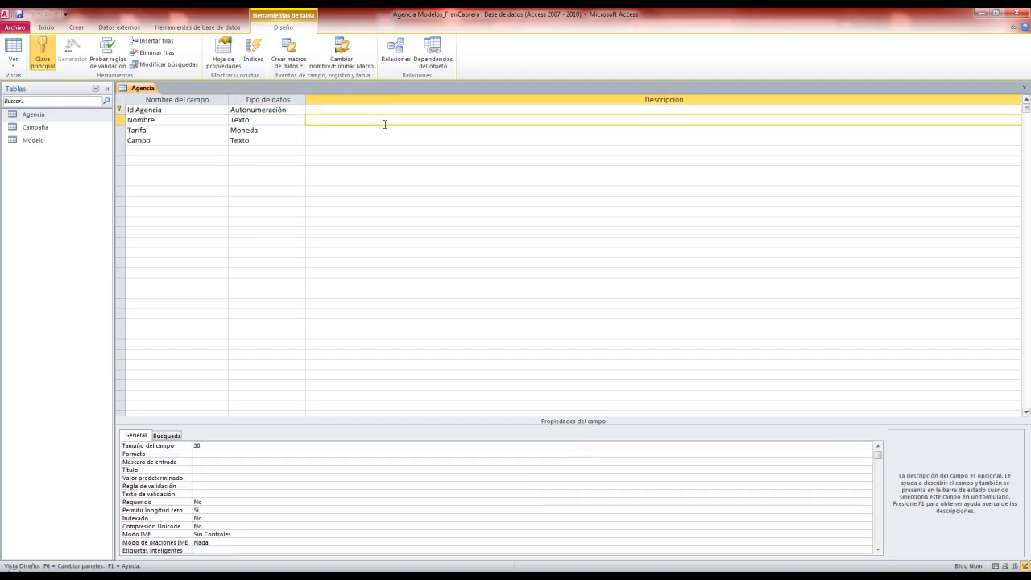
click(385, 110)
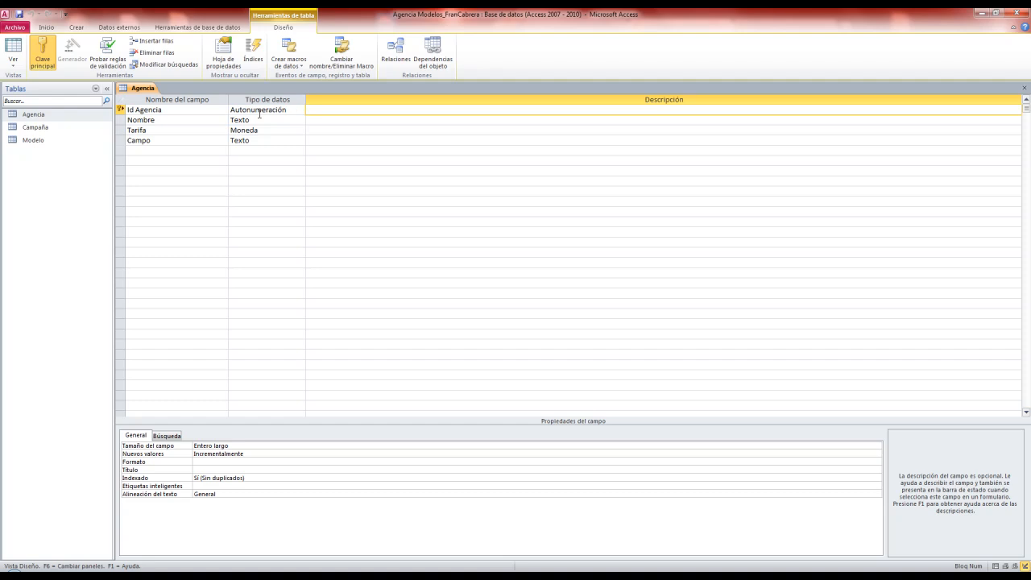
click(166, 109)
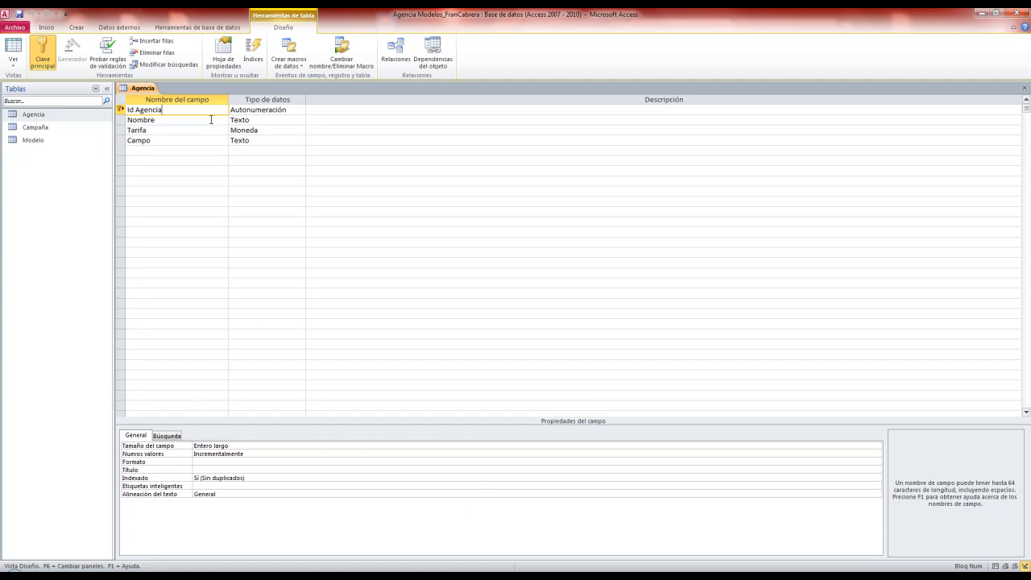
Step: Examine the general properties of the Nombre field, including its field size and format
click(211, 120)
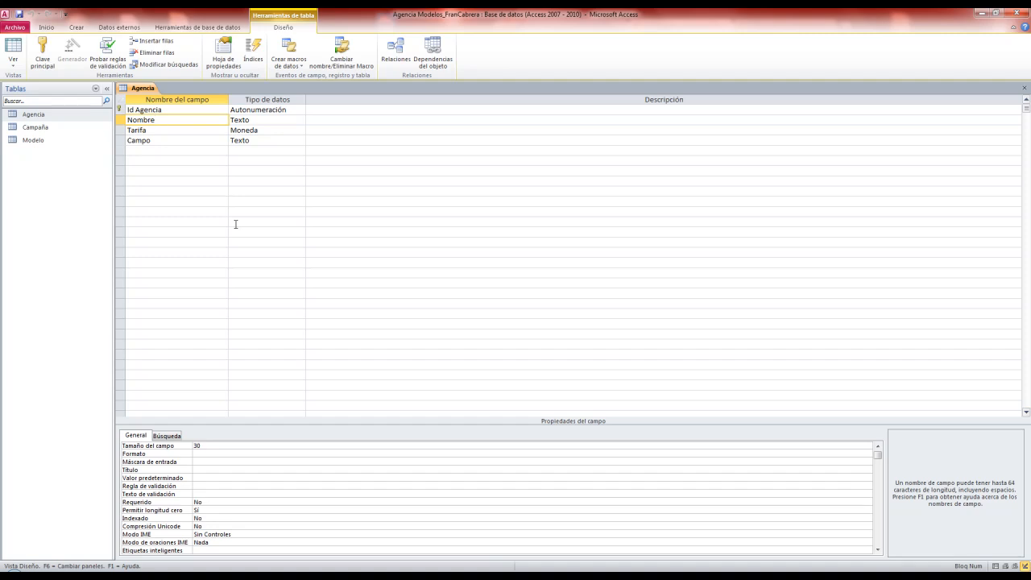
click(141, 438)
click(213, 446)
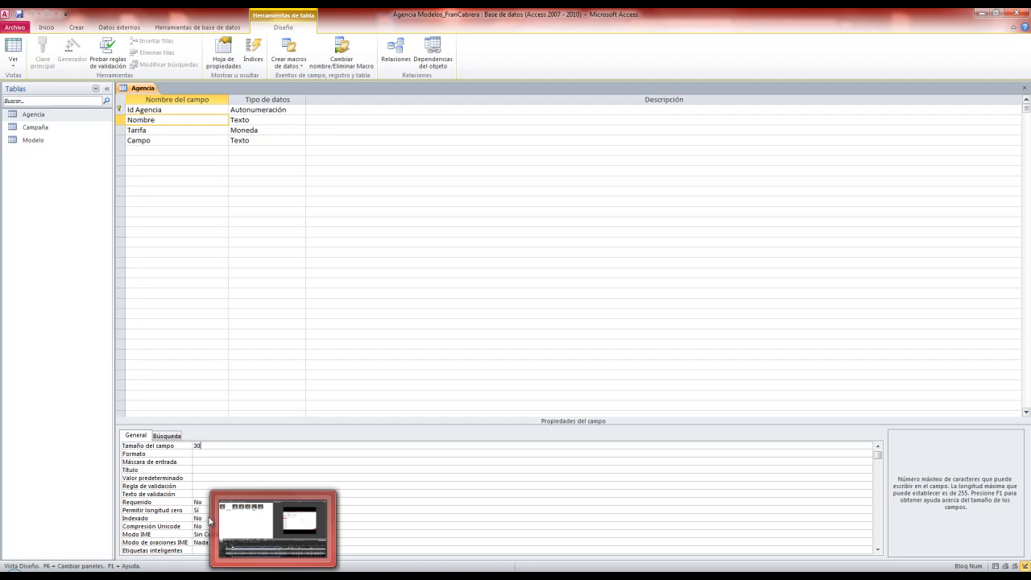
click(211, 454)
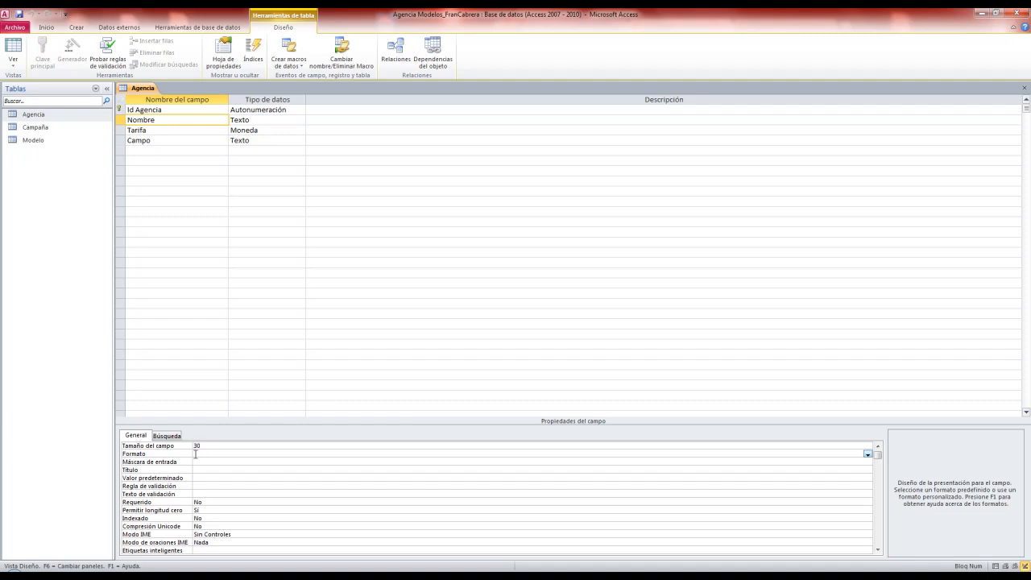
Step: Assign the Número data type to the unnamed row below Campo and view its available number formats
click(216, 130)
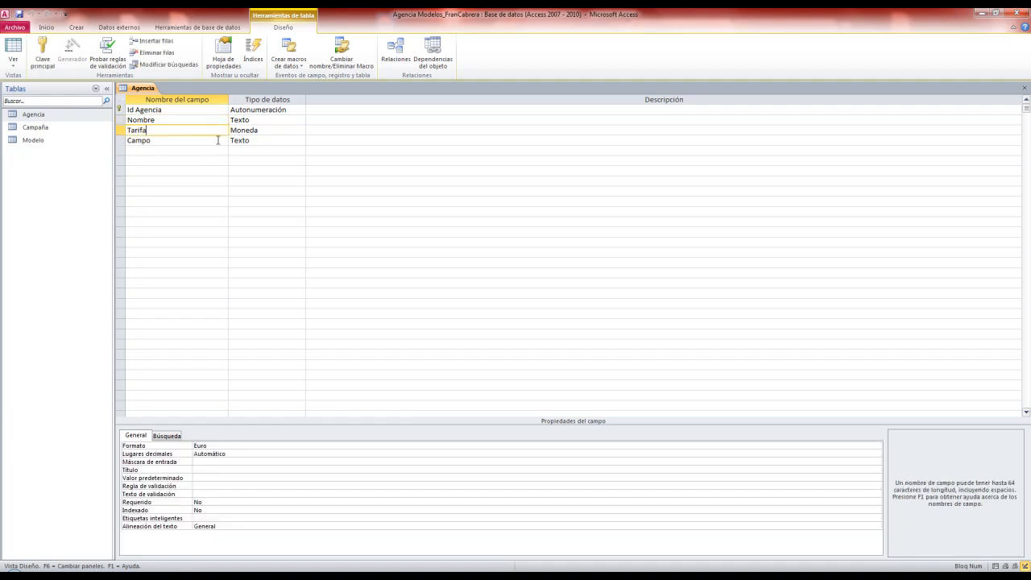
click(216, 140)
click(218, 150)
click(289, 152)
click(300, 152)
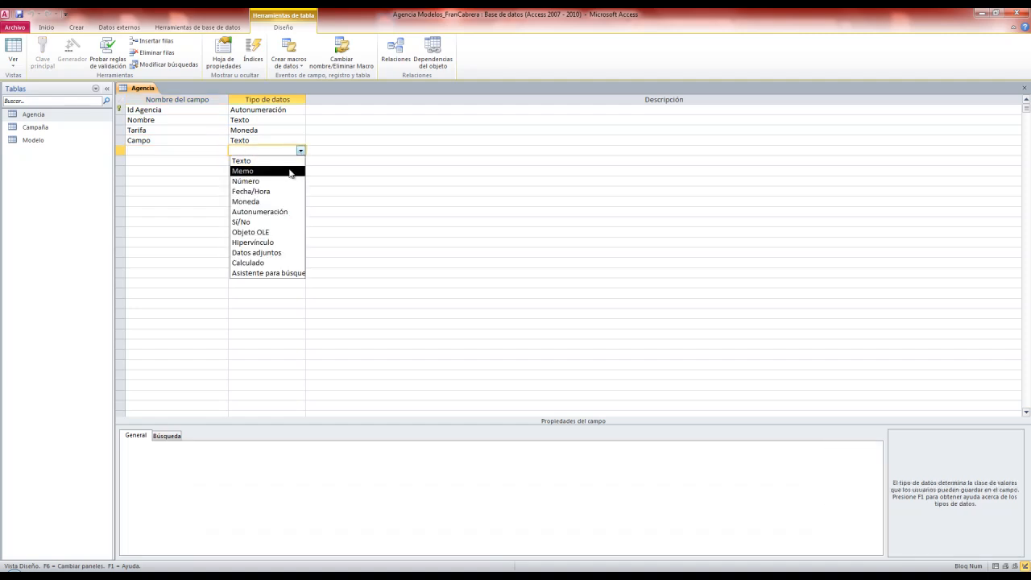
click(282, 181)
click(253, 456)
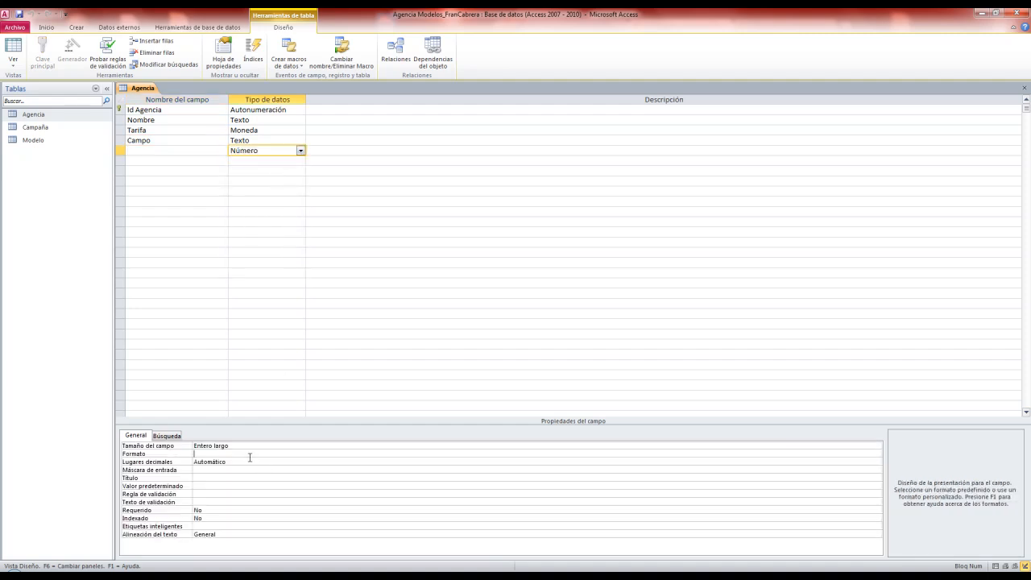
click(877, 455)
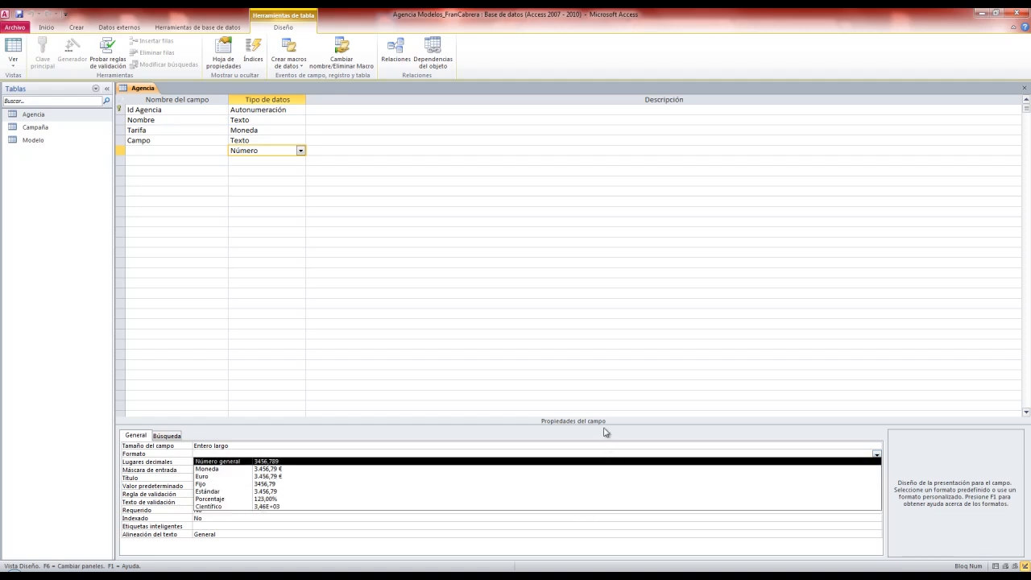
click(631, 342)
Step: Try to start the Input Mask Wizard for the Nombre field, declining to save the table
click(222, 141)
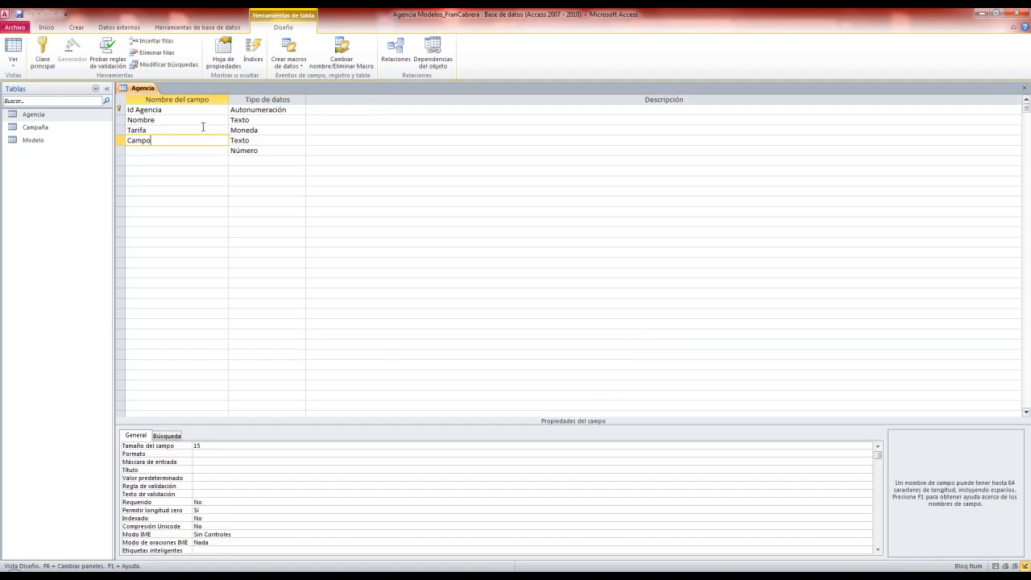
click(203, 121)
click(194, 463)
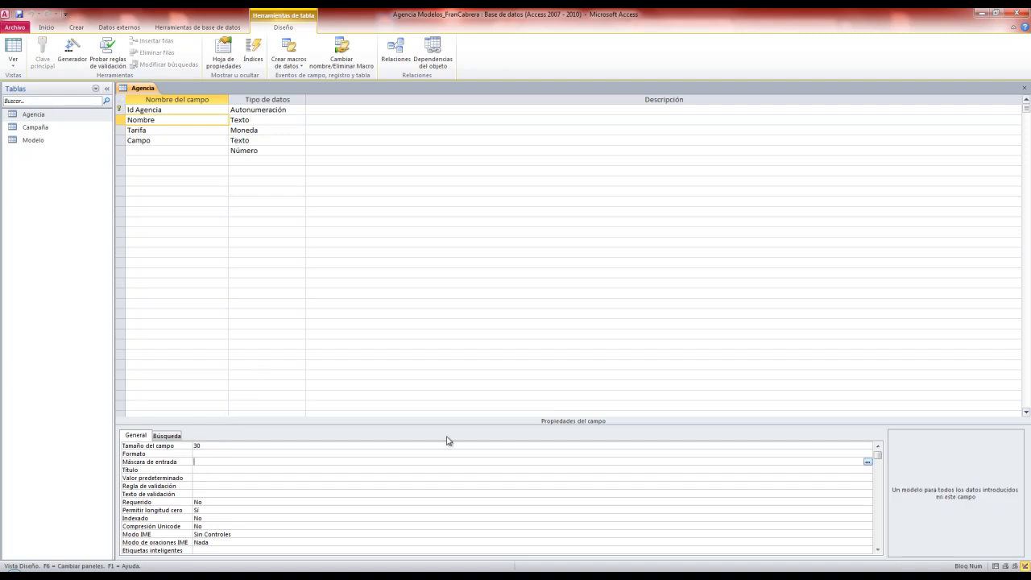
click(868, 463)
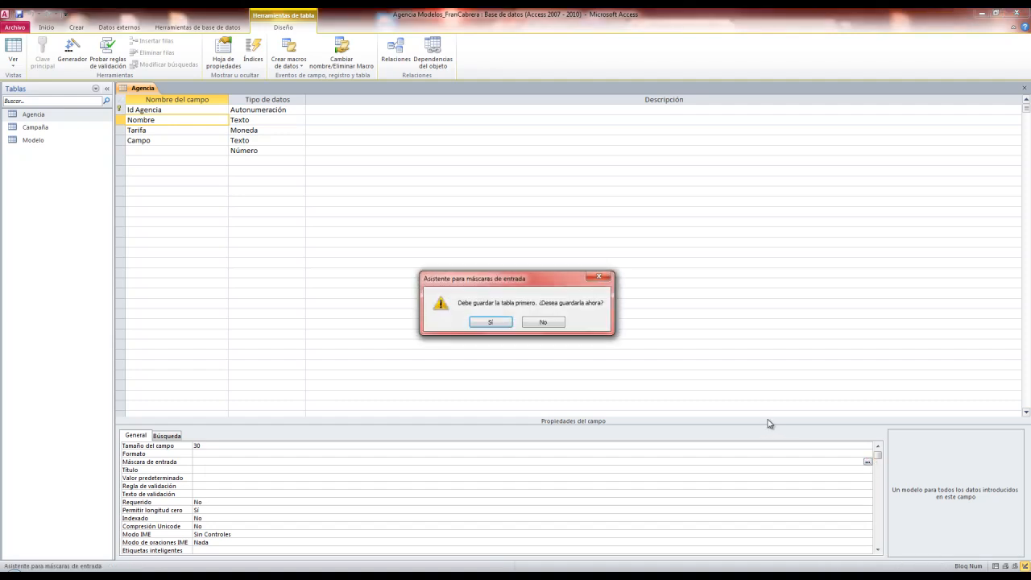
click(551, 322)
Step: Try to clear the Número data type from the unnamed row below Campo
click(303, 150)
click(299, 151)
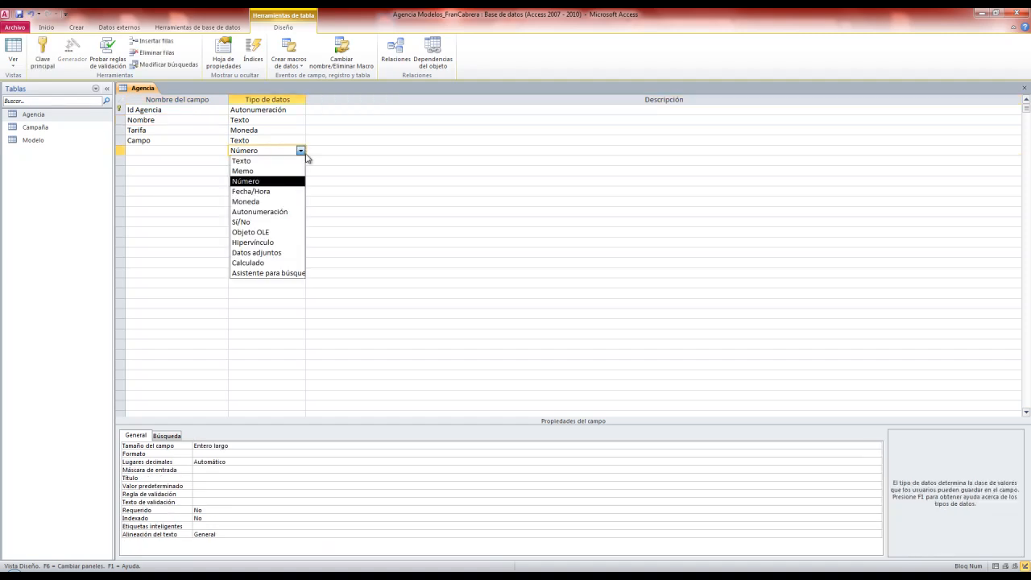
key(Delete)
click(346, 166)
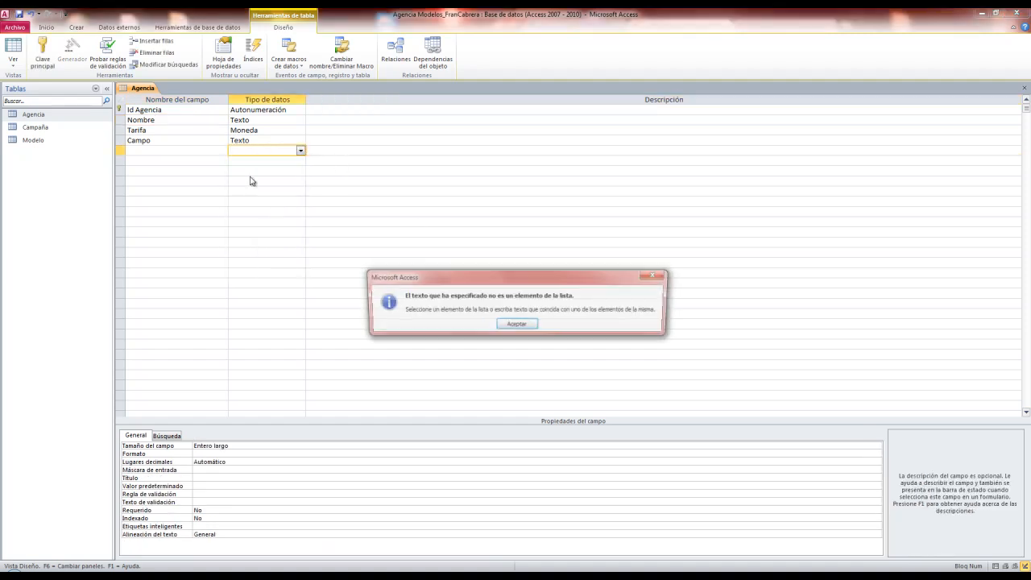
click(527, 324)
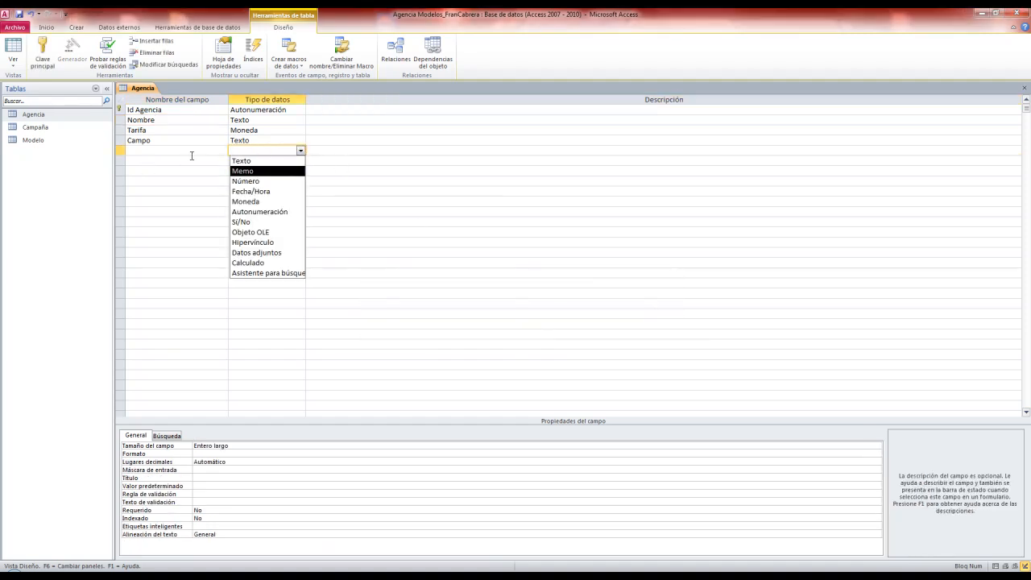
click(191, 155)
click(506, 324)
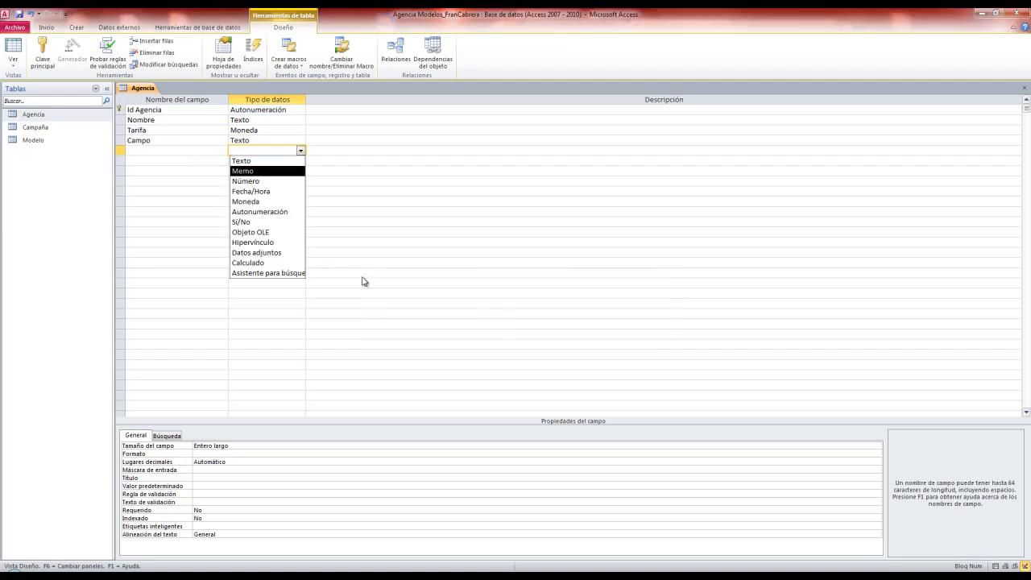
click(363, 281)
click(516, 324)
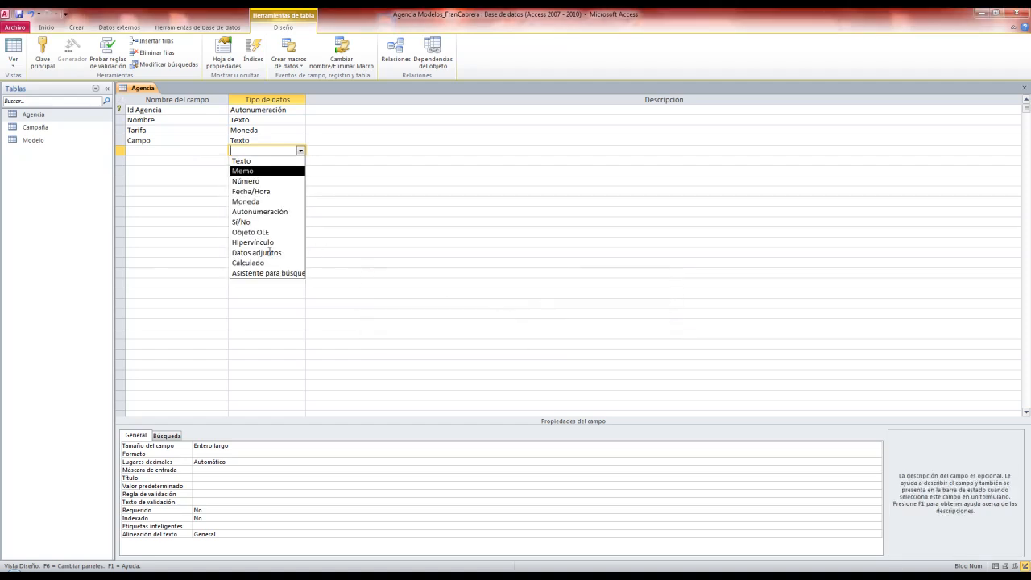
Step: Assign the Fecha/Hora data type to the unnamed row below Campo and delete that whole row
click(247, 188)
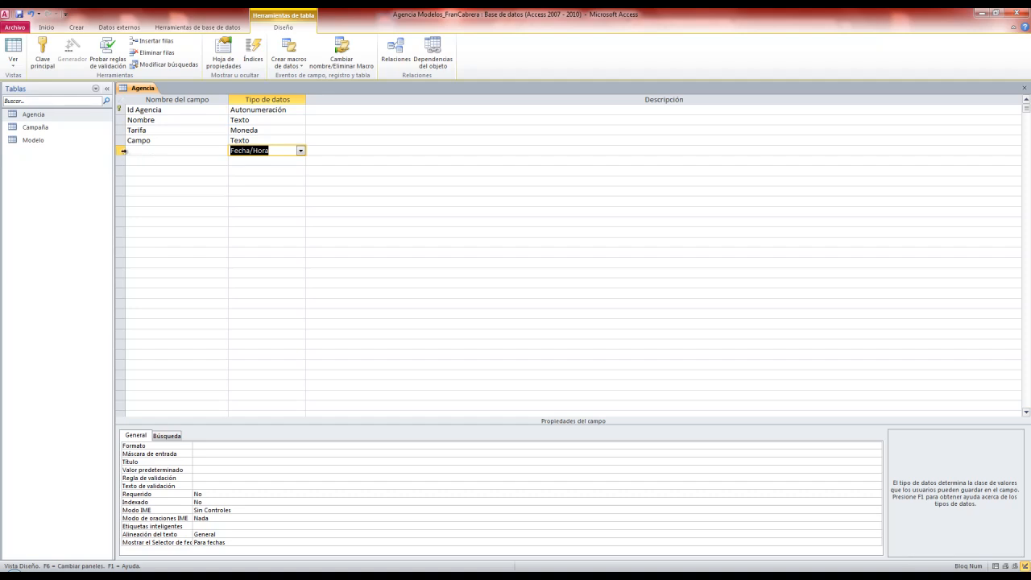
click(121, 152)
key(Delete)
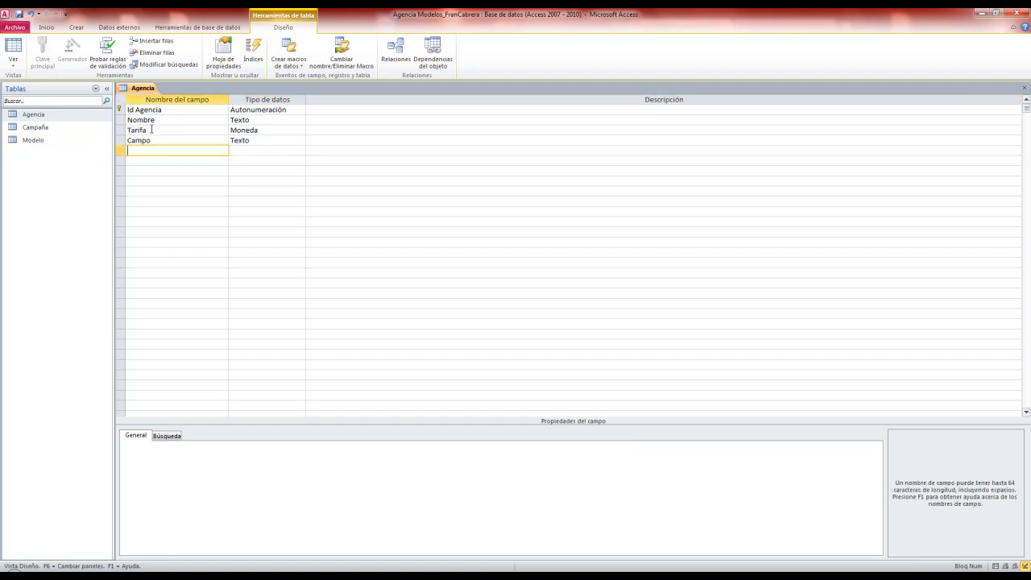
Step: Start the Input Mask Wizard for the Nombre field, agreeing to save the table first
click(155, 120)
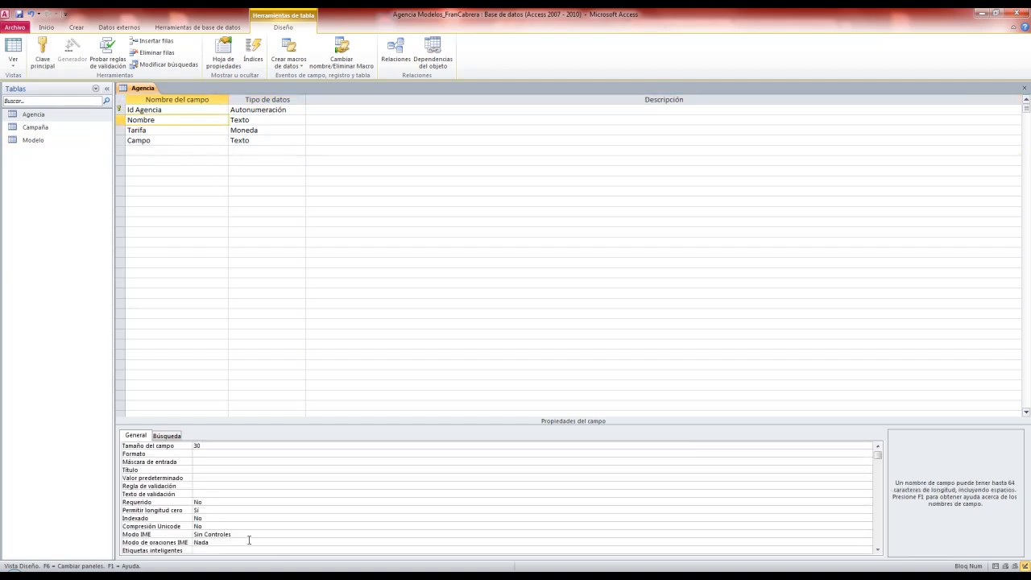
click(215, 463)
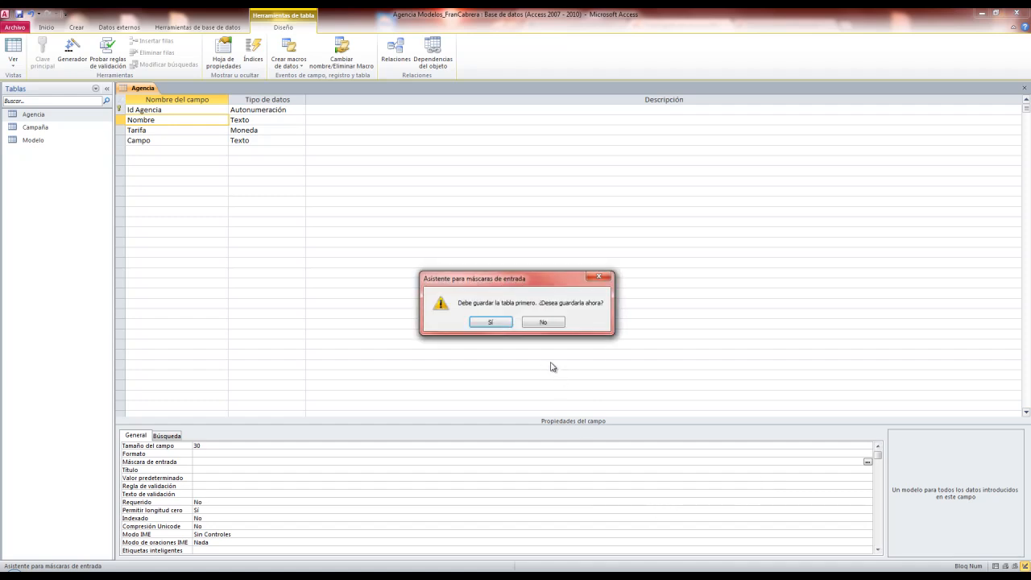
click(490, 323)
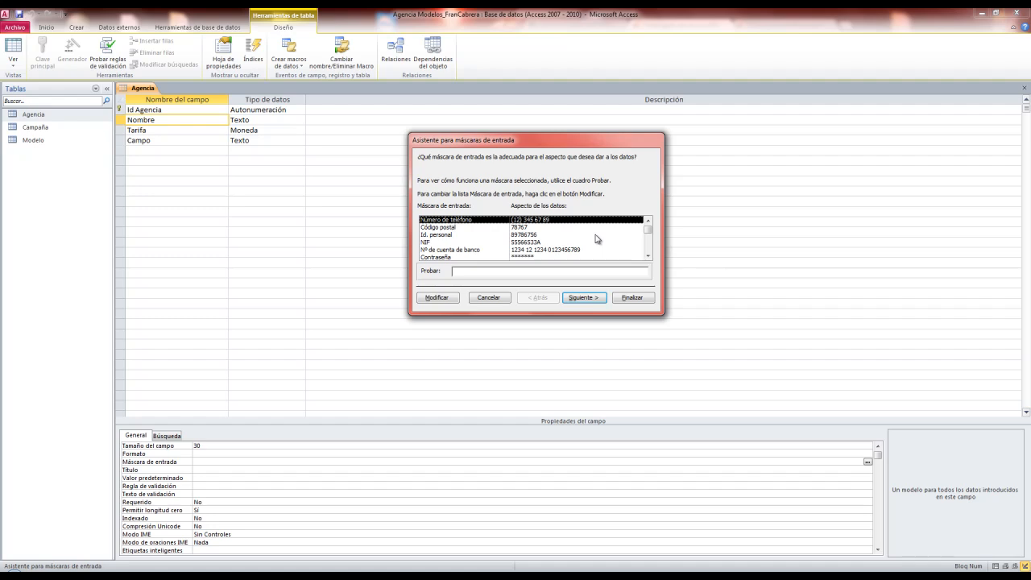
Step: Browse the predefined input masks and proceed with the Número de teléfono mask
key(Down)
key(Down)
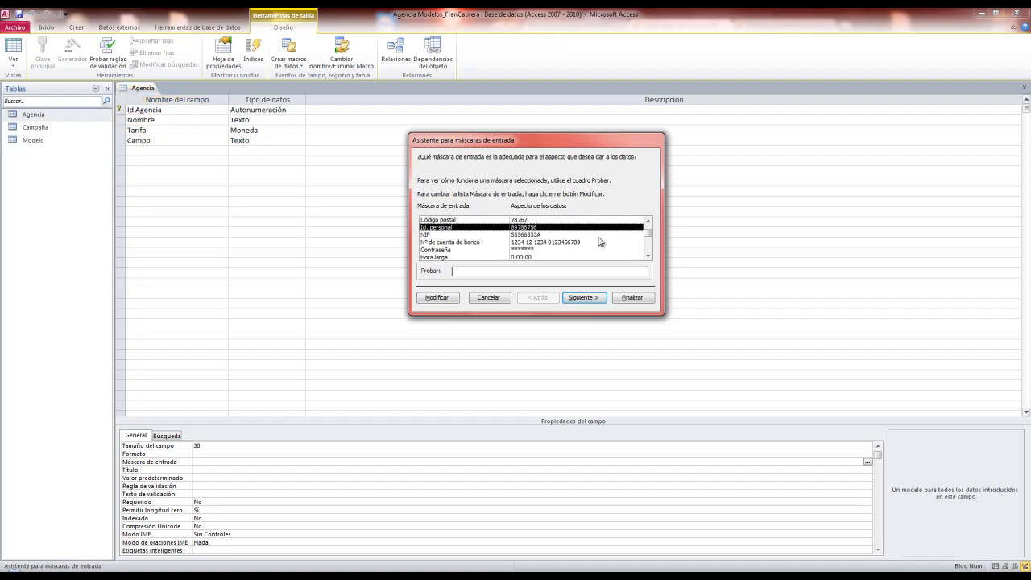
scroll(599, 242, down, 1)
scroll(599, 242, up, 1)
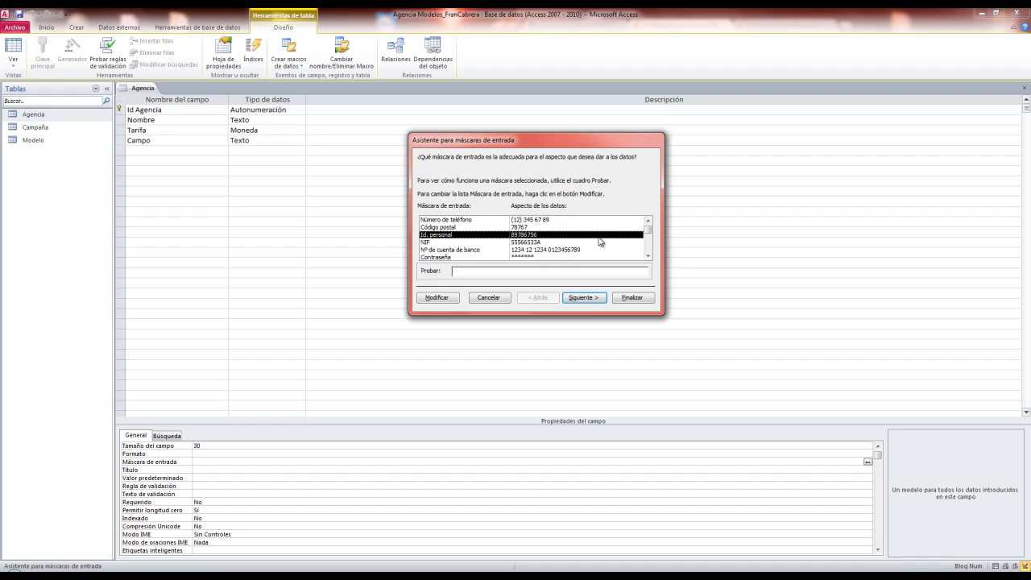
click(594, 220)
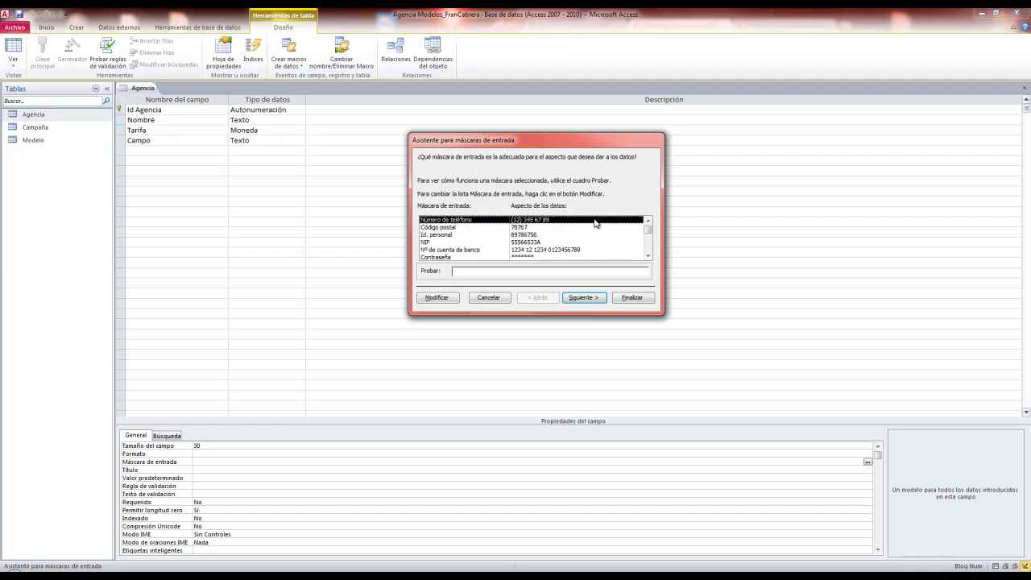
click(570, 298)
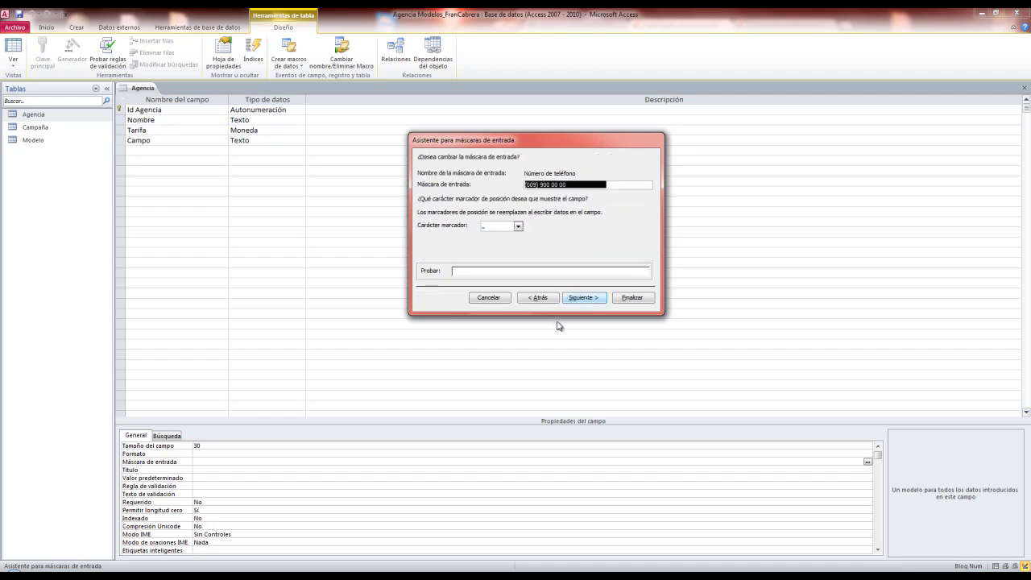
Step: Examine the parts of the Número de teléfono mask and the available placeholder characters
click(595, 185)
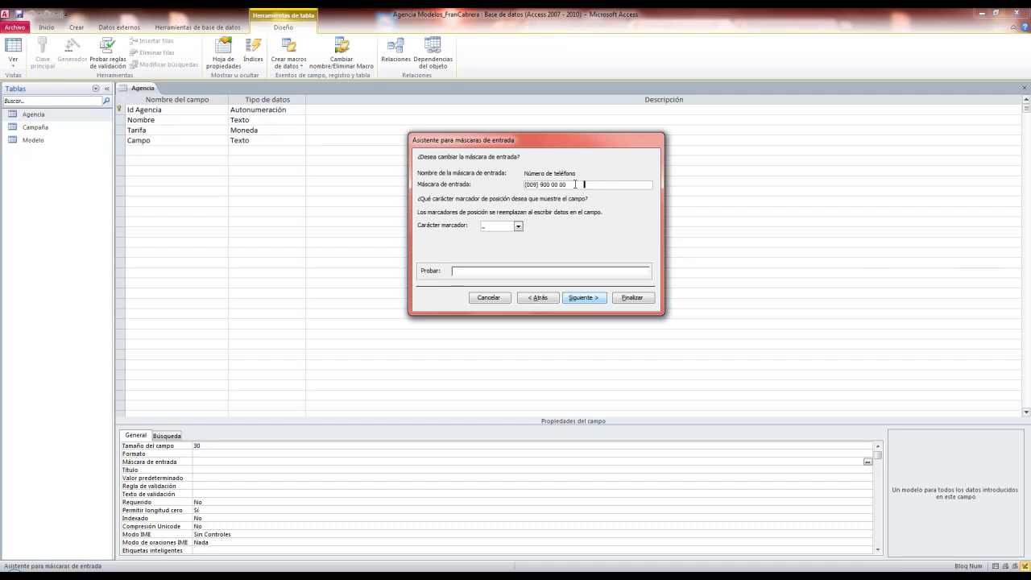
drag(571, 185, 511, 186)
click(527, 185)
drag(525, 184, 571, 182)
click(568, 184)
drag(546, 184, 550, 184)
click(535, 185)
drag(541, 185, 565, 185)
drag(538, 185, 535, 186)
click(519, 227)
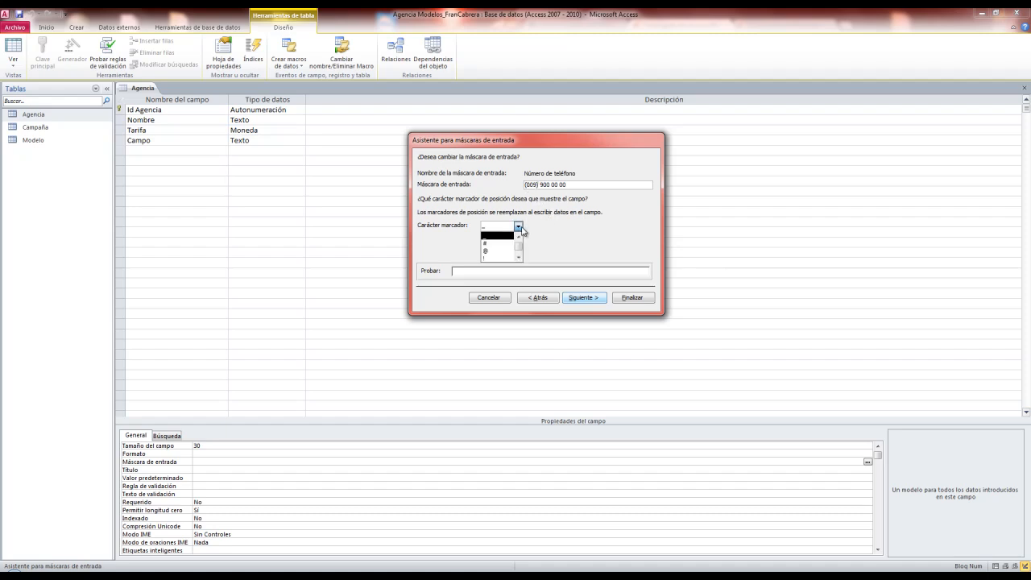
drag(520, 245, 522, 256)
click(615, 228)
Step: Choose to store the data with the mask symbols, go to the wizard's final page and cancel the wizard
click(600, 297)
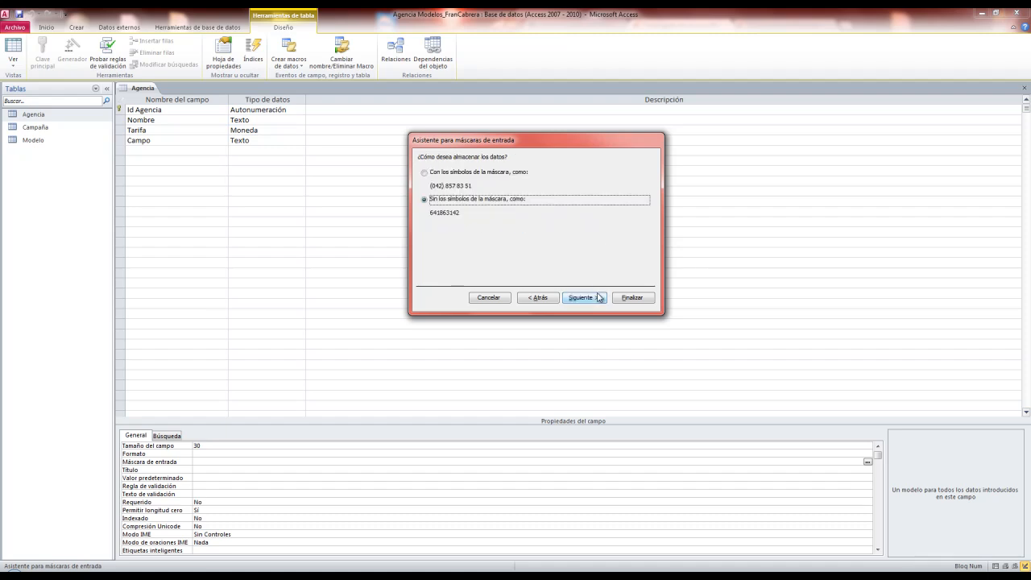
click(459, 182)
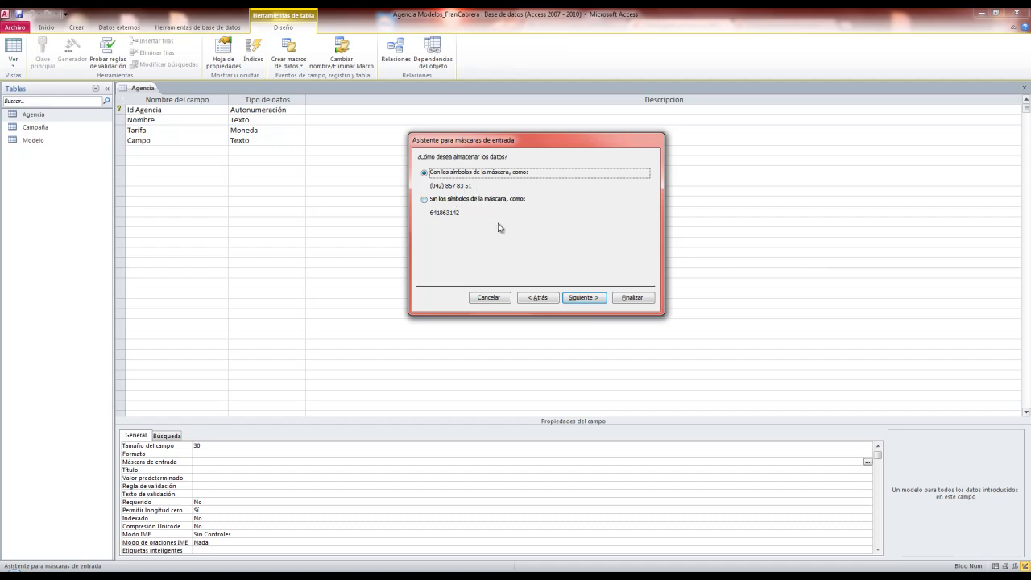
click(581, 297)
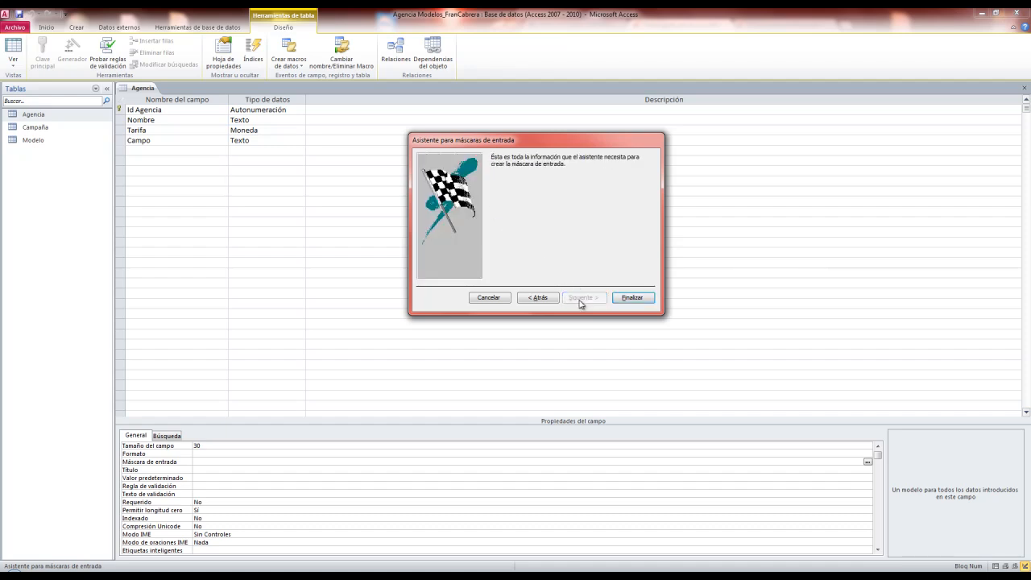
click(487, 296)
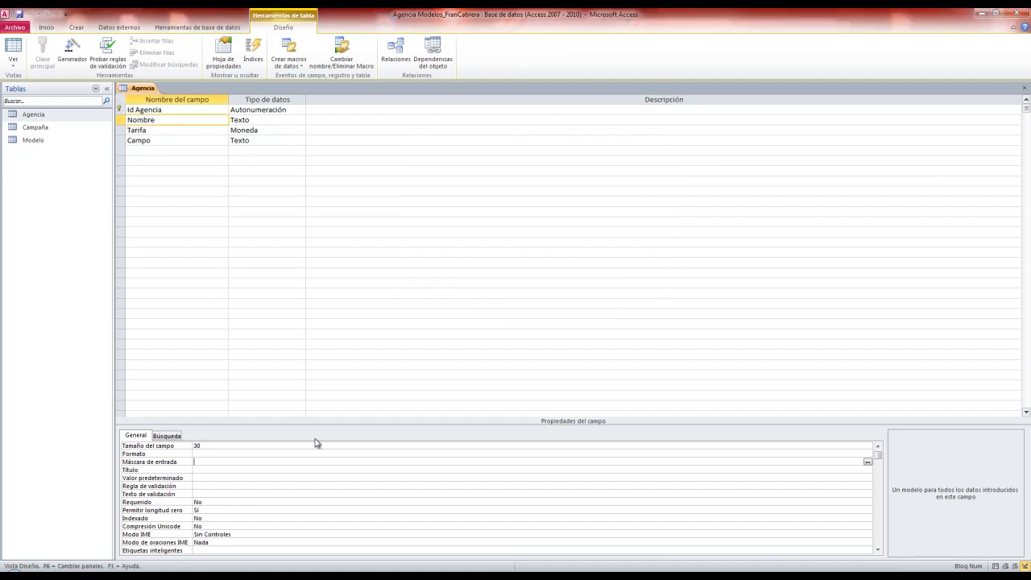
Step: Examine the Nombre field's general properties from Título through Compresión Unicode, reading the help text for each
click(266, 469)
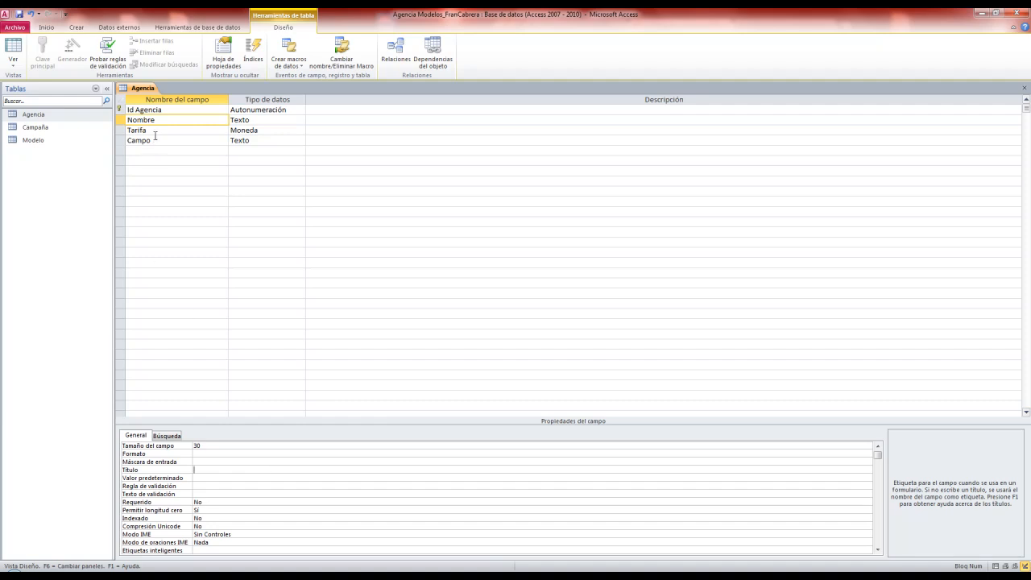
click(213, 478)
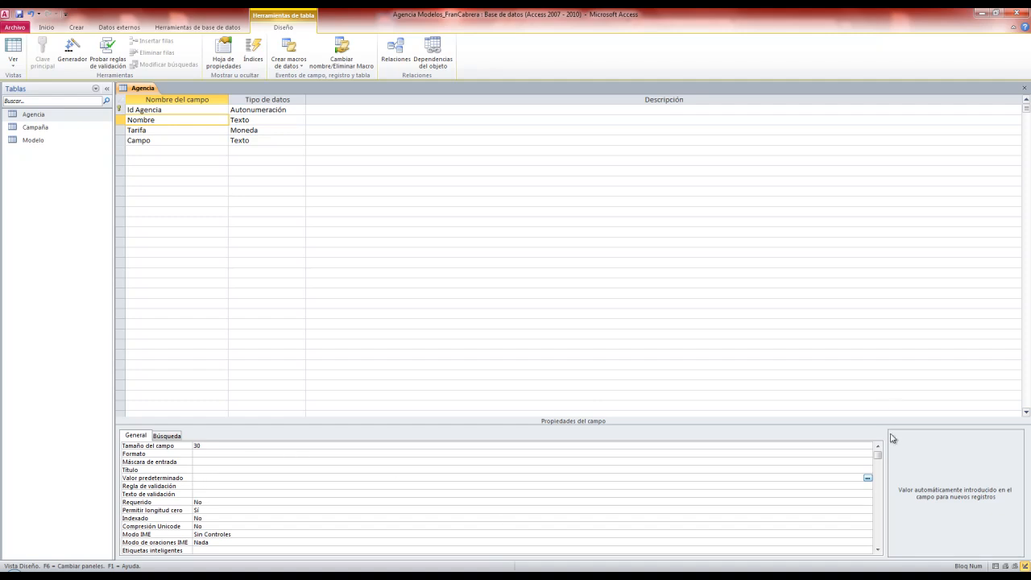
click(223, 486)
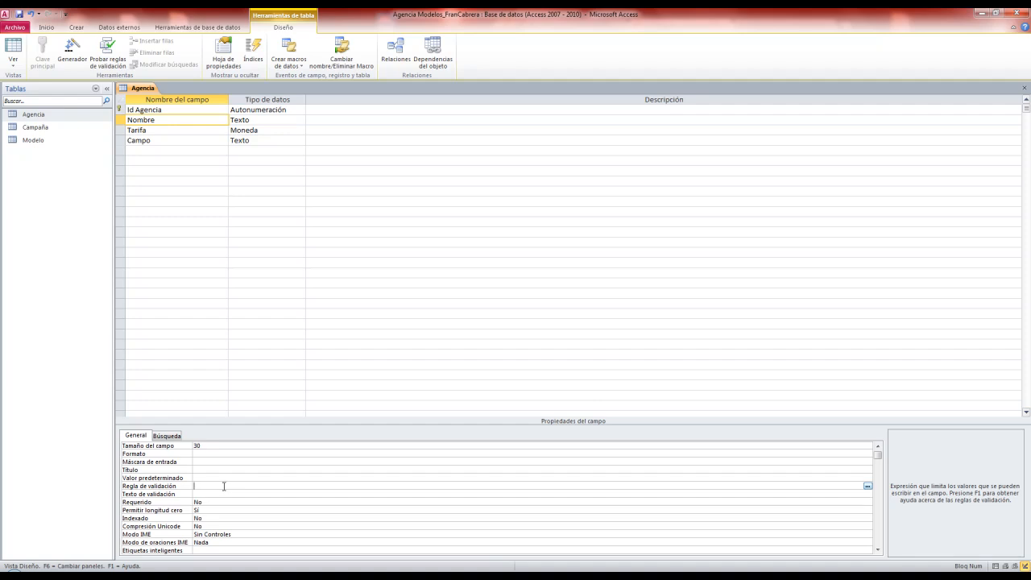
click(224, 492)
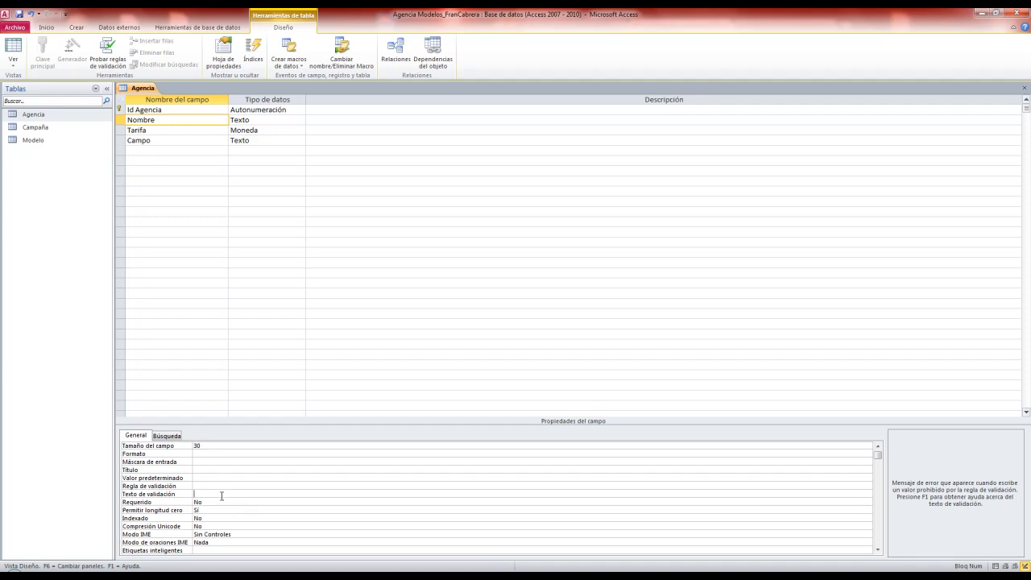
click(219, 501)
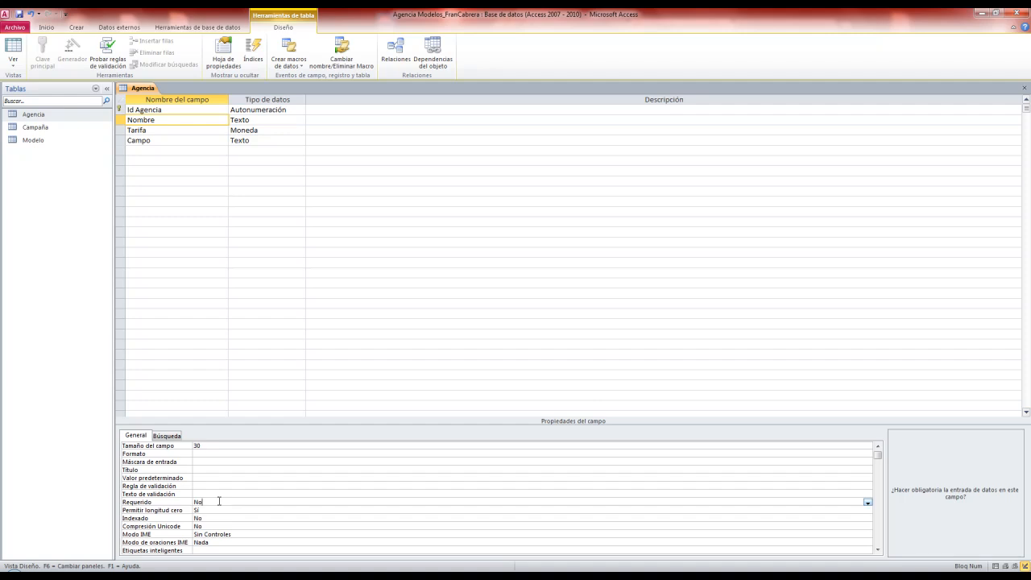
click(221, 509)
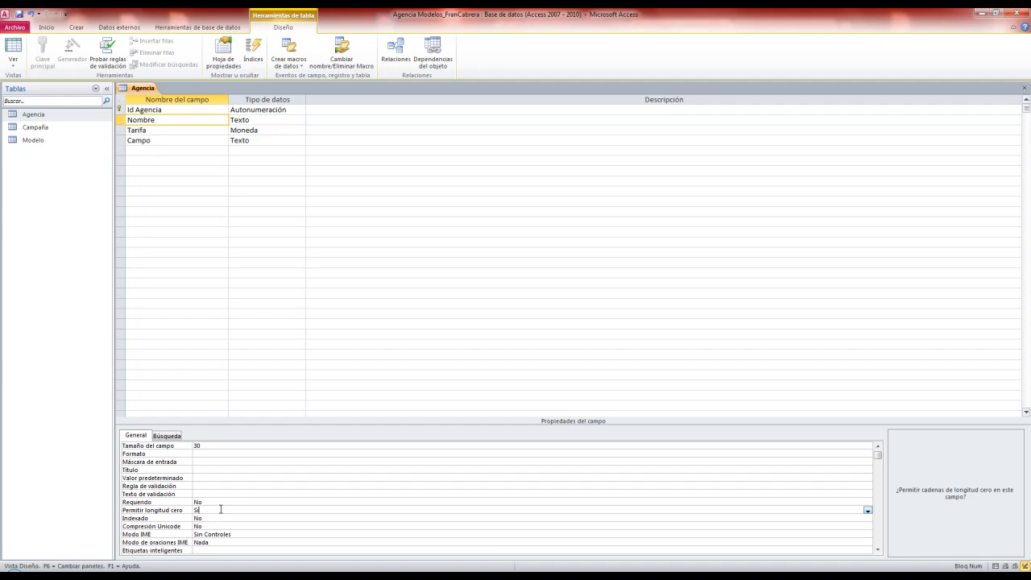
click(219, 517)
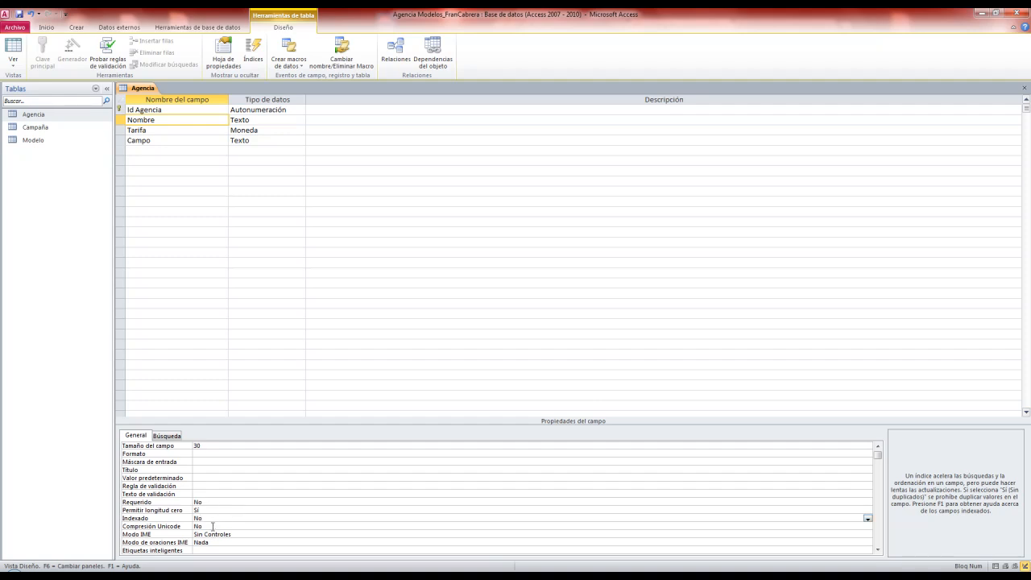
click(214, 526)
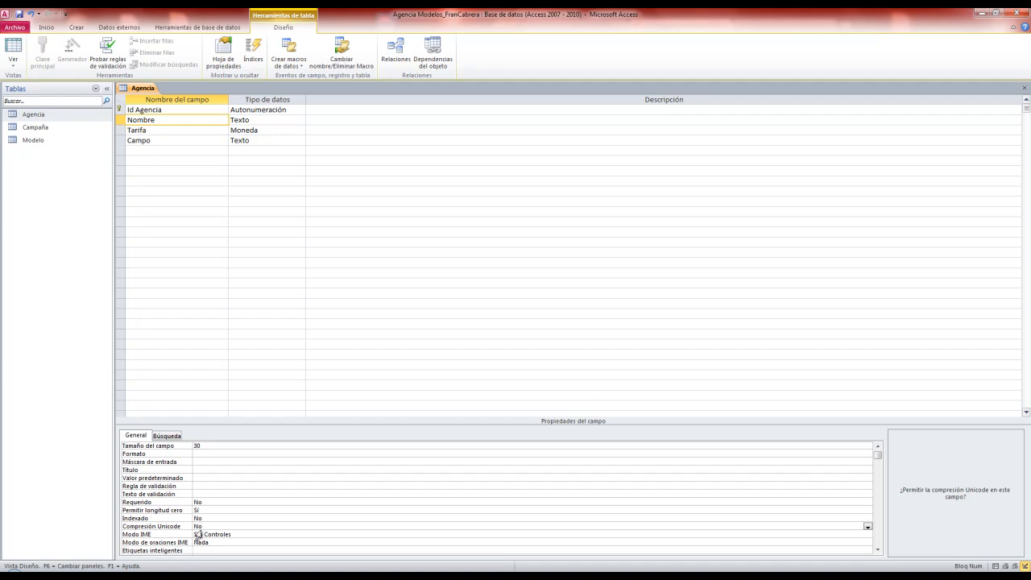
Step: Examine the Nombre field's lookup properties and the available display control types
click(168, 436)
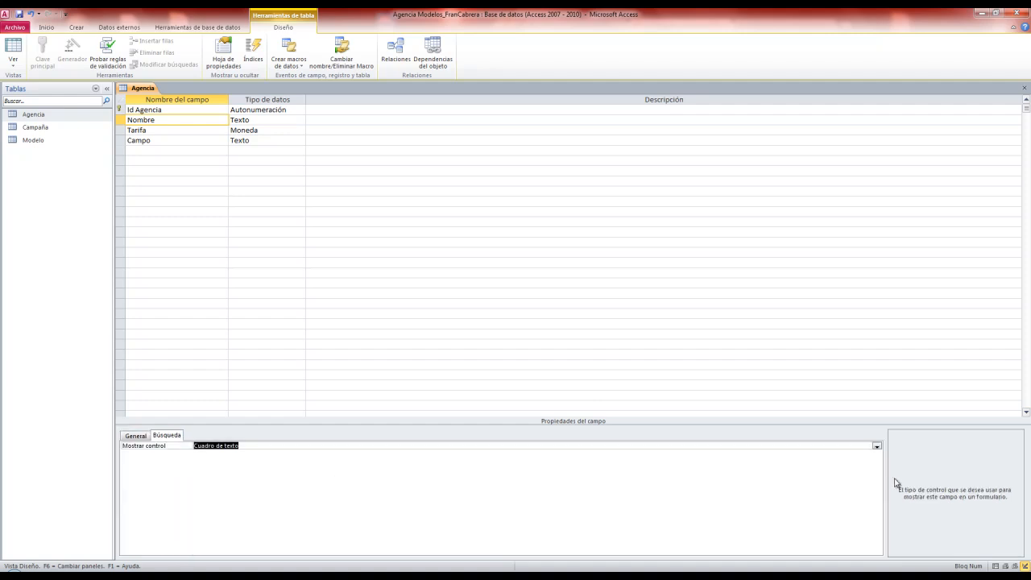
click(877, 447)
click(878, 448)
Step: Close the Agencia table
click(166, 132)
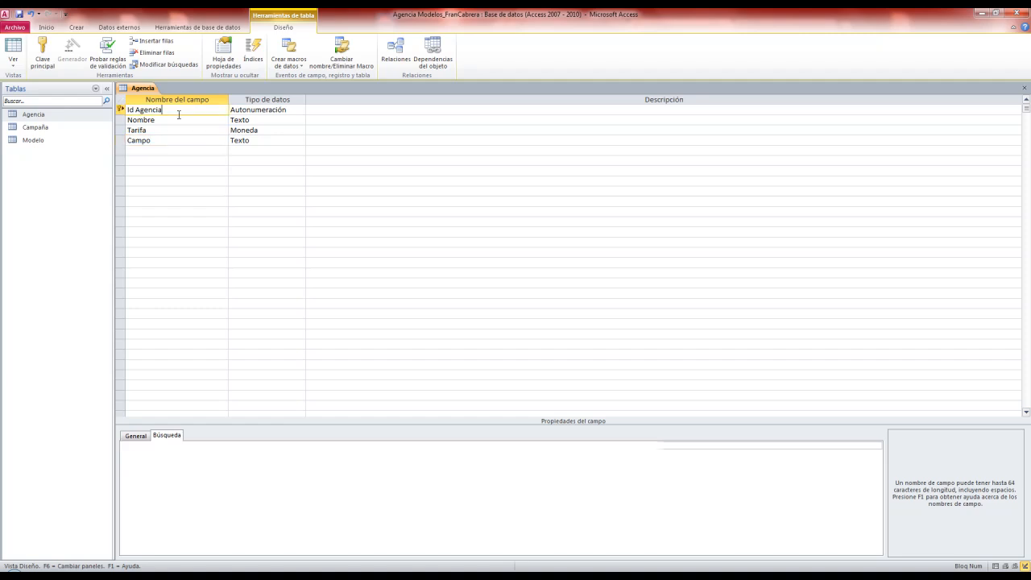
click(1024, 87)
click(517, 322)
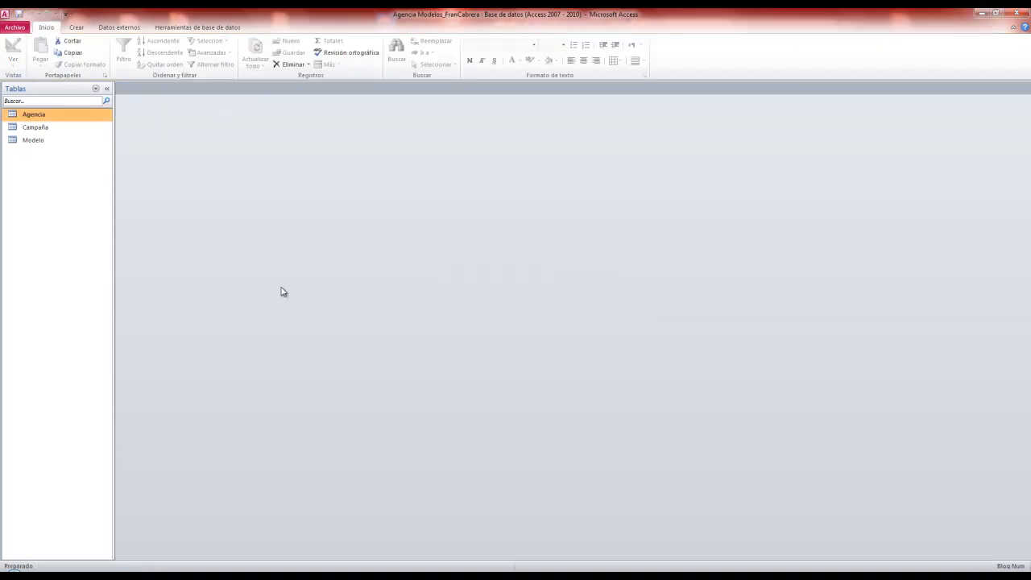
Step: Open the Campaña table and examine the first record's campaign name and communication medium in Datasheet view
double_click(69, 129)
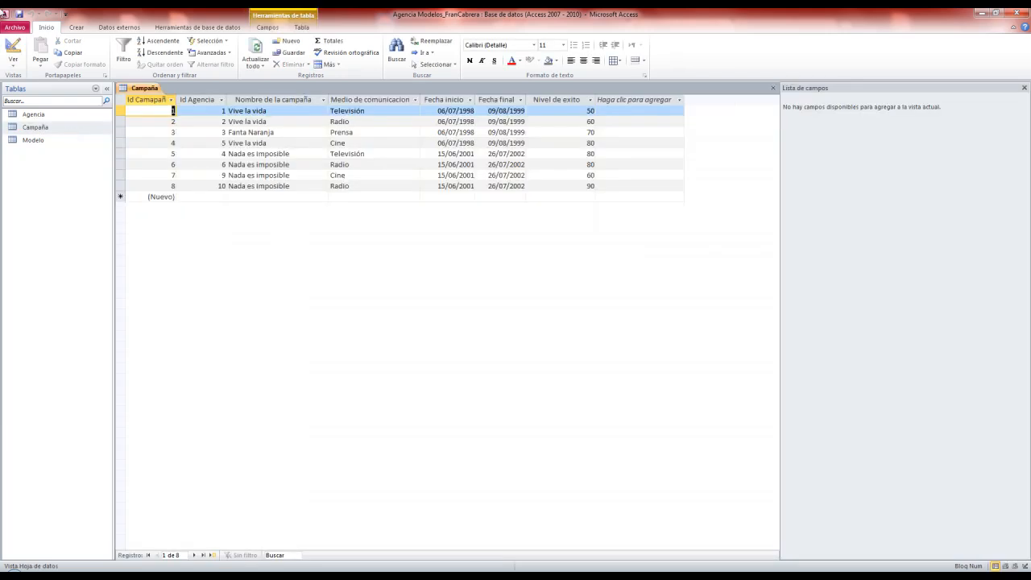
click(7, 46)
click(6, 46)
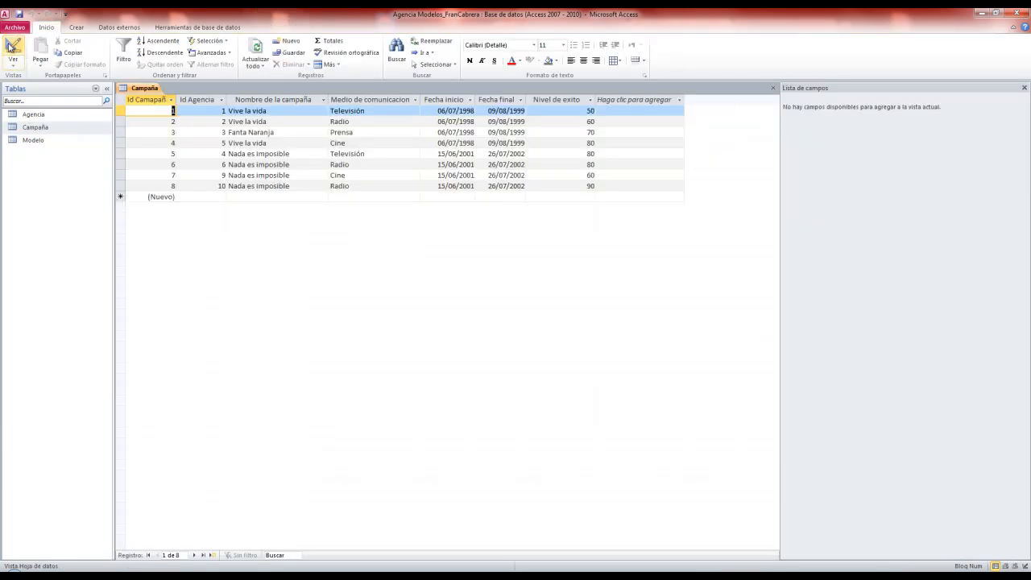
click(321, 111)
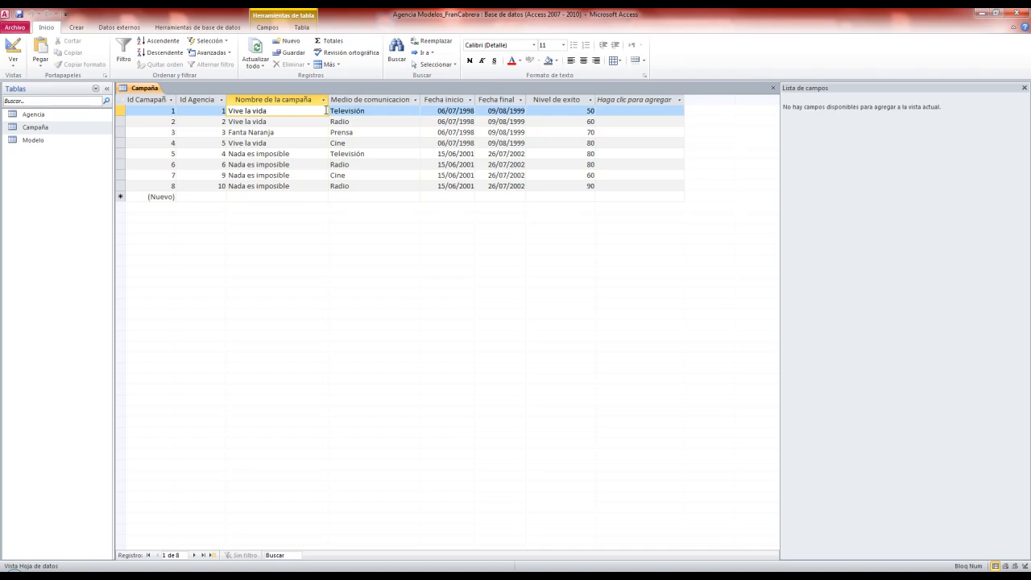
click(335, 110)
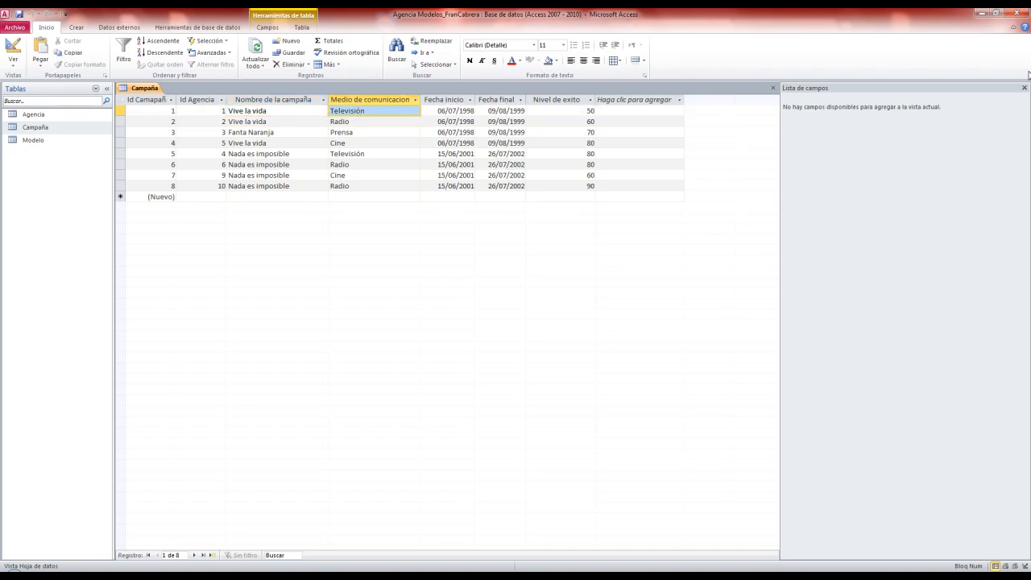
Step: Open the Modelo table in place of Campaña and examine the agency choices for the first record's Id Agencia
click(773, 88)
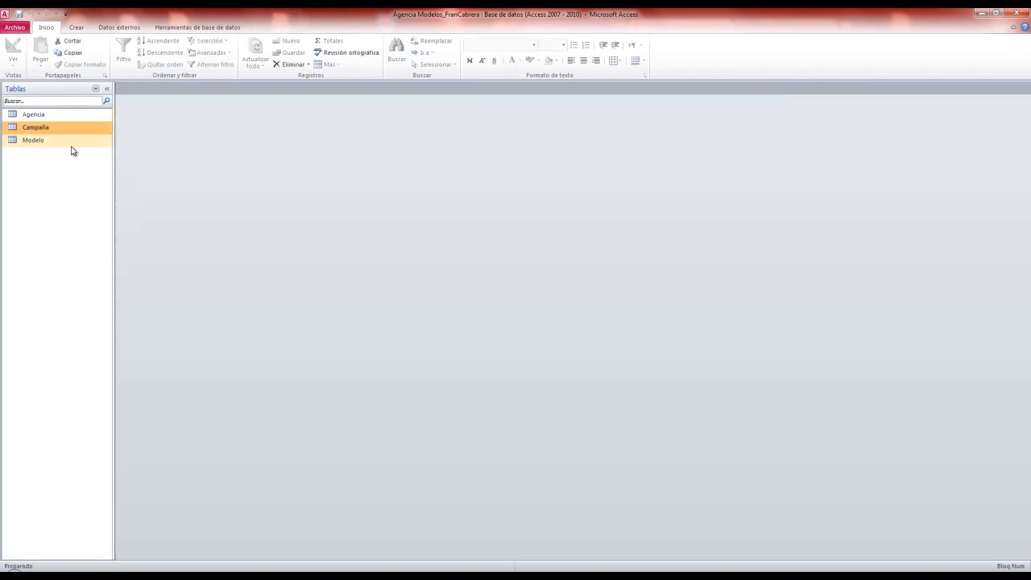
double_click(71, 143)
click(222, 111)
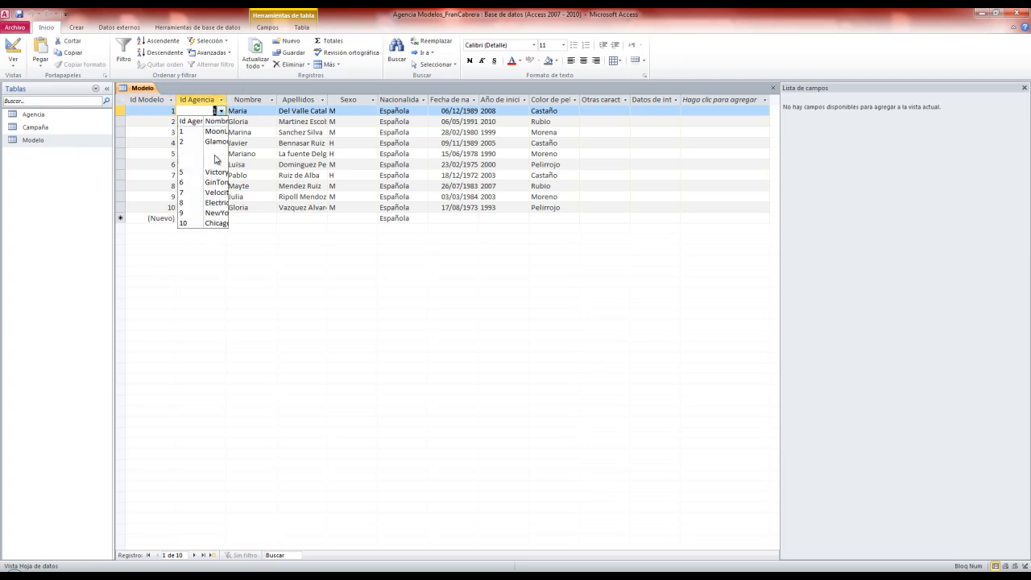
click(220, 113)
click(221, 112)
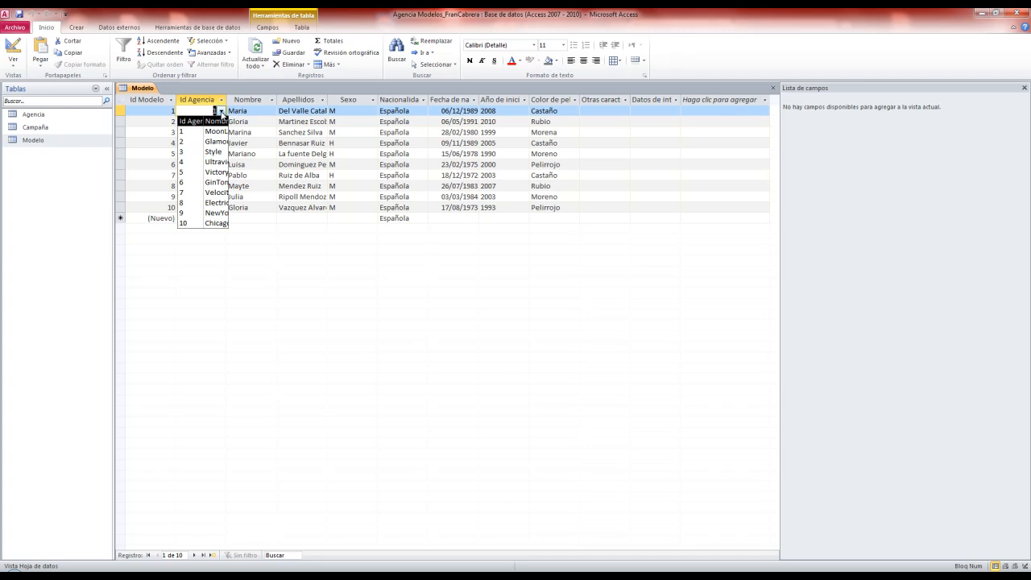
click(220, 113)
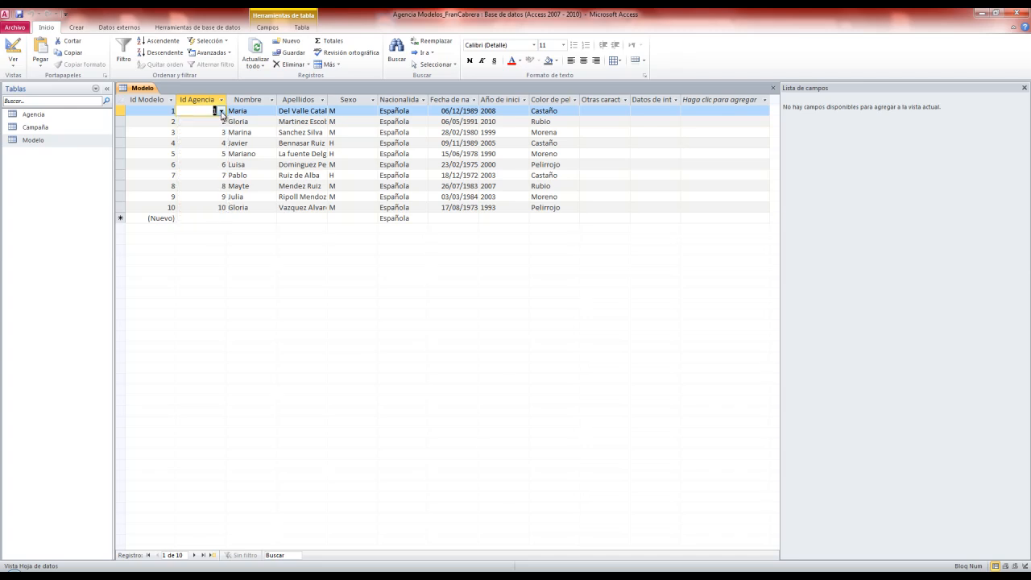
Step: In Modelo's Design view, examine the Sexo field's validation rule and validation text and the Fecha de nacimiento field's input mask
click(369, 113)
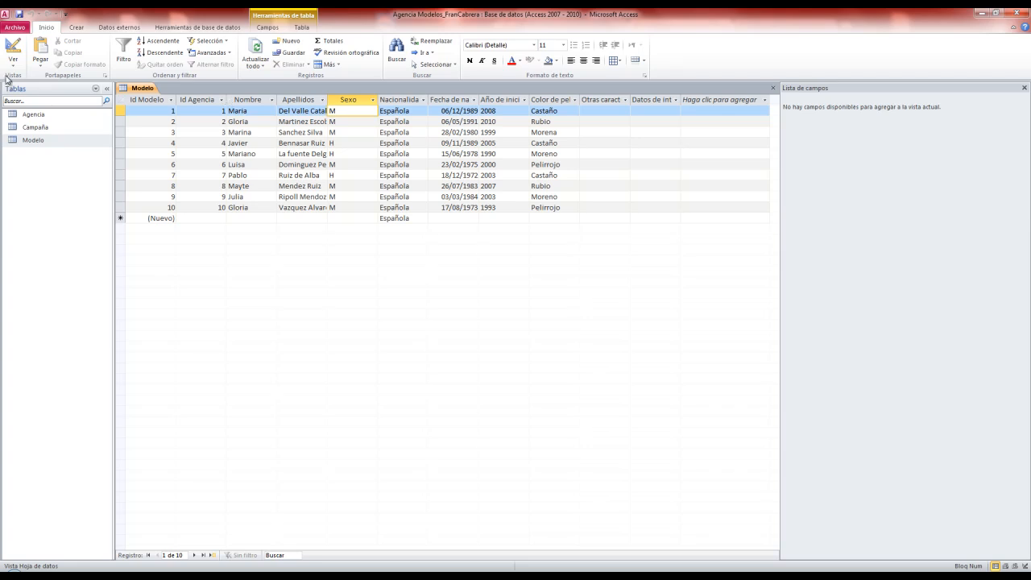
click(14, 45)
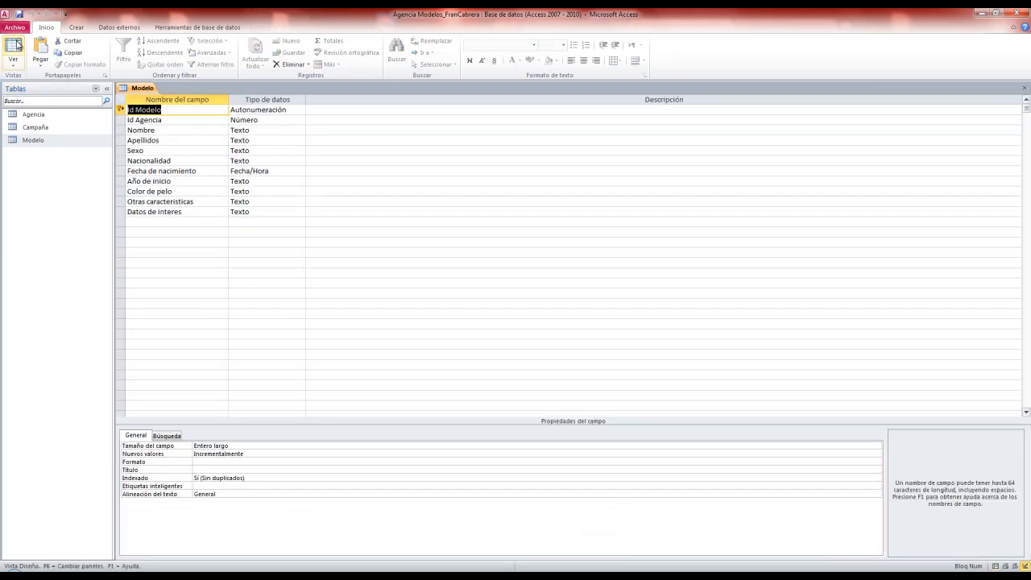
click(168, 150)
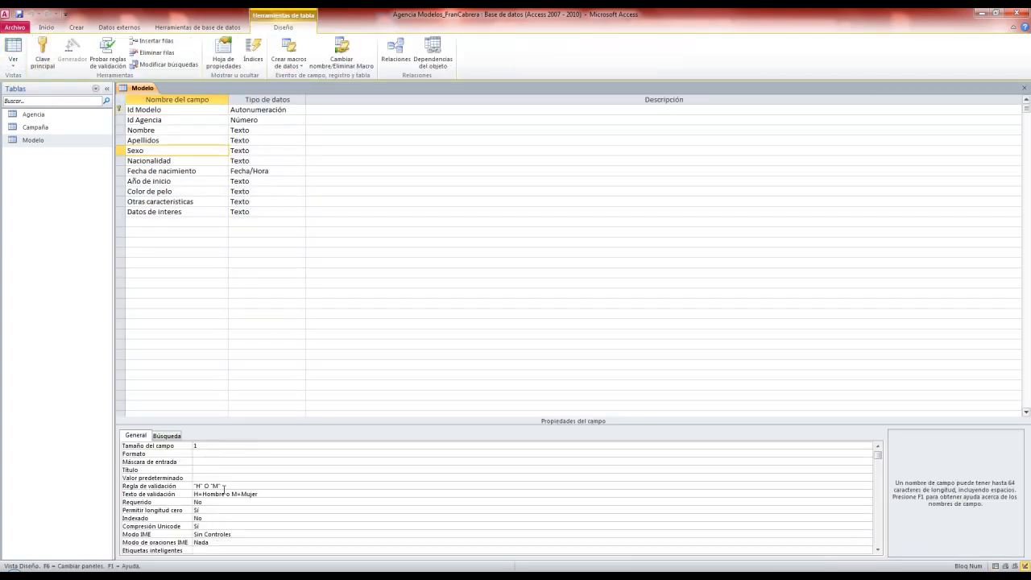
drag(224, 487, 179, 489)
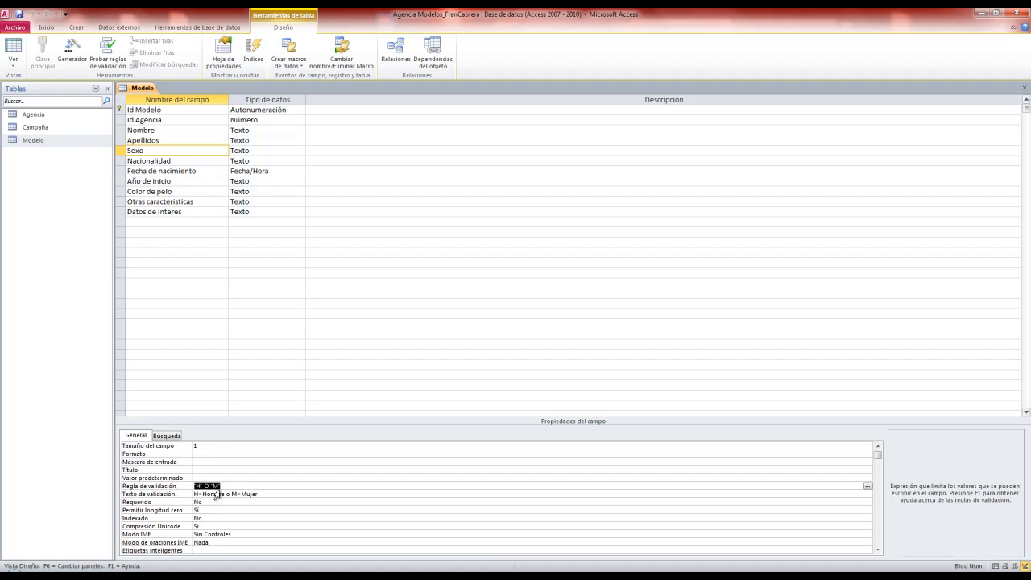
drag(270, 494, 146, 499)
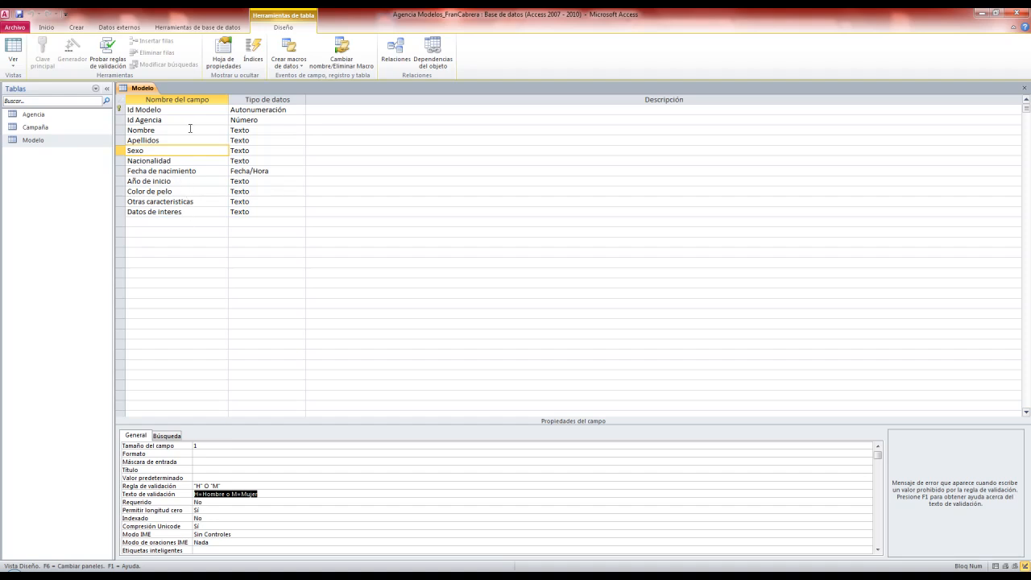
click(194, 170)
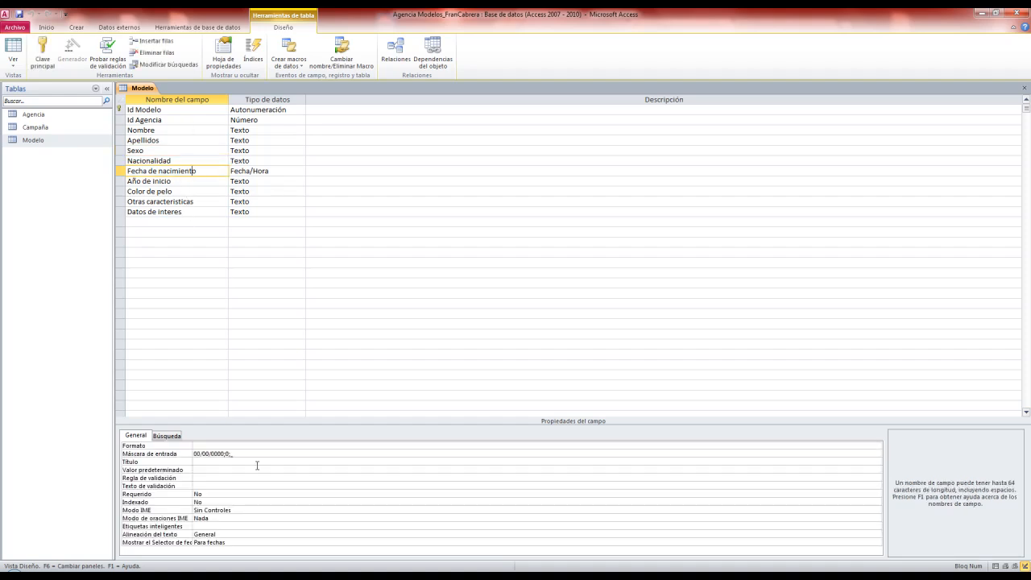
drag(233, 453, 193, 455)
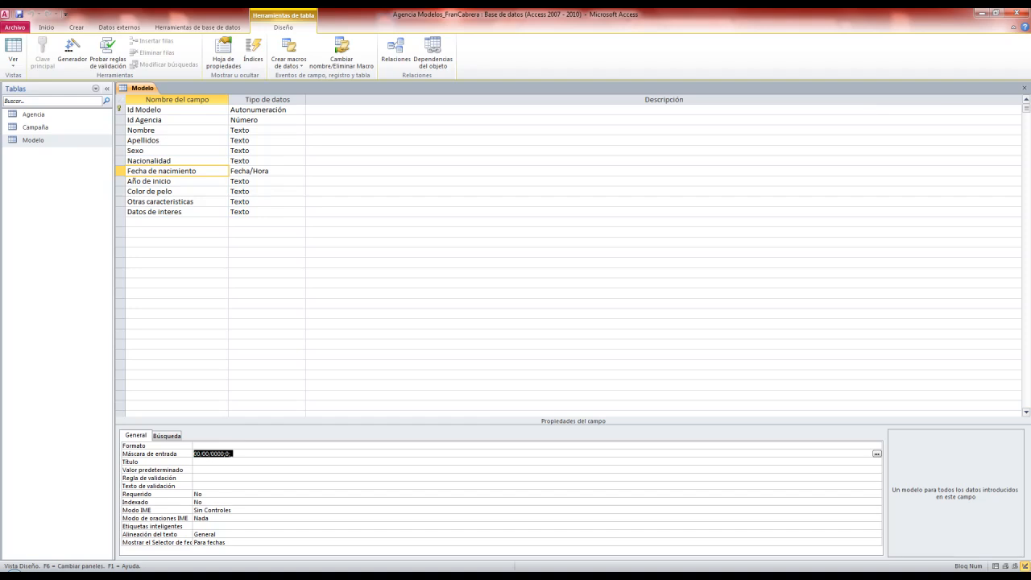
click(121, 27)
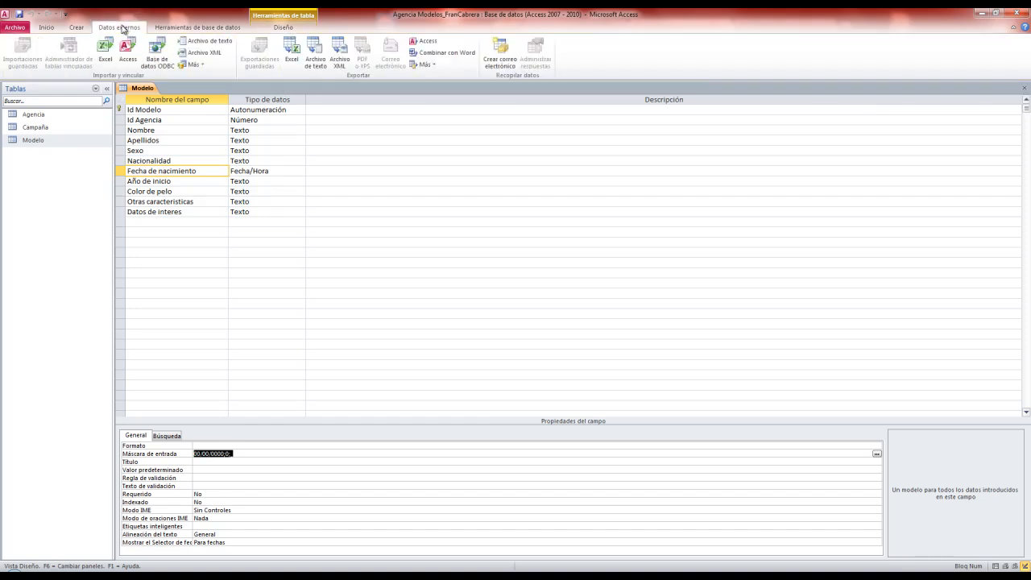
click(77, 29)
click(95, 30)
click(149, 29)
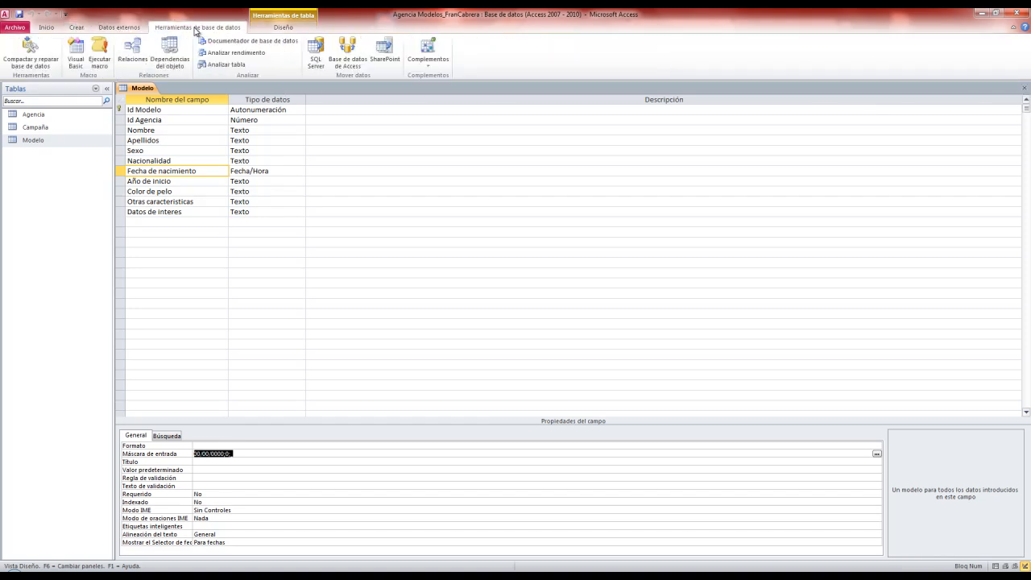
click(116, 30)
click(79, 29)
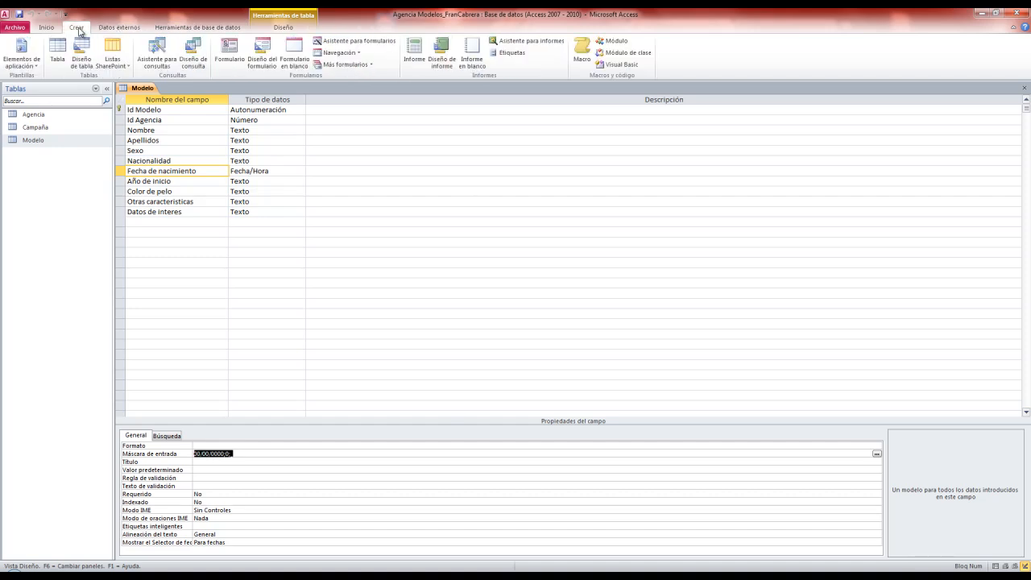
click(46, 28)
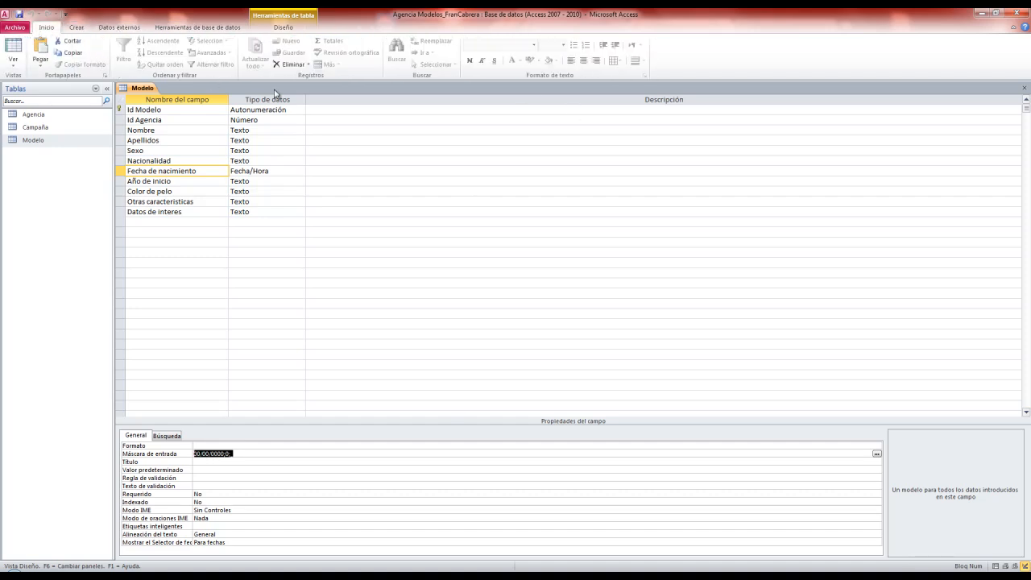
click(290, 26)
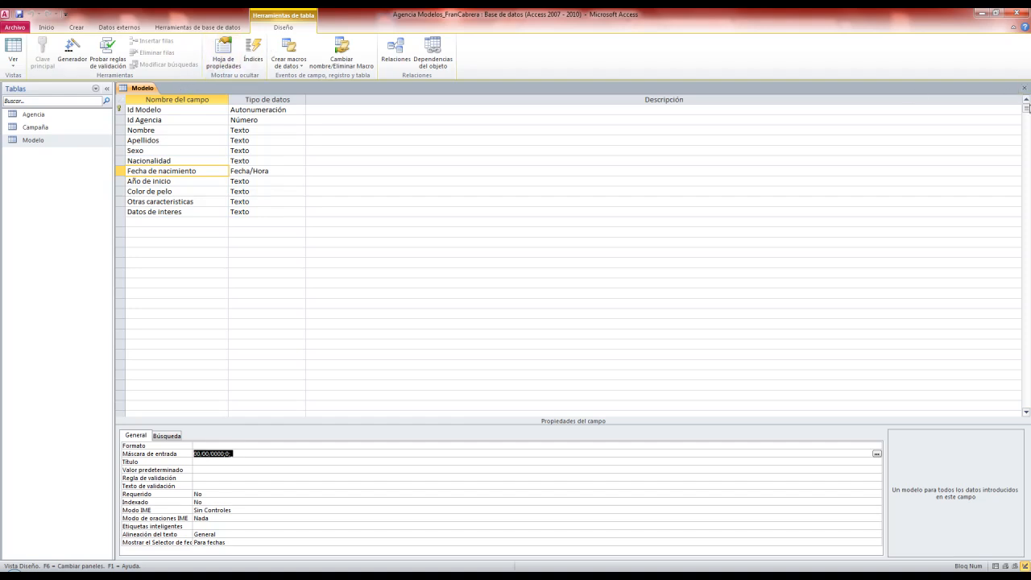
Step: Close the Modelo table's design and reopen the table in Datasheet view
click(1024, 88)
double_click(64, 142)
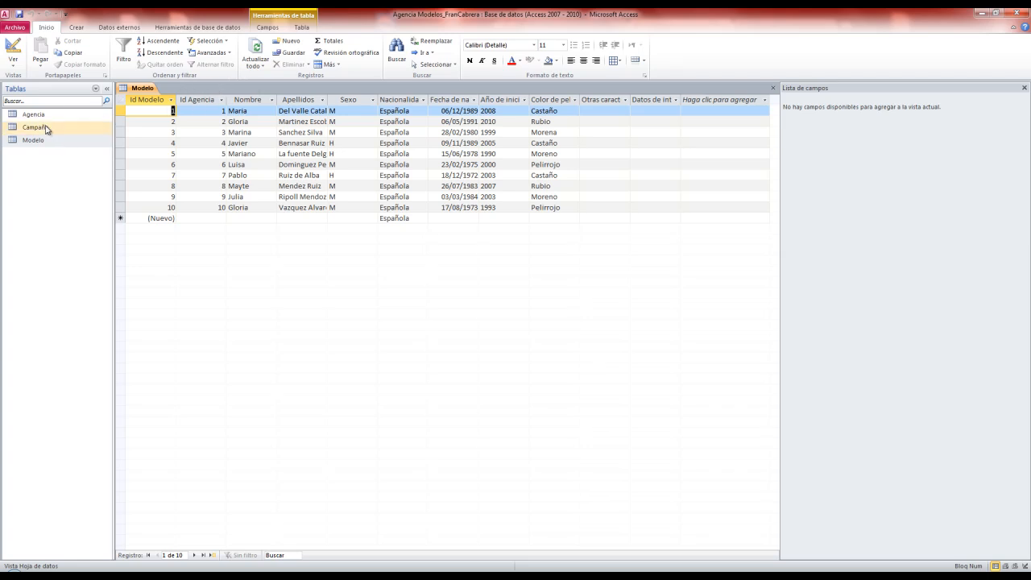
click(47, 128)
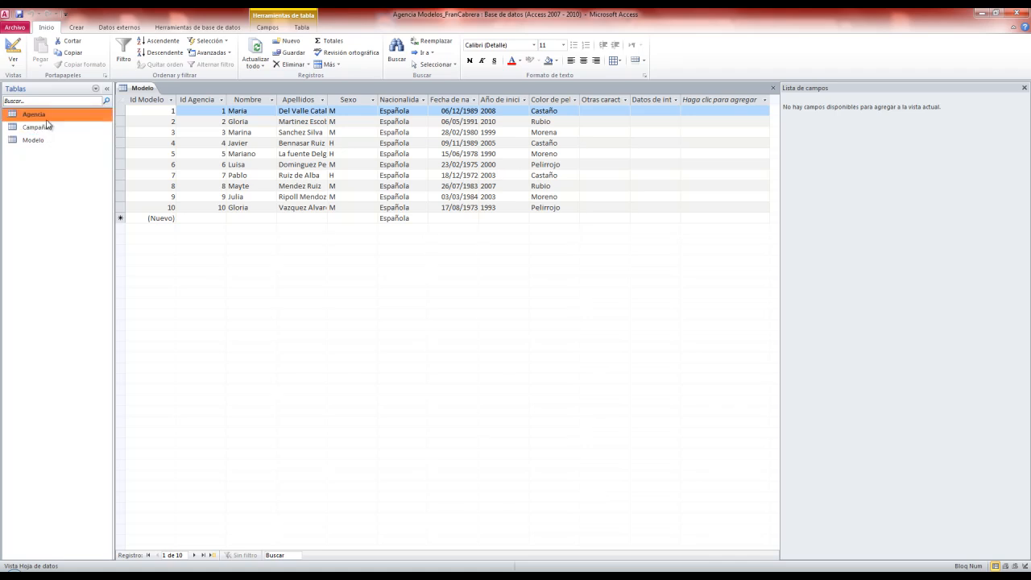
Step: Open the Agencia table in Design view, examine its field list and first empty row, and close it
double_click(36, 115)
click(13, 49)
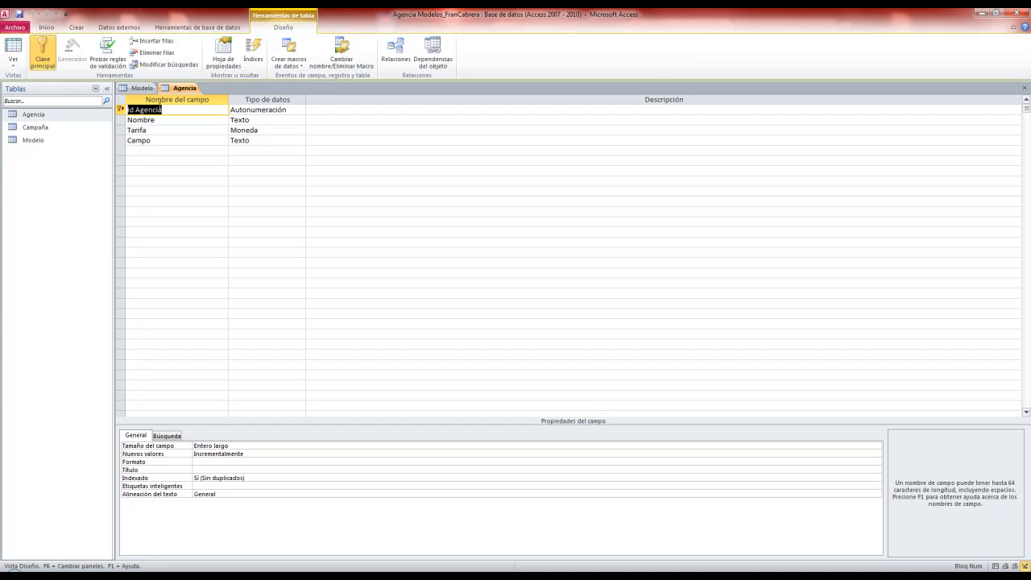
click(163, 150)
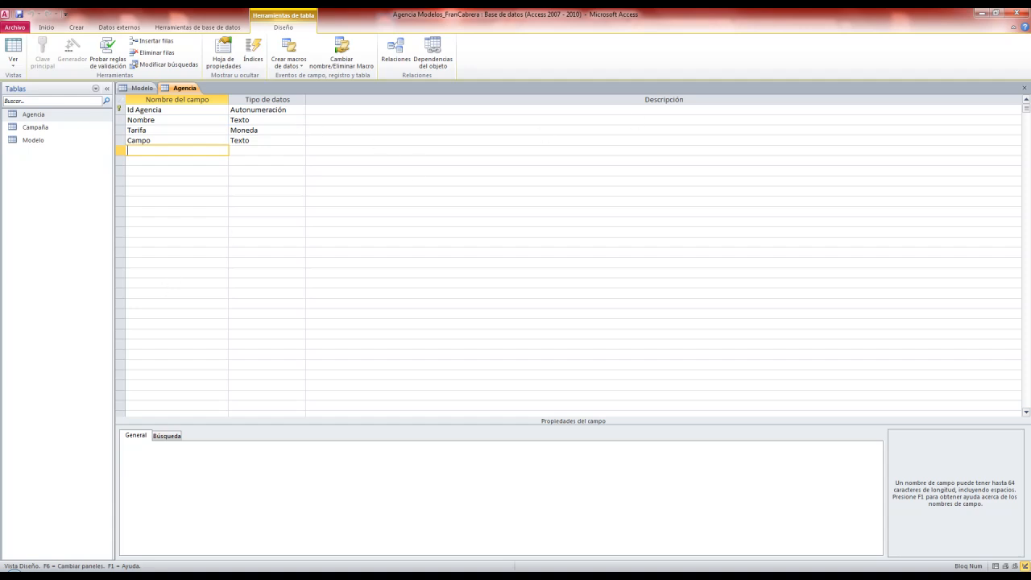
click(1024, 87)
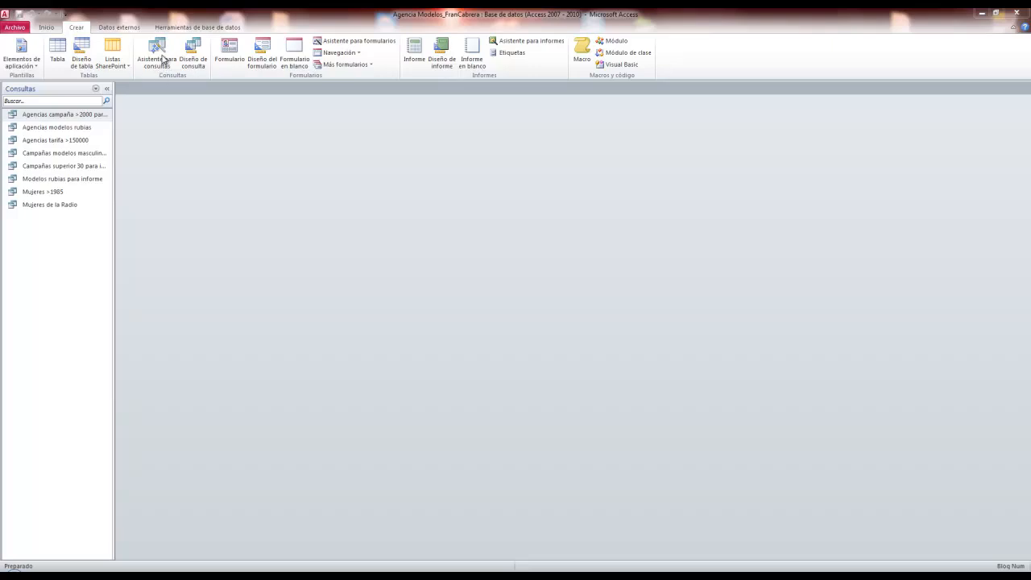
Step: Look over the saved queries, from the Agencias campaña >2000 query to the Campañas superior 30 query
click(70, 117)
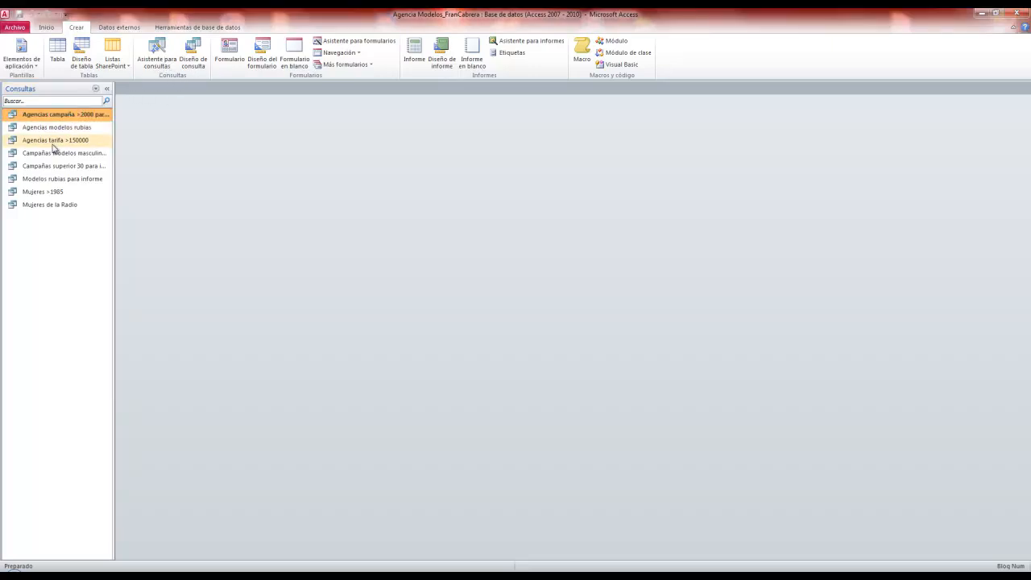
click(55, 128)
click(62, 153)
click(60, 168)
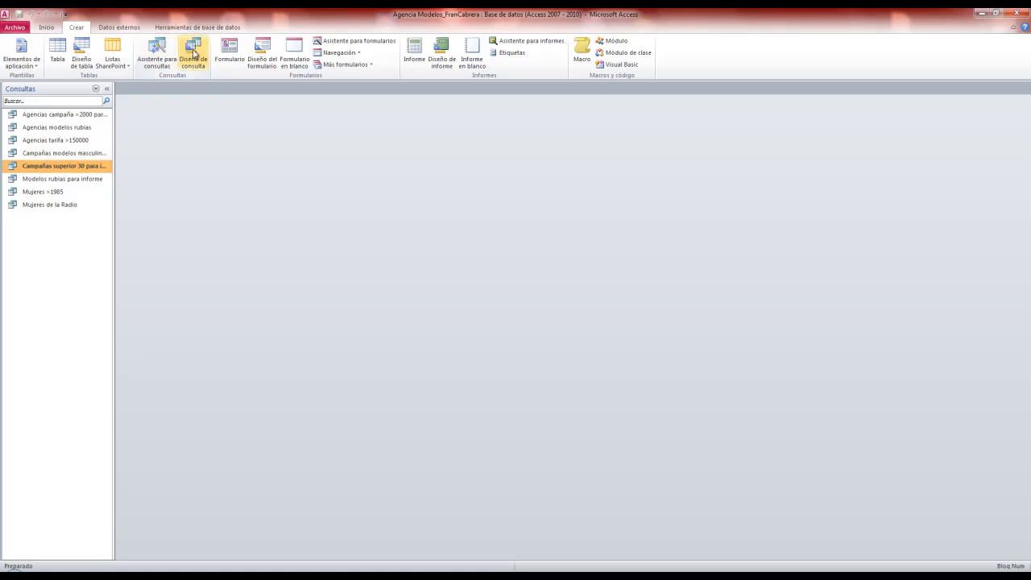
Step: Create a new query in Design view containing the Agencia and Campaña tables
click(190, 52)
drag(518, 413, 546, 152)
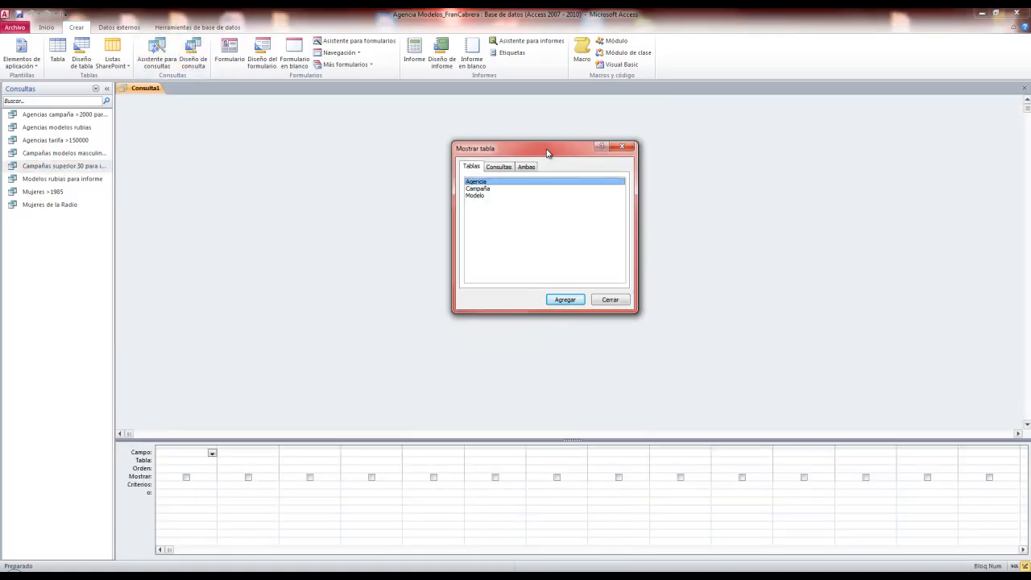
click(514, 196)
click(509, 189)
click(512, 182)
click(510, 189)
click(507, 197)
click(510, 187)
double_click(512, 182)
double_click(509, 188)
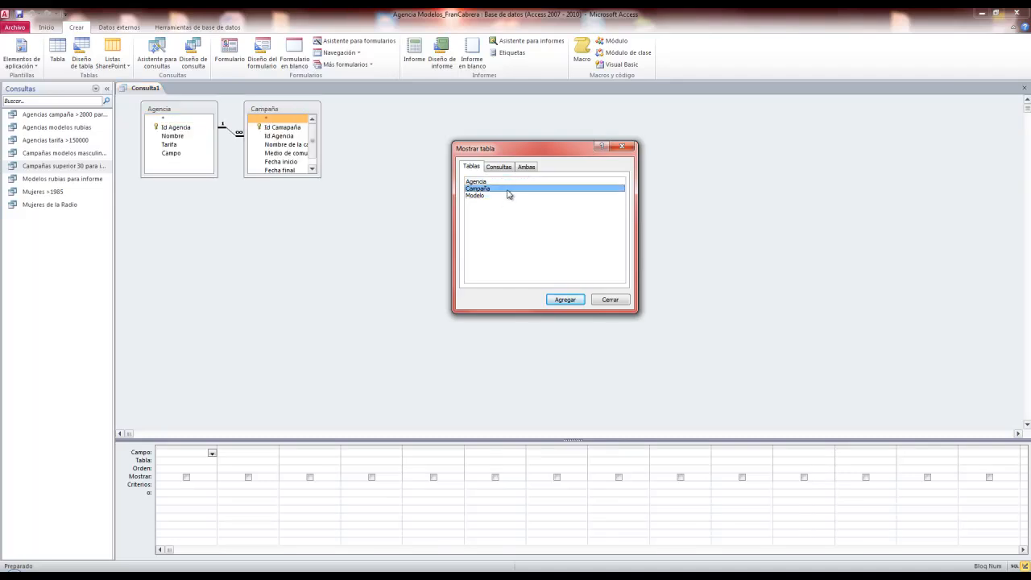
click(622, 147)
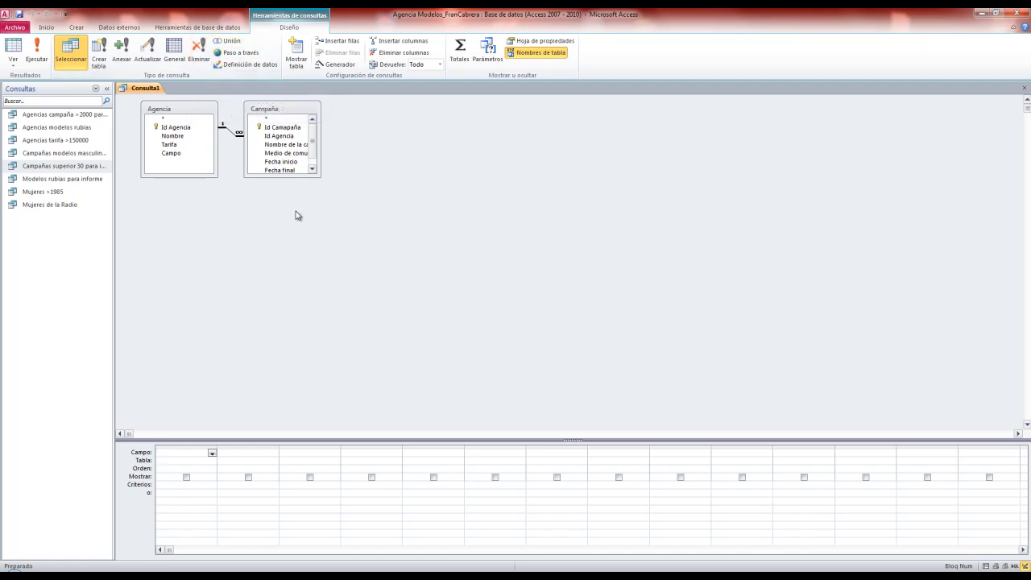
Step: Add Agencia's Nombre field and Campaña's Id Camapaña and Id Agencia fields to the query grid
click(411, 245)
click(191, 457)
double_click(198, 137)
double_click(260, 127)
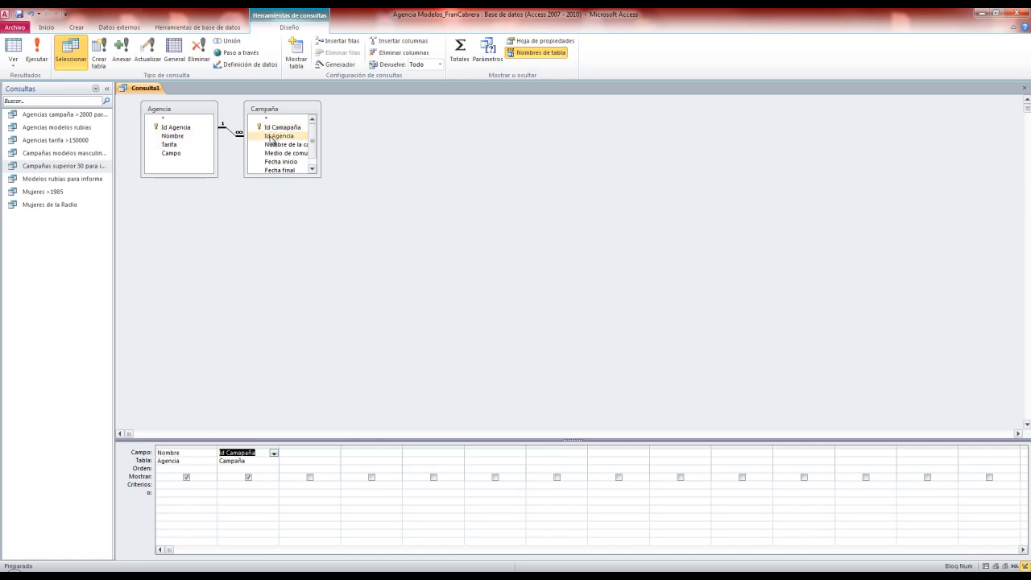
double_click(261, 136)
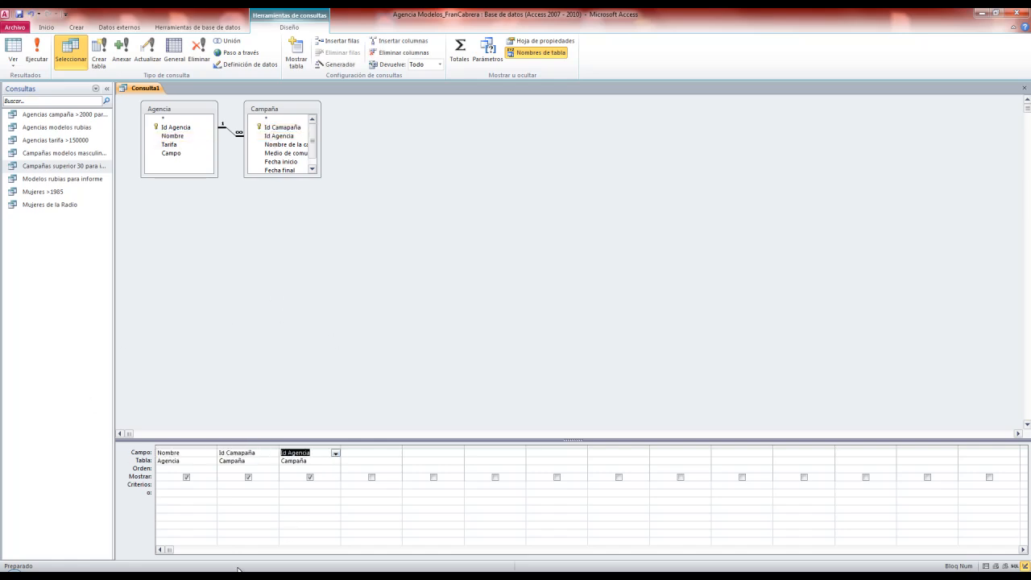
Step: Add all Agencia fields as Agencia.* to the query grid and try to turn on totals
double_click(182, 119)
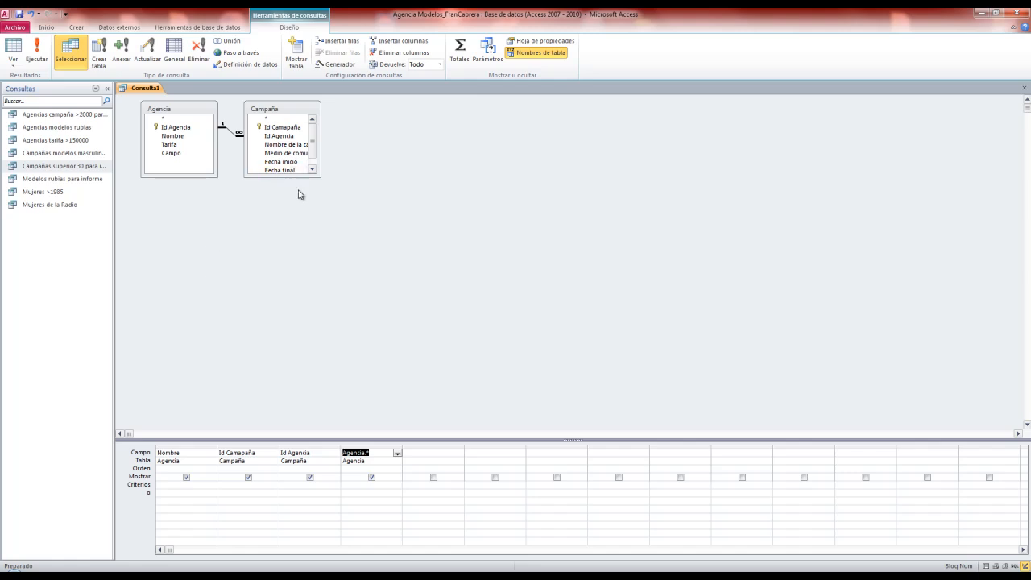
click(464, 52)
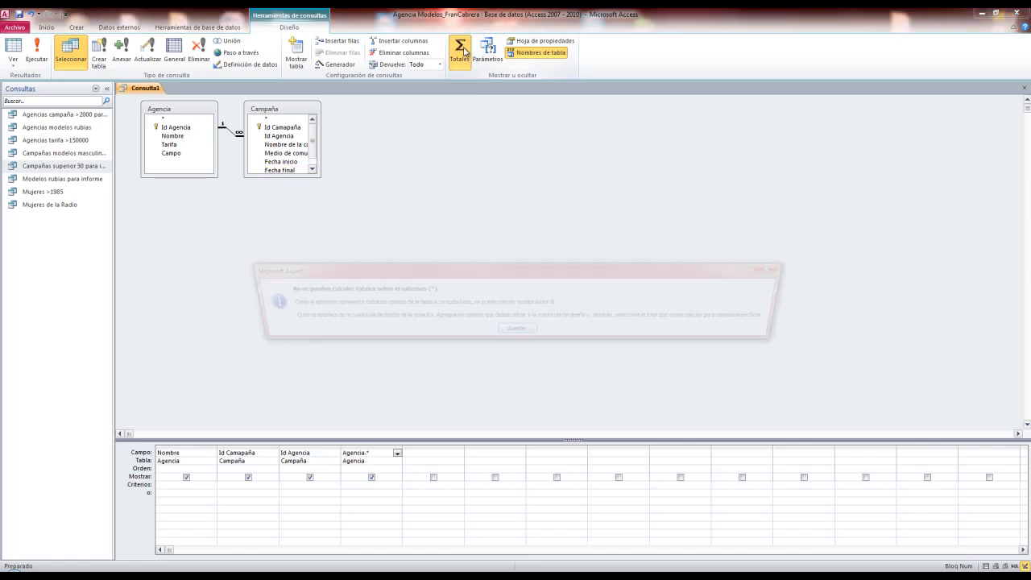
click(517, 332)
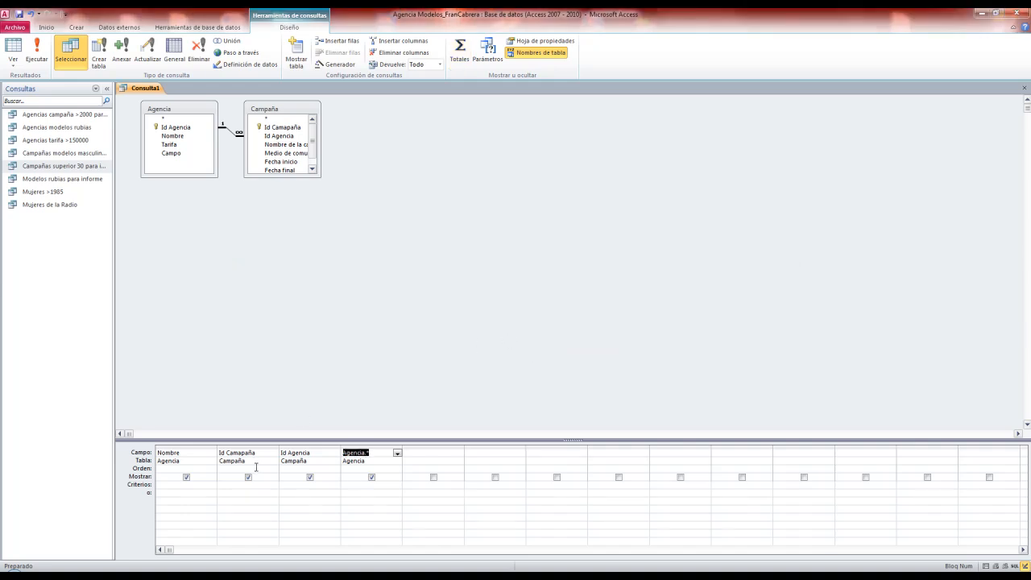
click(466, 64)
click(511, 336)
Step: Delete the Agencia.* column from the query grid
click(274, 453)
click(322, 289)
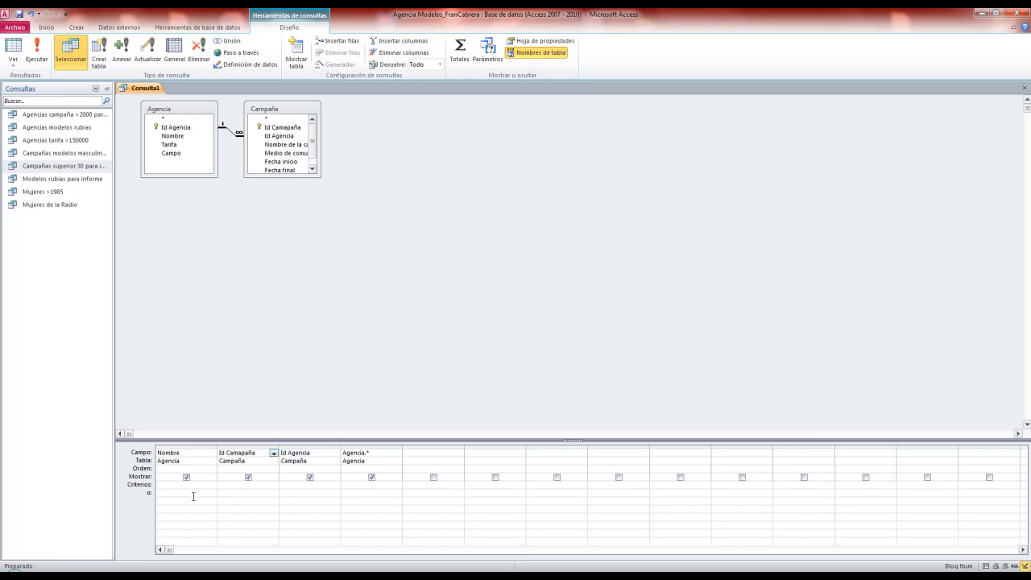
click(382, 445)
key(Delete)
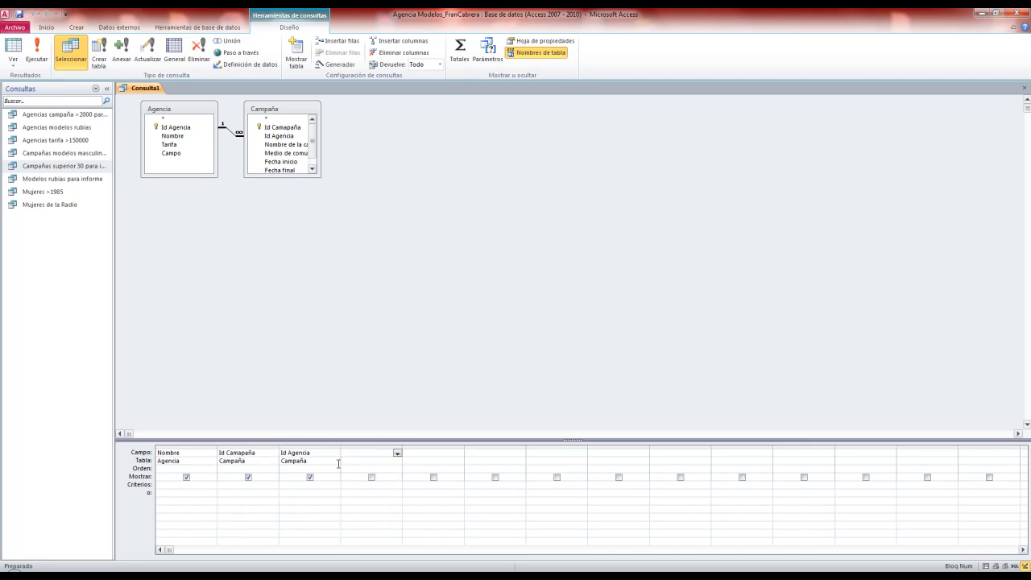
Step: Turn on totals for the query and review the Total options for Id Agencia and the sort options for Nombre
click(464, 51)
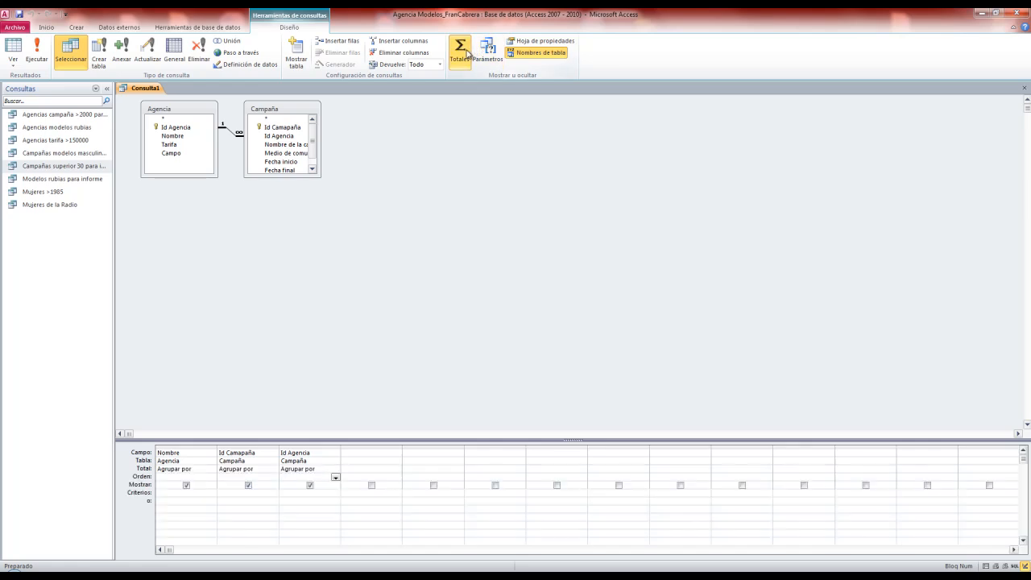
click(336, 470)
click(336, 471)
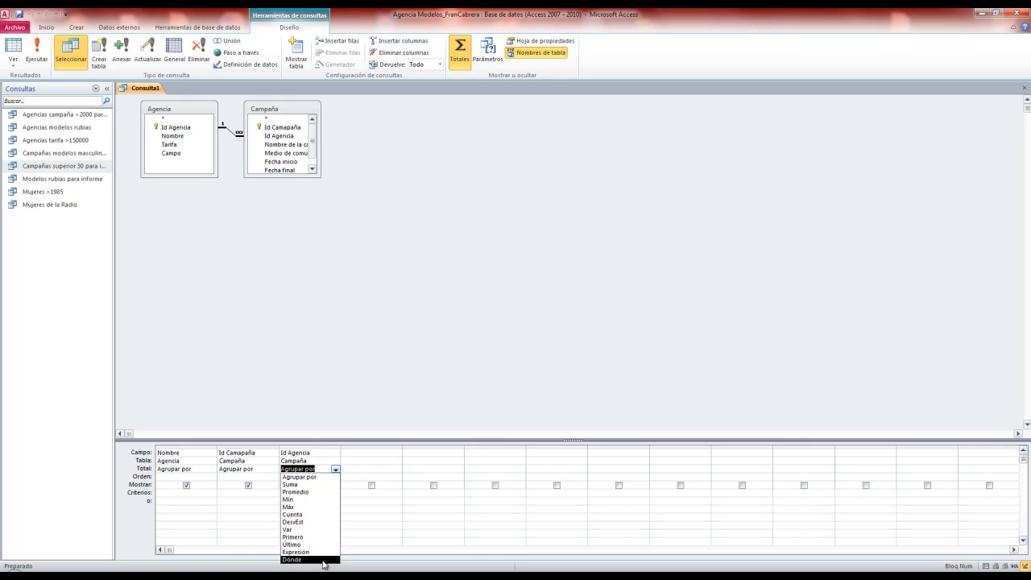
click(339, 345)
click(336, 468)
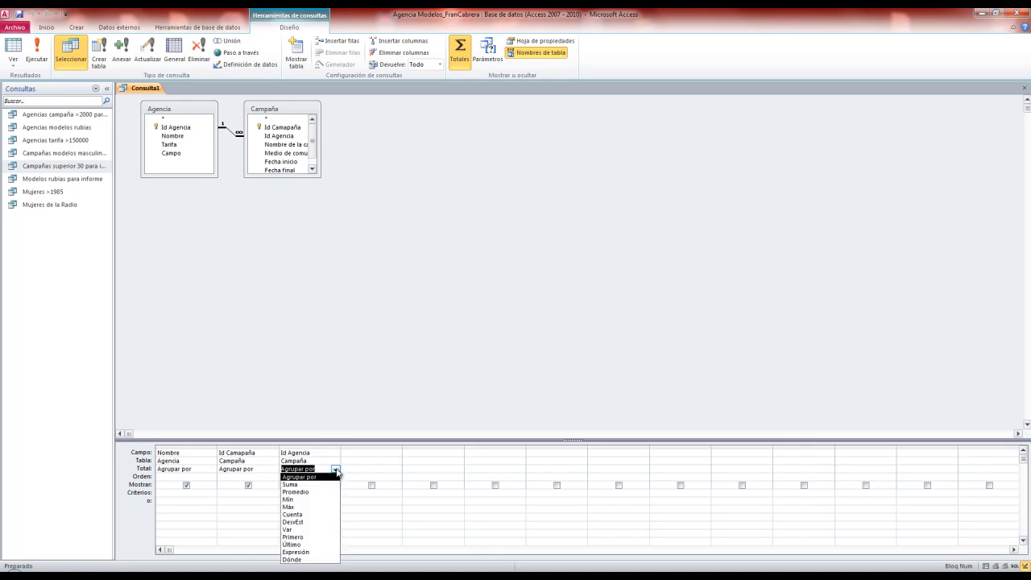
click(351, 370)
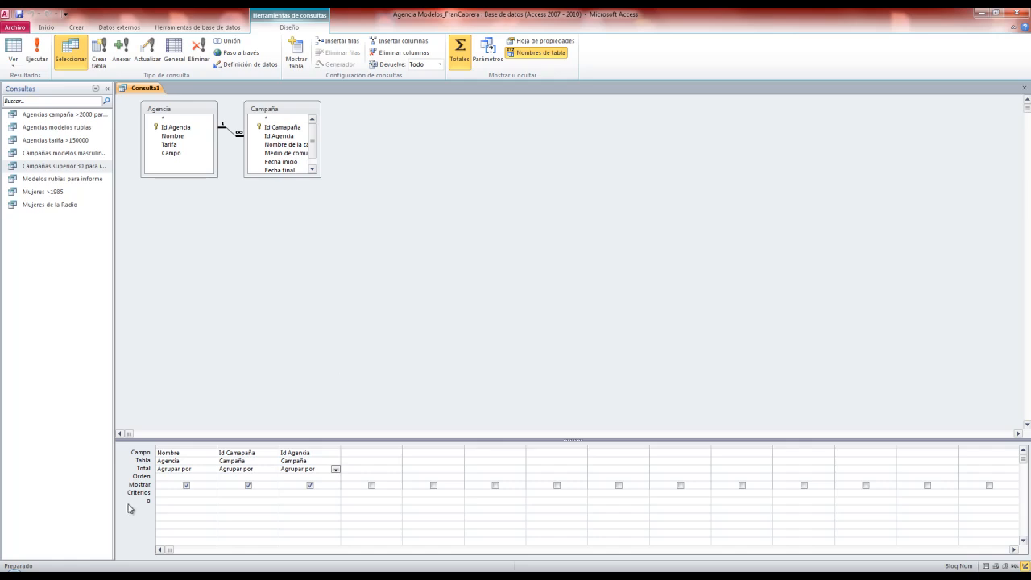
click(206, 476)
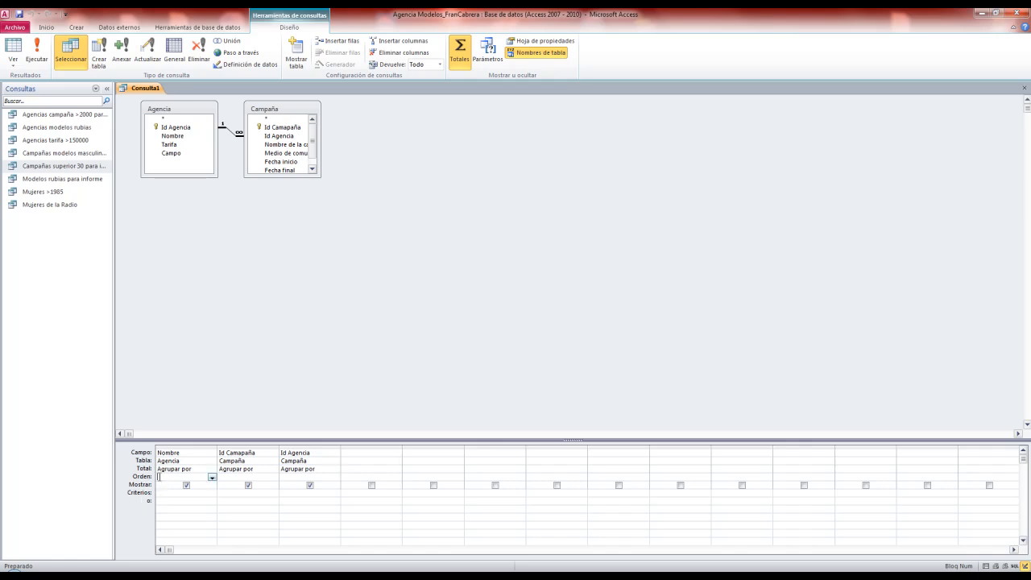
click(212, 477)
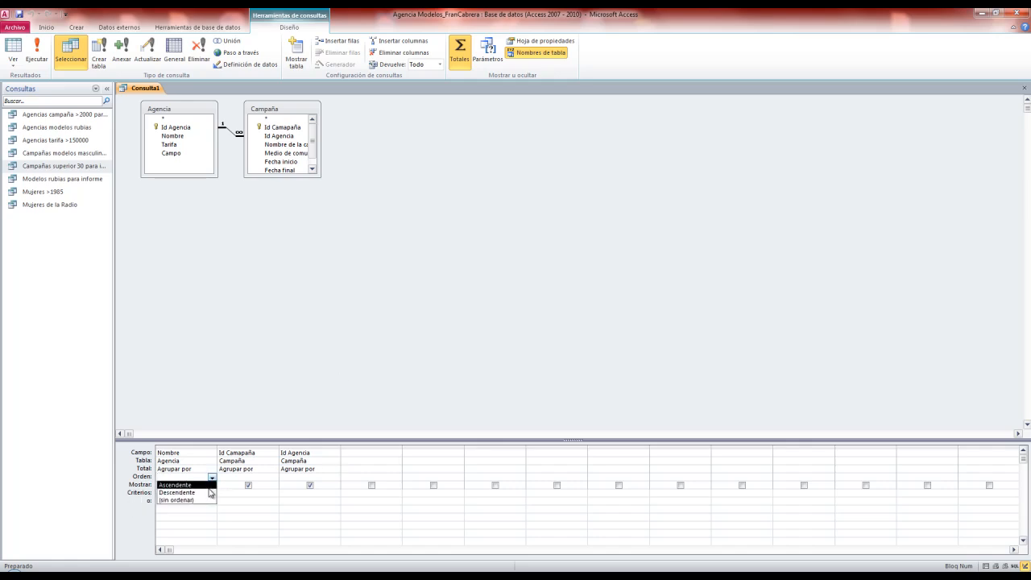
click(214, 500)
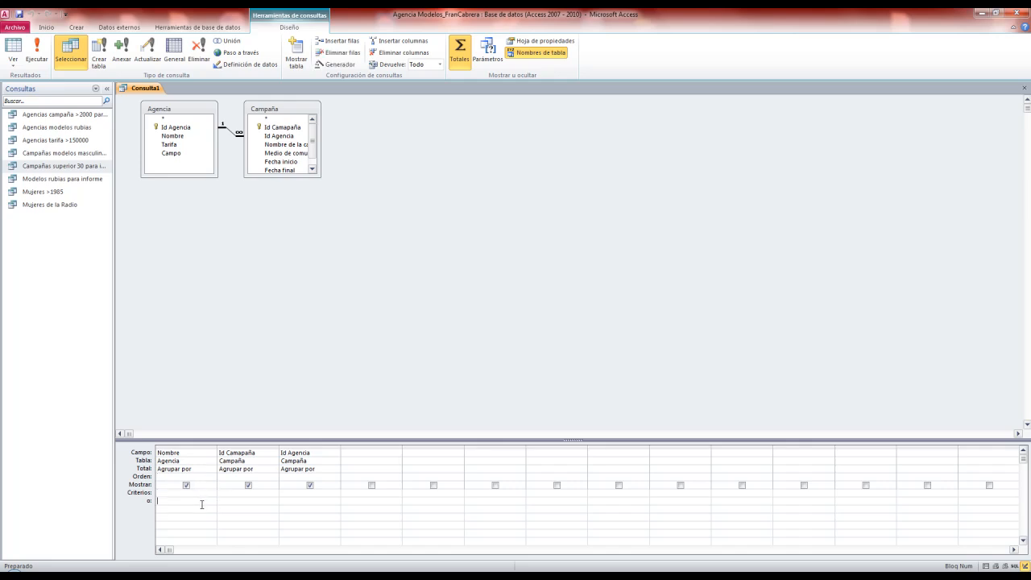
Step: Set the Nombre criterion to F*, check the query results and return to Design view
click(205, 492)
text(F)
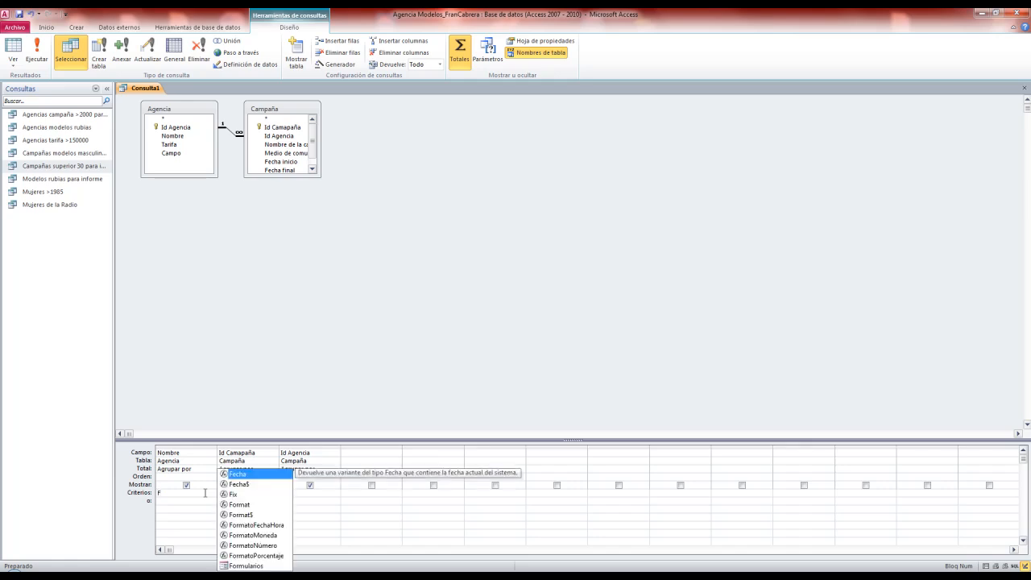
text(*)
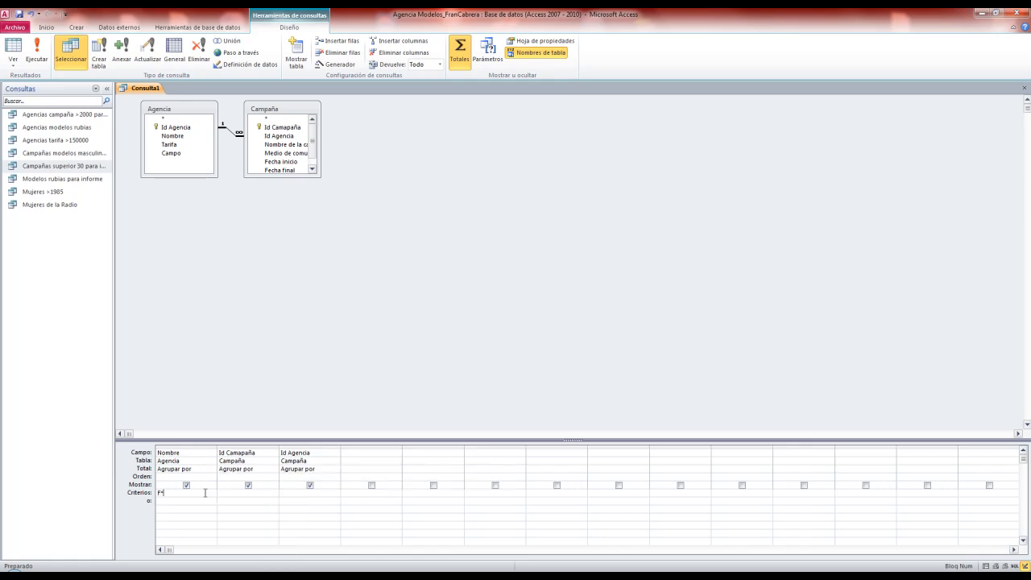
click(44, 51)
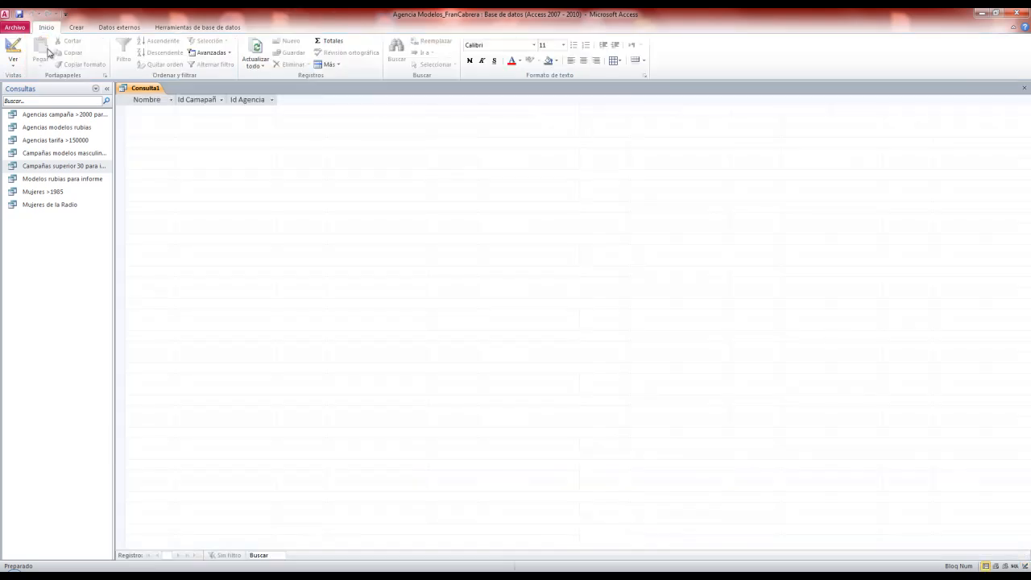
click(13, 50)
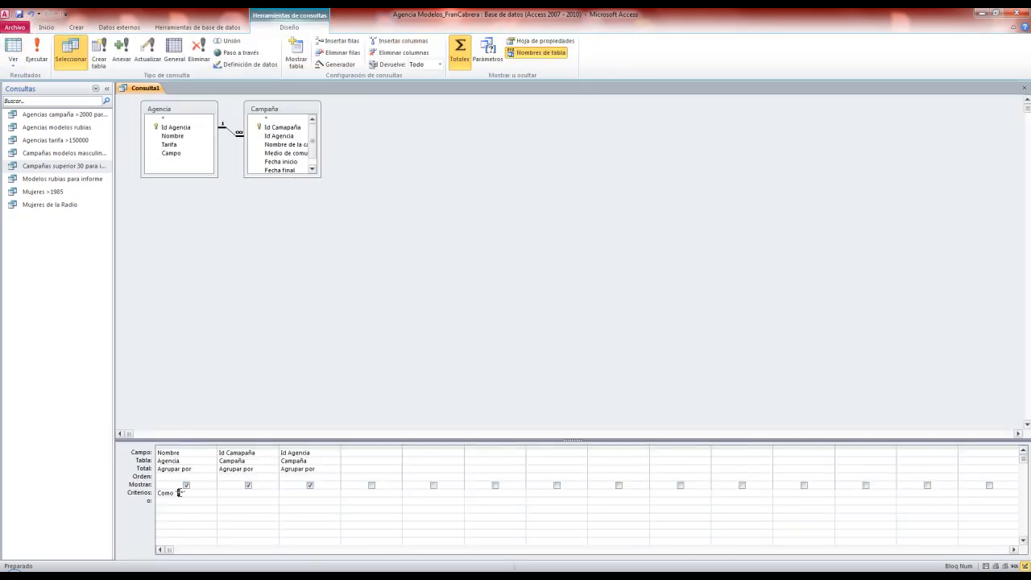
Step: Change the Nombre criterion to M*, view the resulting datasheet and go back to the query design
text(M)
click(11, 47)
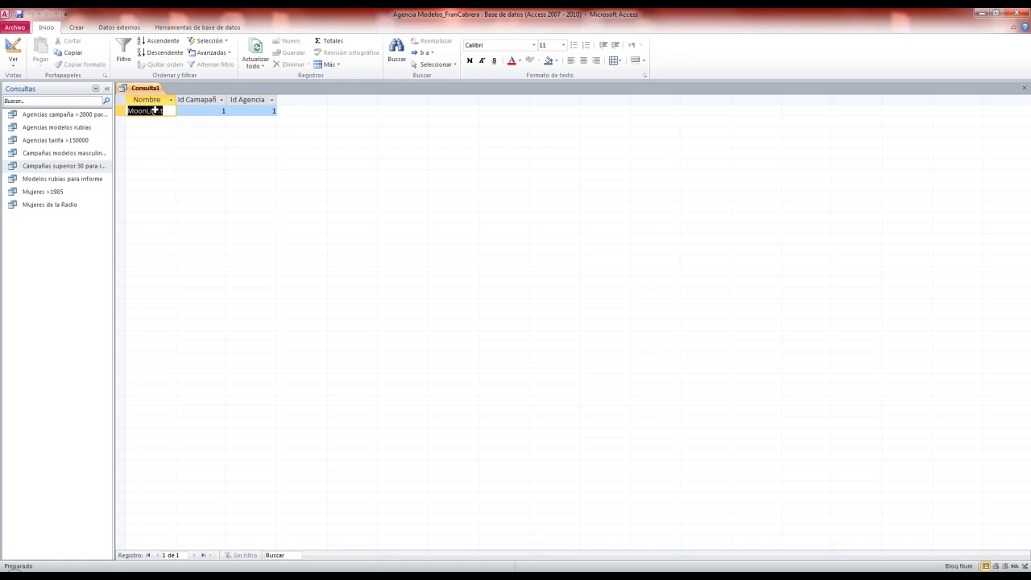
click(16, 50)
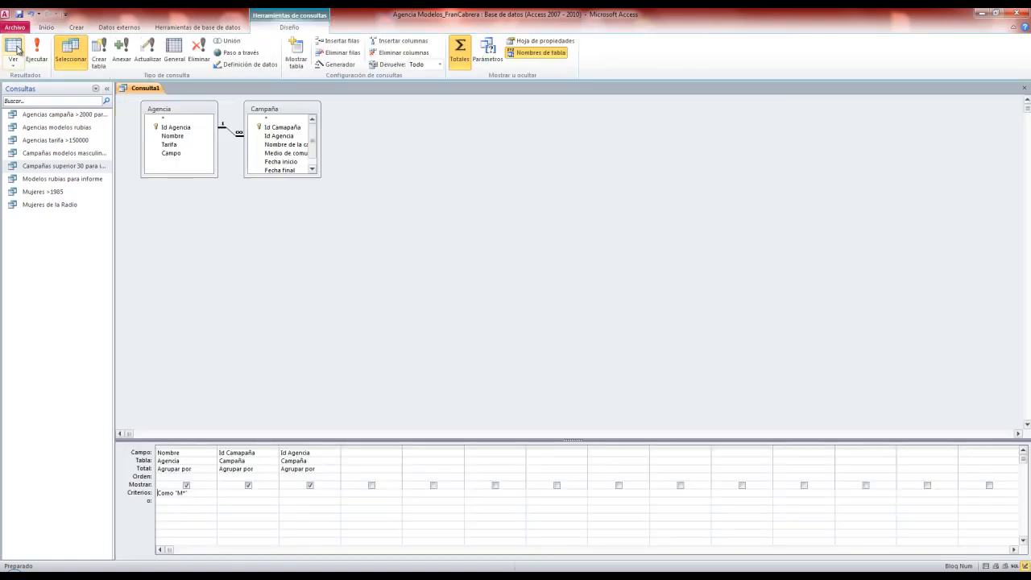
Step: Try switching the display of the Nombre and Id Camapaña columns off and back on
click(202, 488)
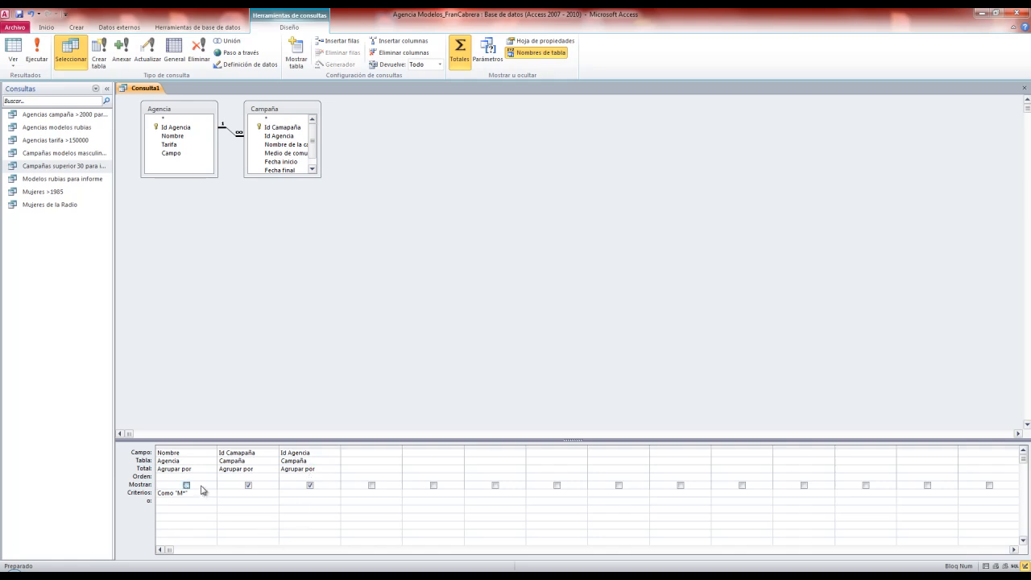
click(188, 486)
click(187, 486)
click(249, 486)
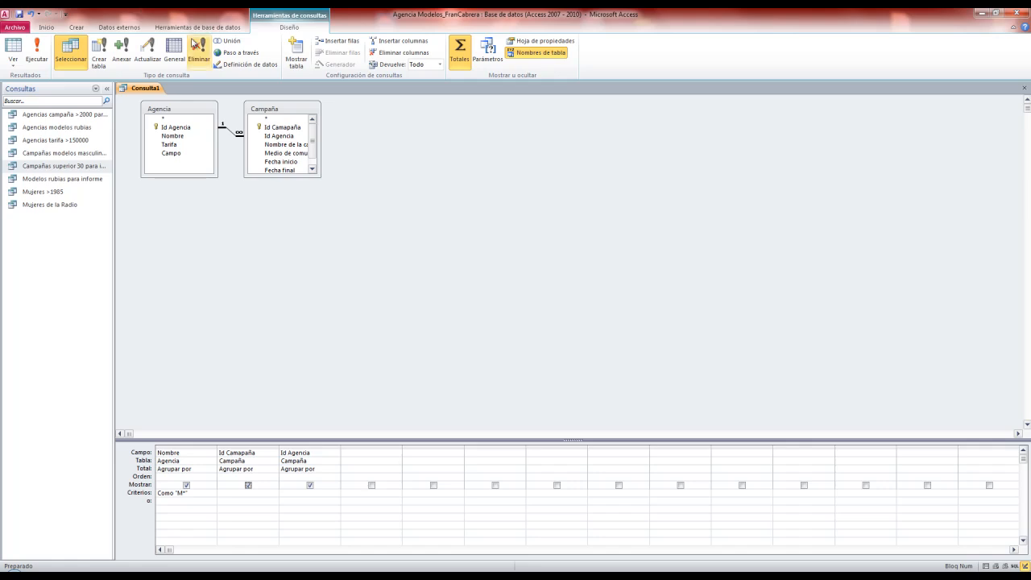
Step: Try to add all Agencia fields (Agencia.*) to the query grid while totals are on
double_click(187, 119)
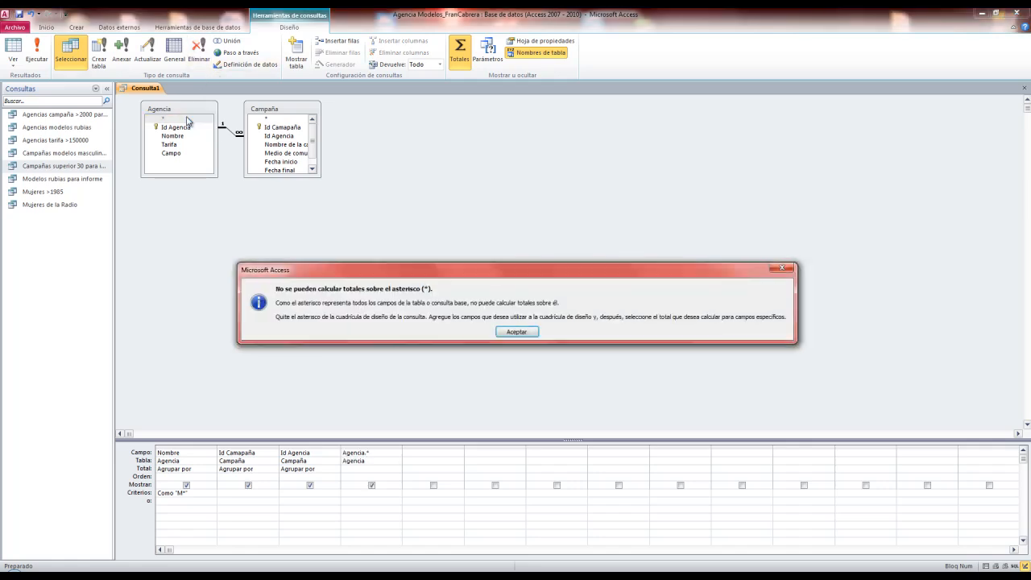
click(508, 332)
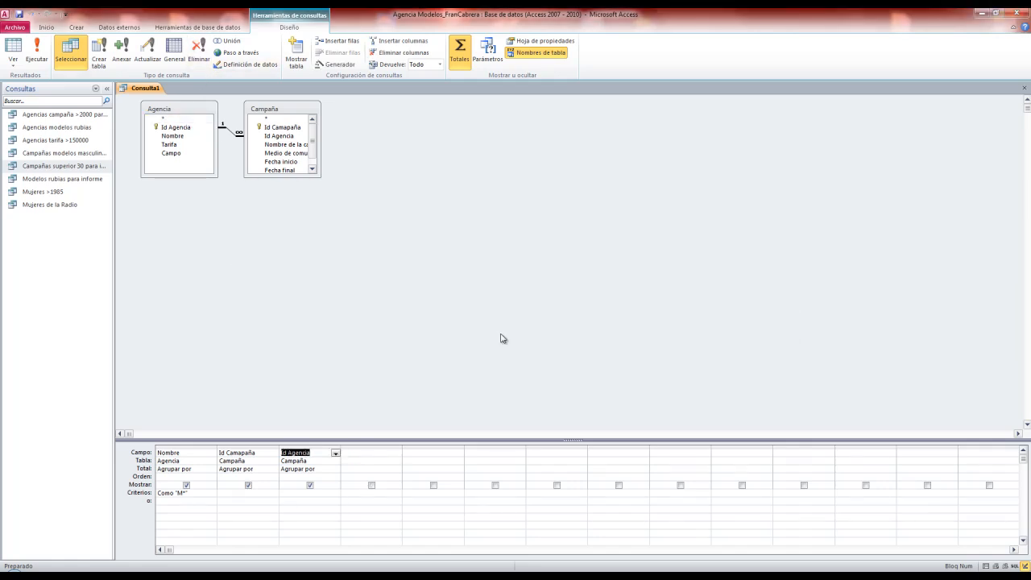
click(313, 447)
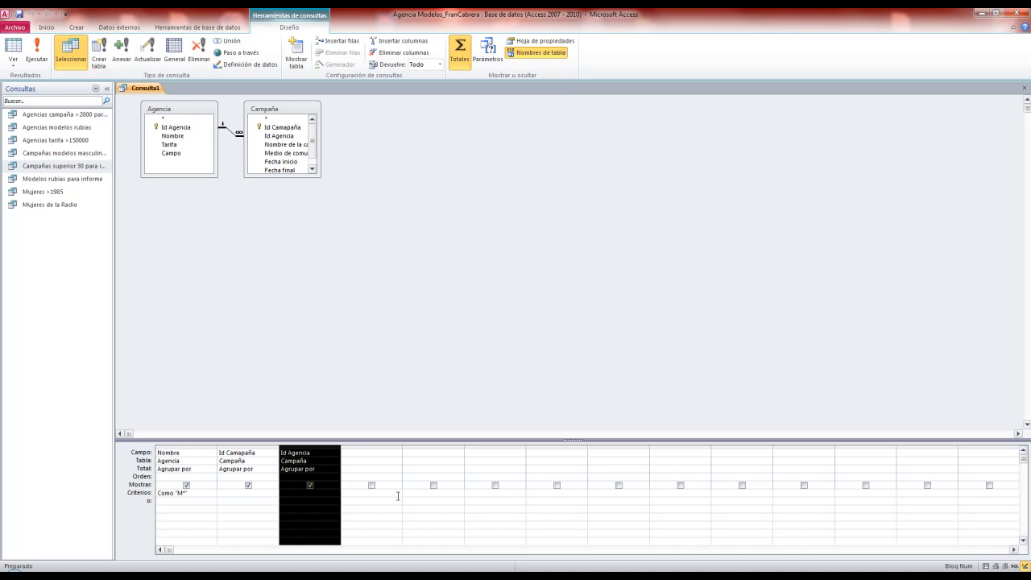
click(396, 496)
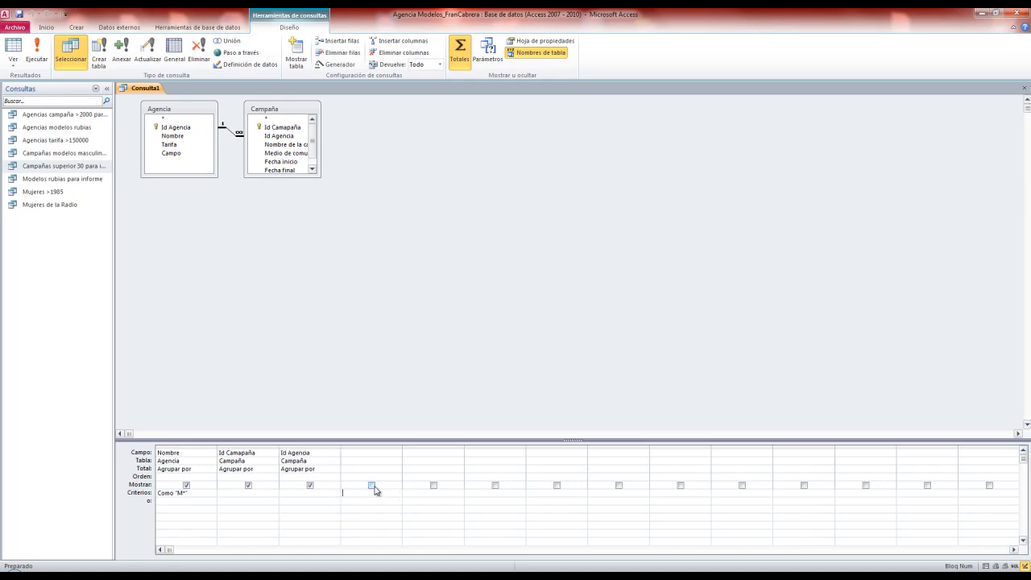
click(372, 485)
Step: Delete the Id Agencia, Id Camapaña and Nombre columns from the query grid and turn off totals
click(334, 447)
key(Delete)
click(272, 447)
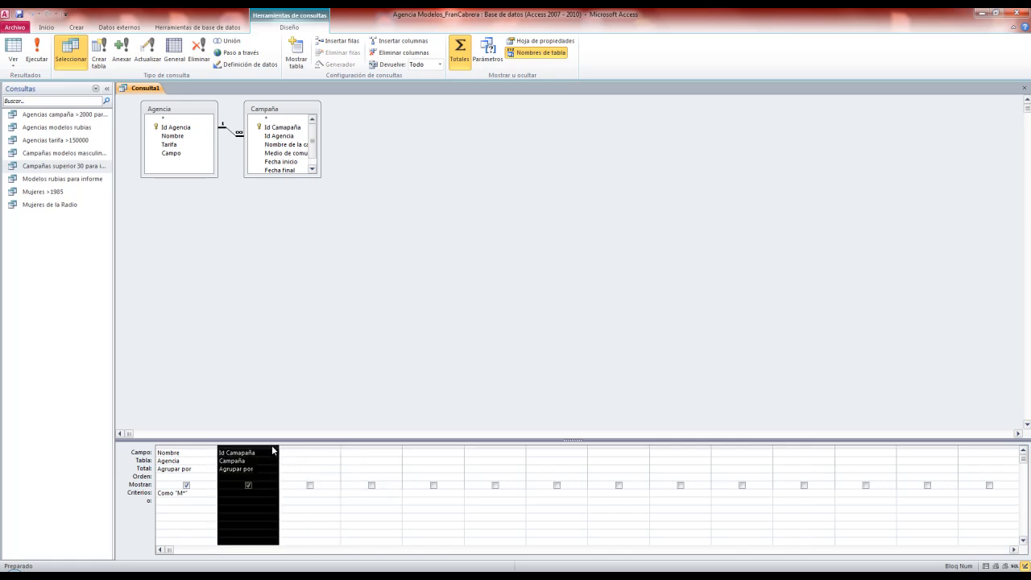
key(Delete)
click(207, 448)
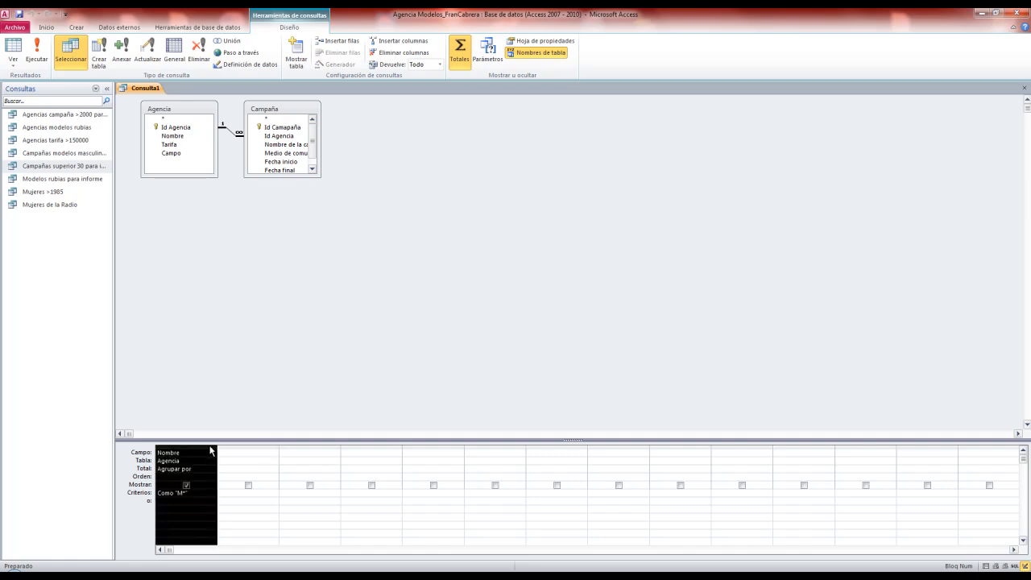
click(211, 450)
click(203, 447)
key(Delete)
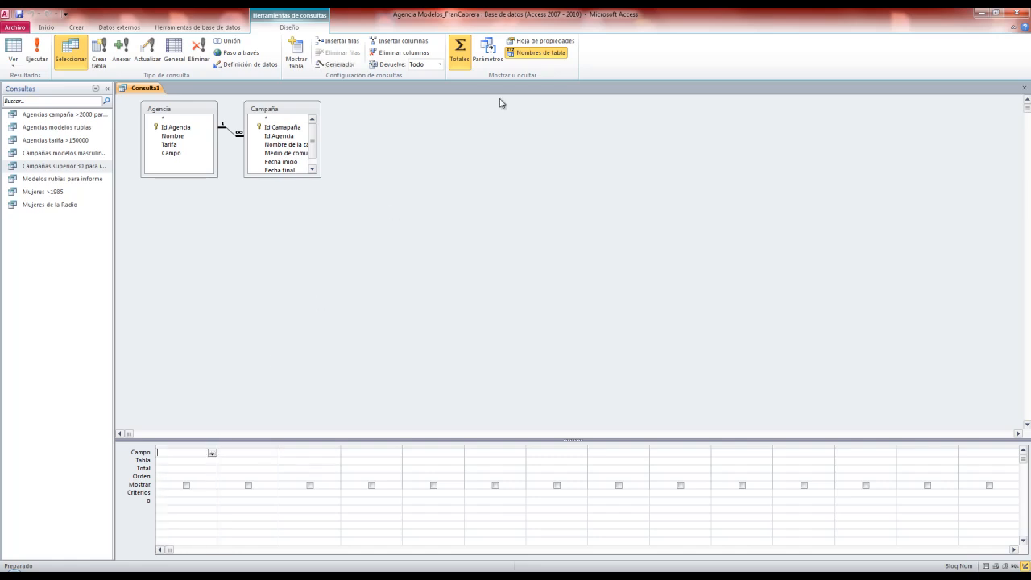
click(459, 55)
Step: Add Agencia.* and Agencia's Nombre field to the query grid, with M* as the criterion for Nombre
double_click(197, 119)
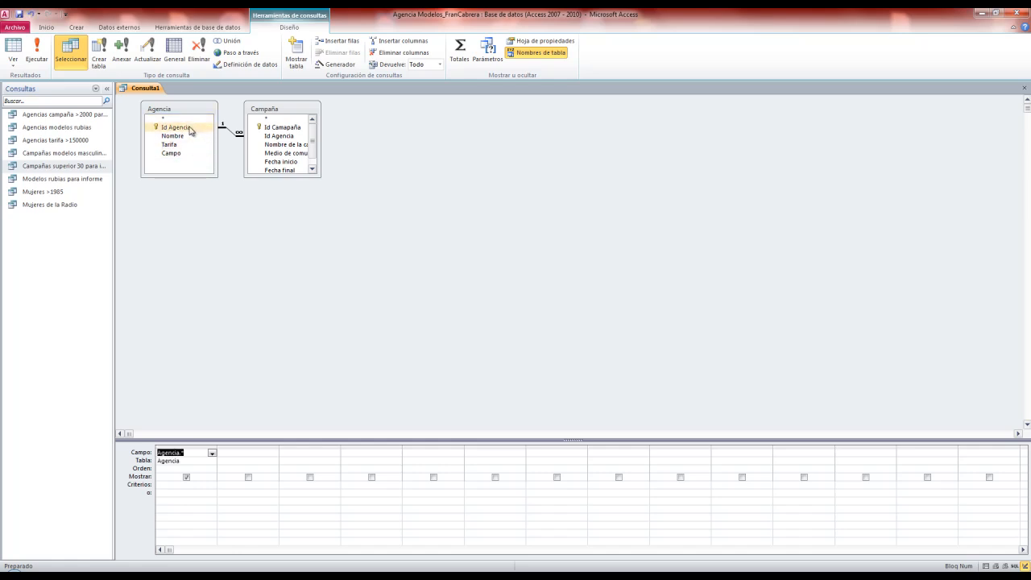
double_click(193, 136)
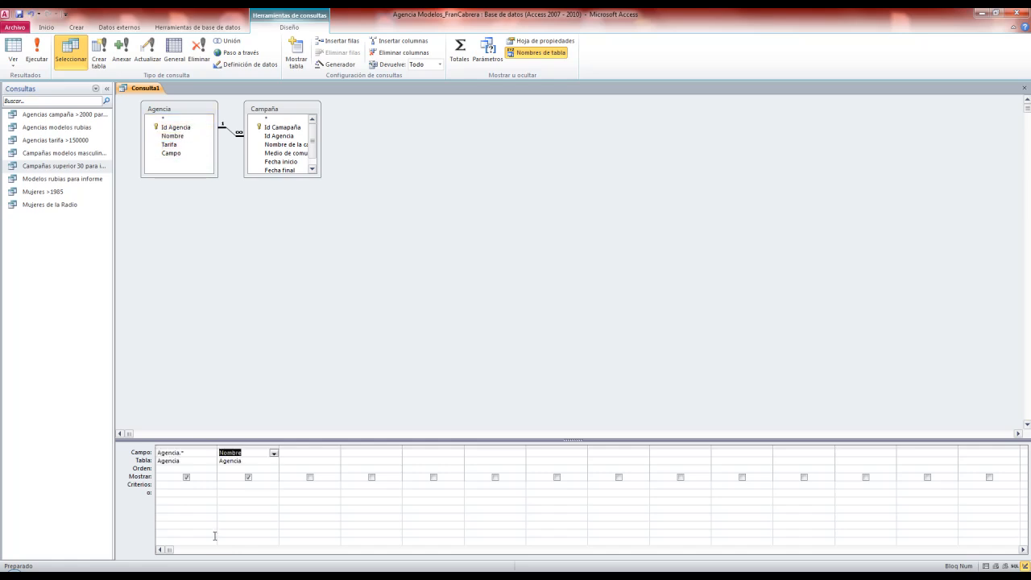
click(246, 484)
text(M)
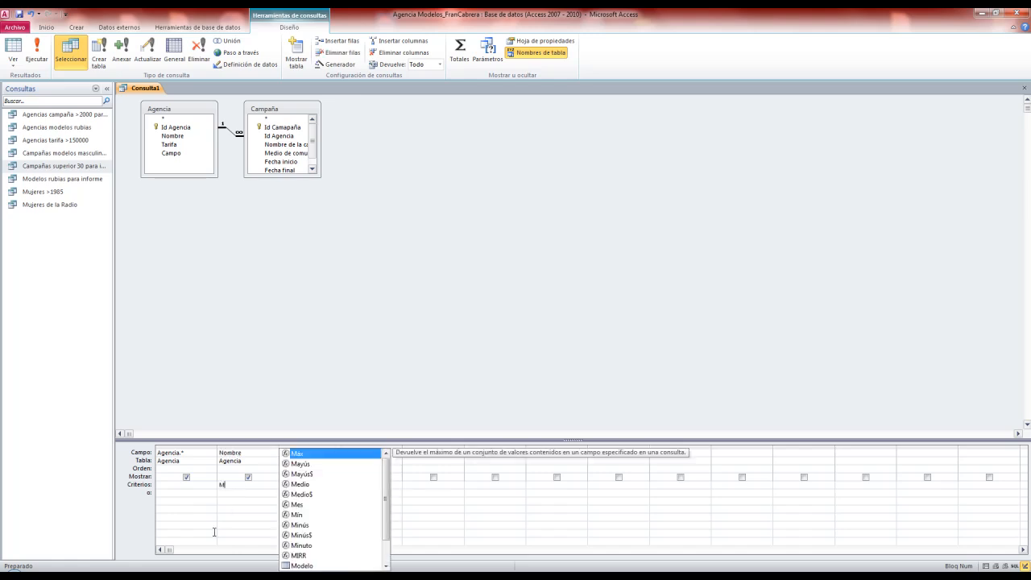
text(*)
click(286, 406)
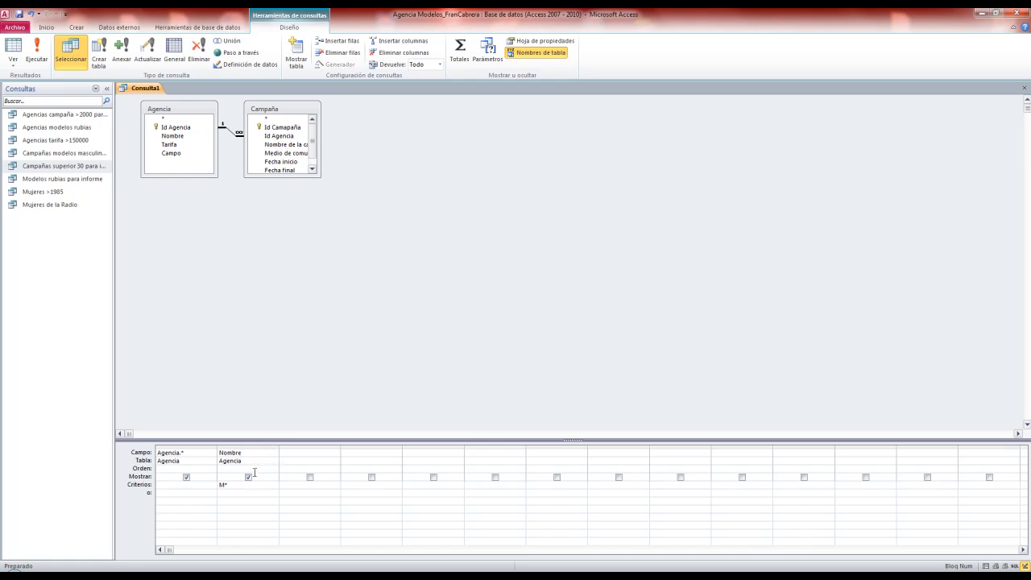
Step: Hide the separate Nombre criterion column from the results, run the query and return to Design view
click(249, 477)
click(37, 51)
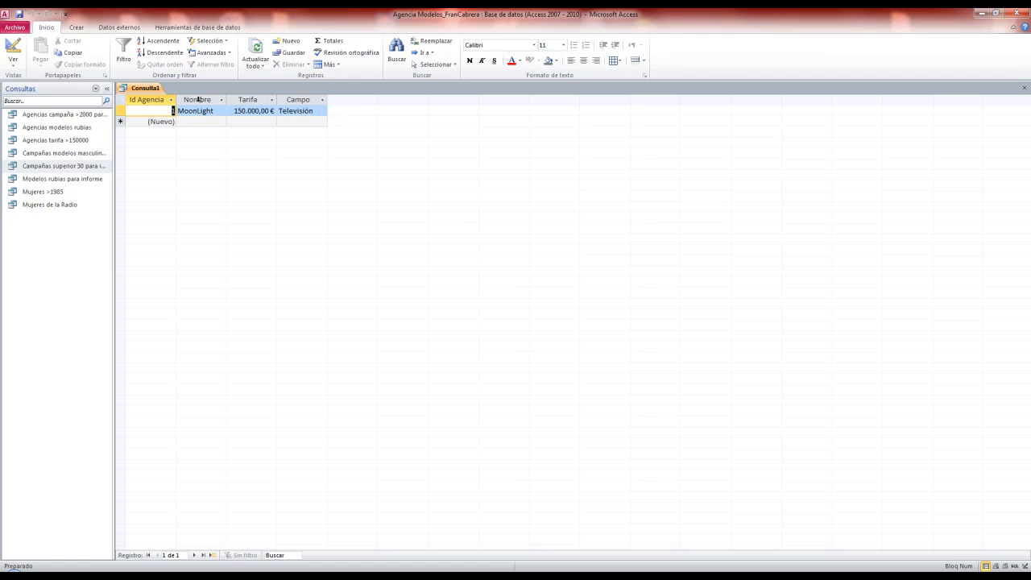
click(12, 50)
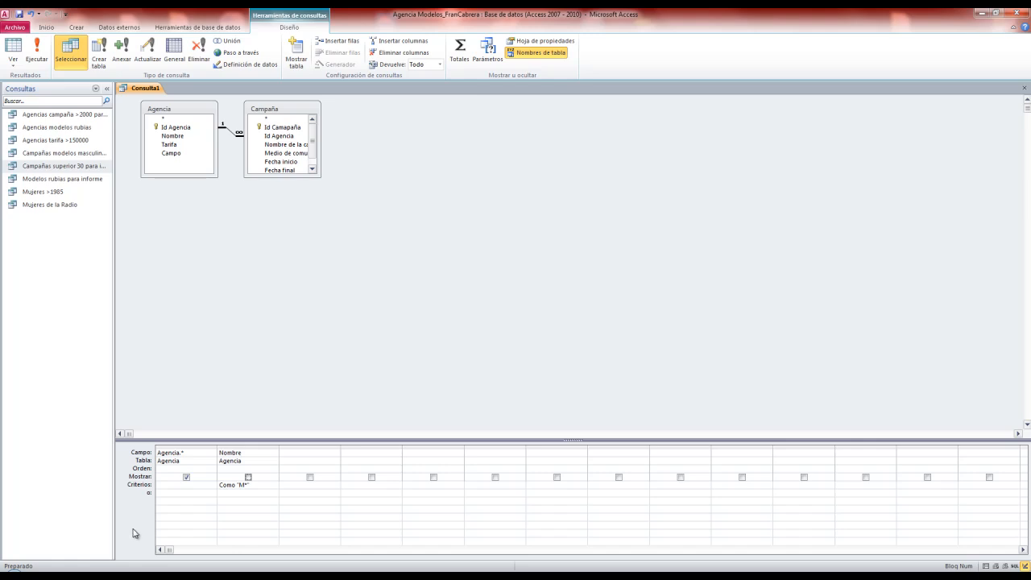
Step: Open the saved Mujeres >1985 query in Design view and examine its Fecha de nacimiento and Sexo criteria
double_click(70, 196)
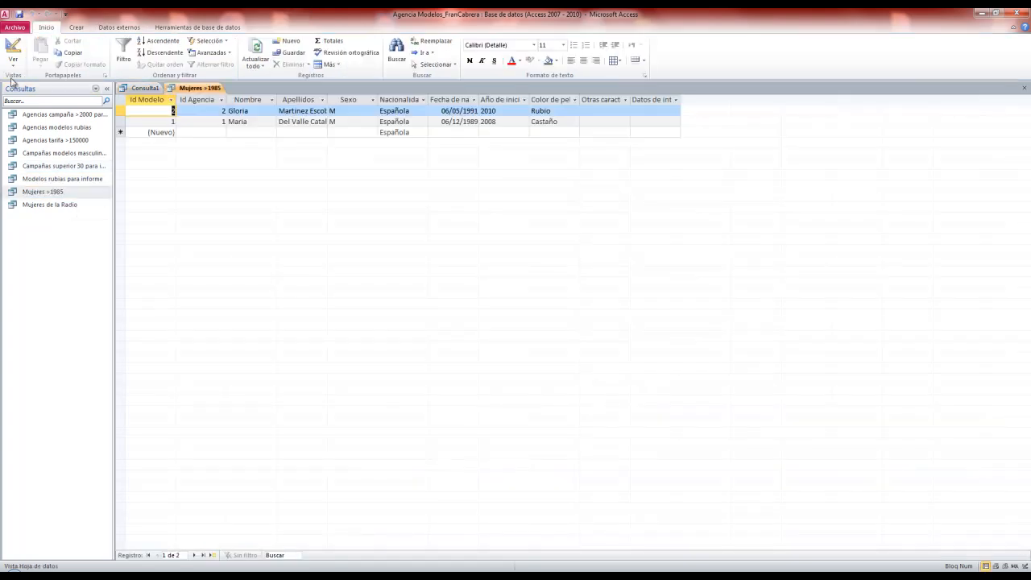
click(13, 48)
drag(222, 460, 338, 462)
click(313, 460)
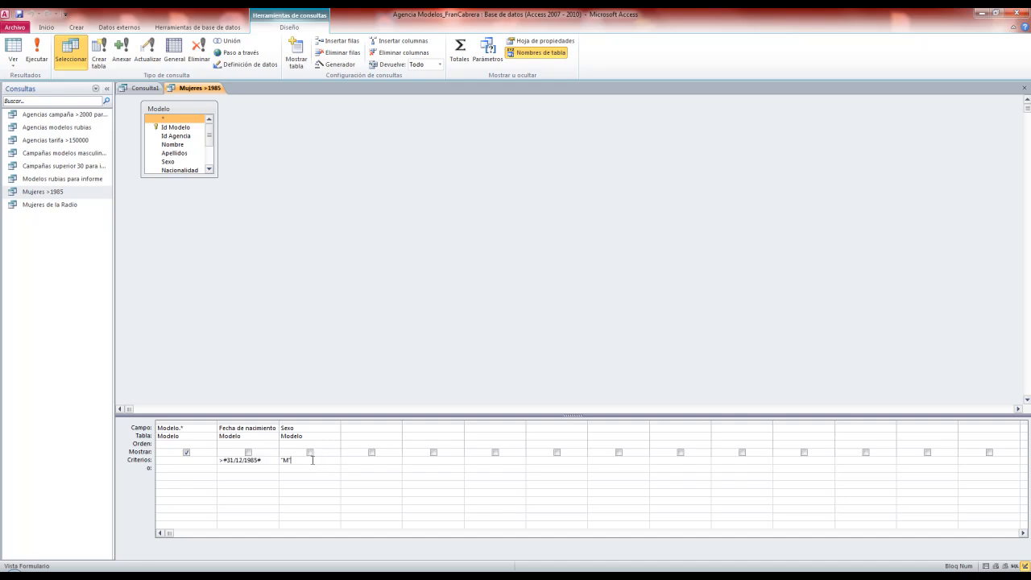
Step: Open the Campañas superior 30 para informe query in Design view and examine the Nivel de exito criterion
click(79, 166)
double_click(79, 166)
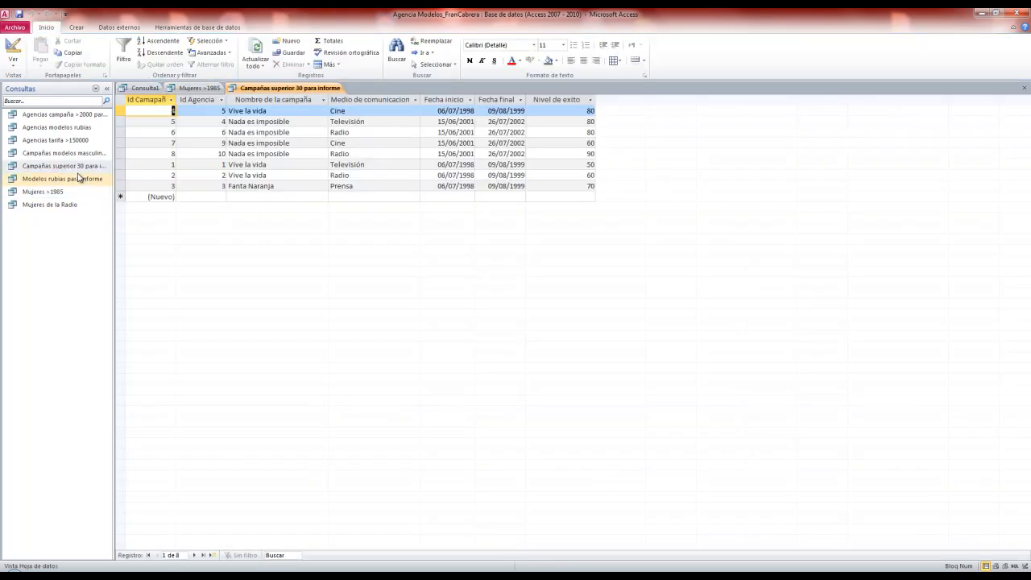
click(11, 47)
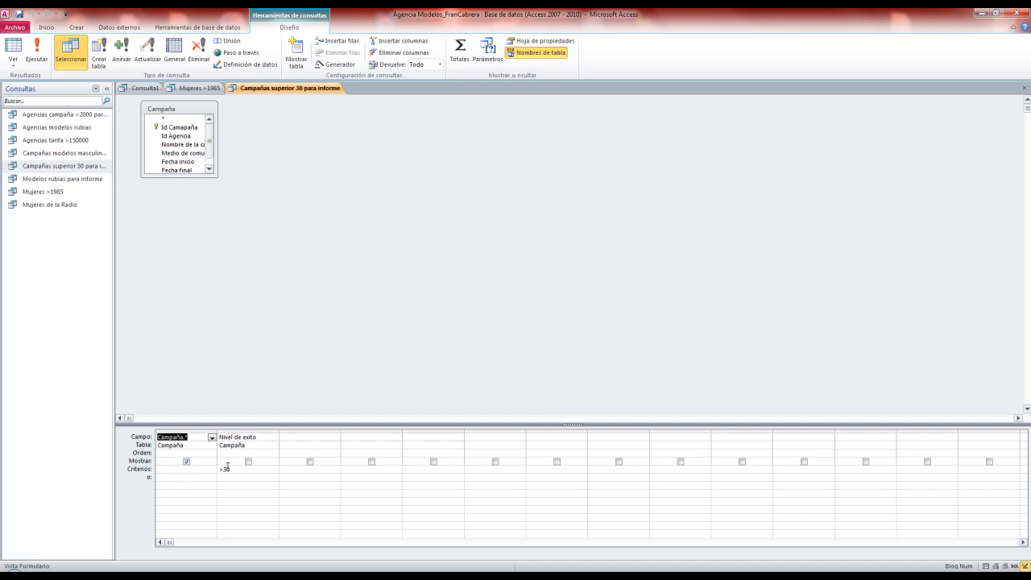
click(227, 466)
double_click(226, 468)
click(311, 280)
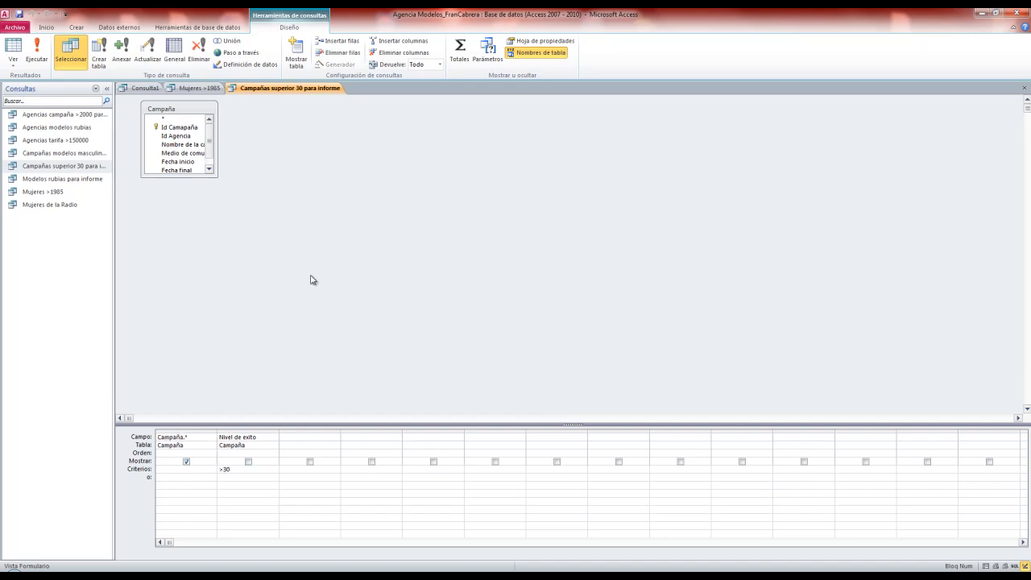
Step: Close the two saved queries and the new Consulta1 query
click(1024, 87)
click(1025, 87)
click(1024, 87)
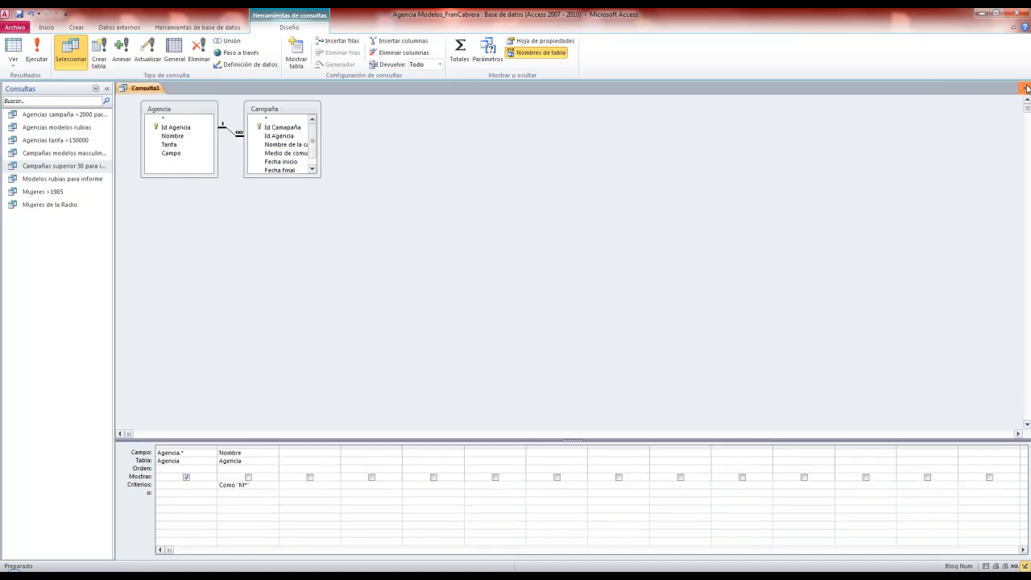
click(518, 323)
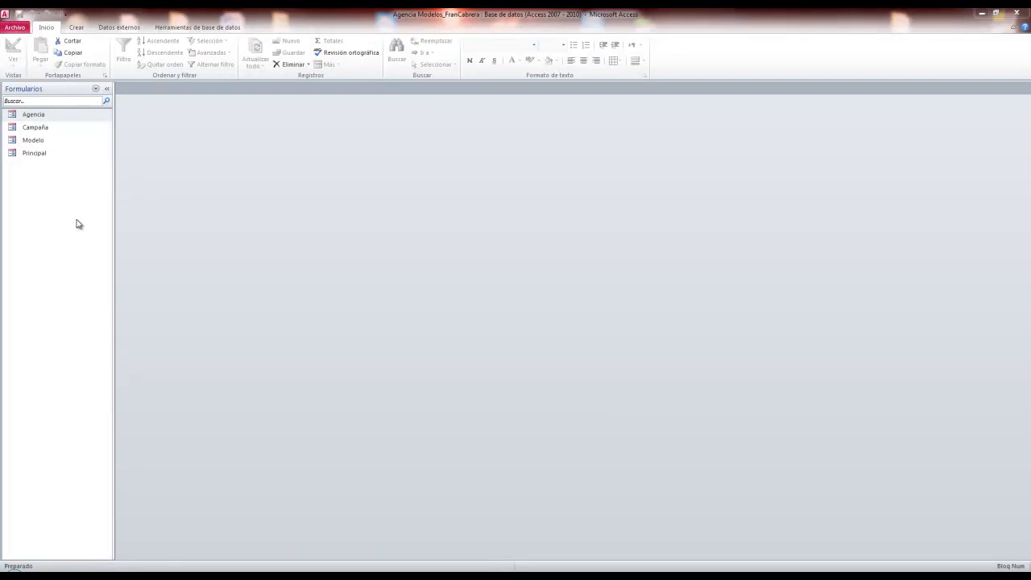
Step: Open the Agencia, Principal and Modelo forms, and return to the Agencia form to examine its layout
click(81, 117)
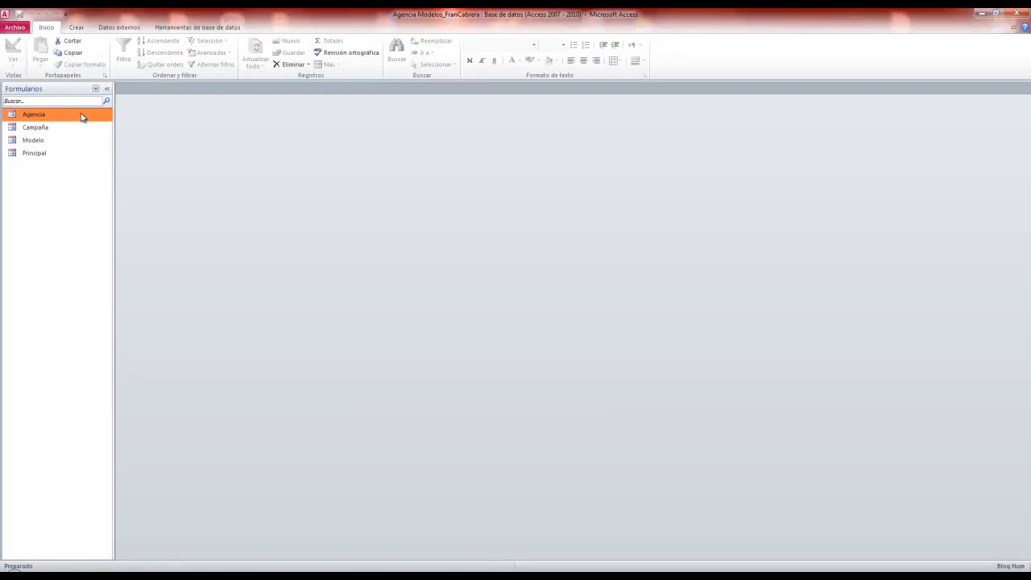
double_click(77, 120)
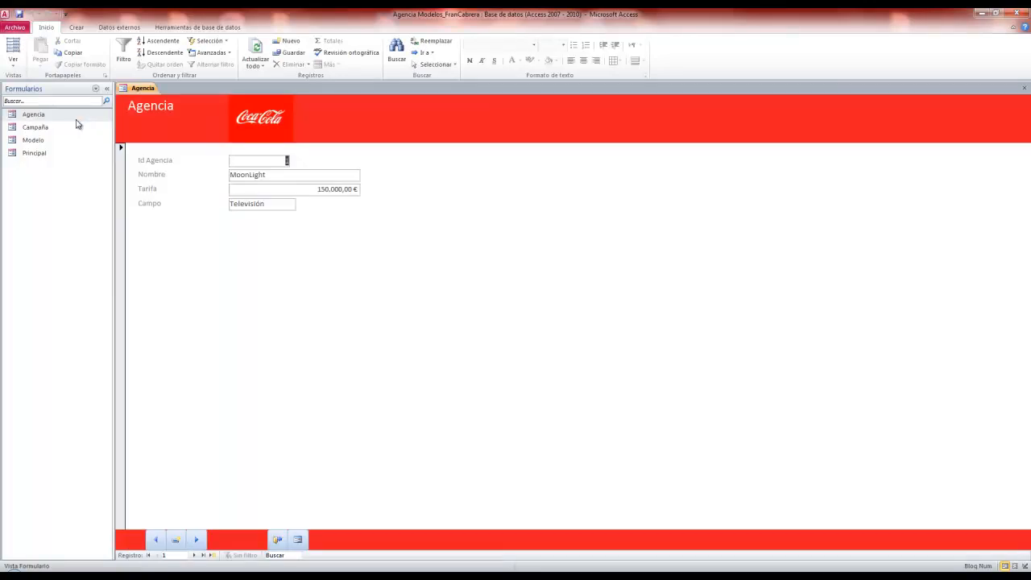
double_click(88, 155)
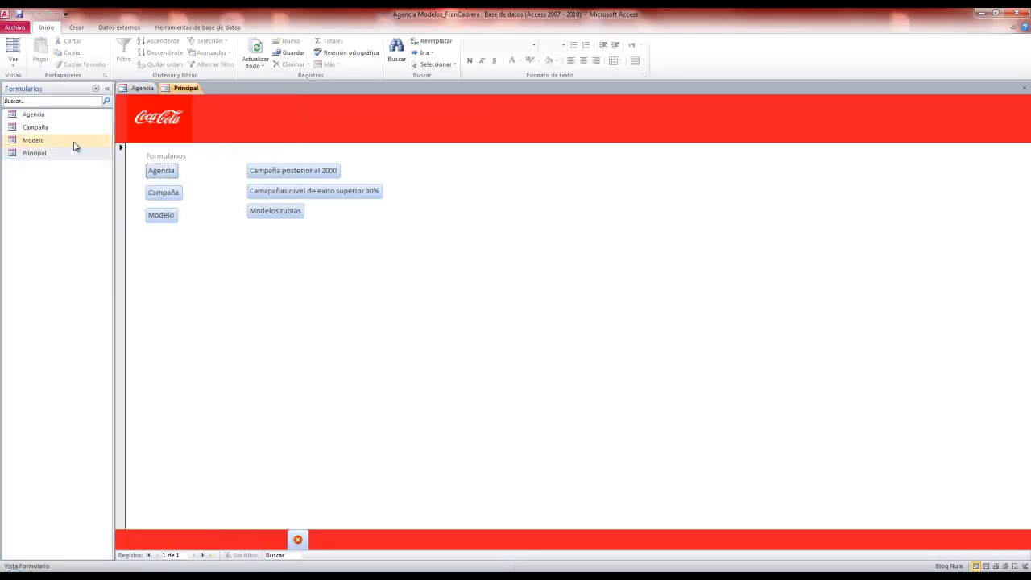
click(75, 144)
double_click(74, 143)
double_click(72, 120)
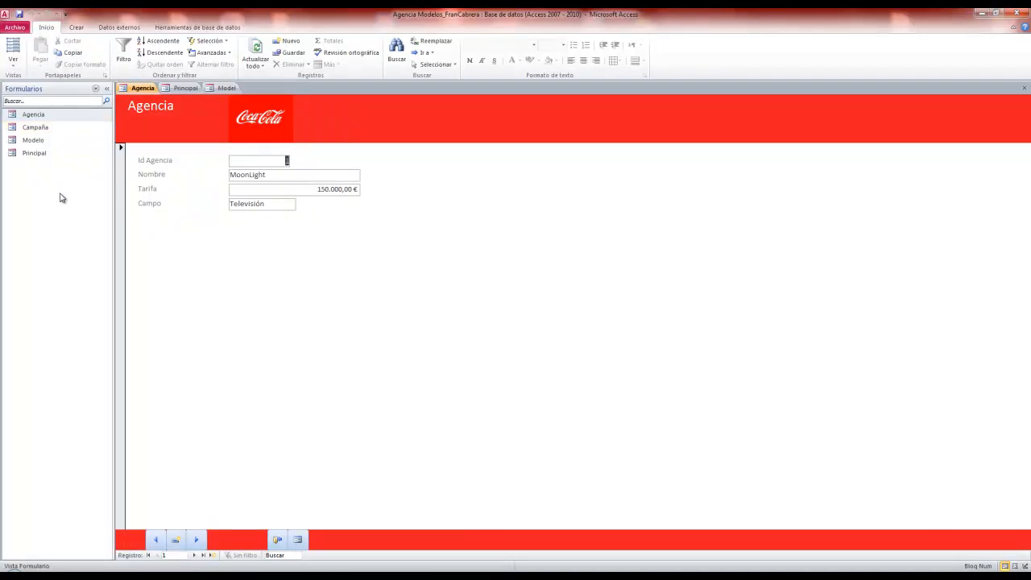
click(50, 115)
click(289, 266)
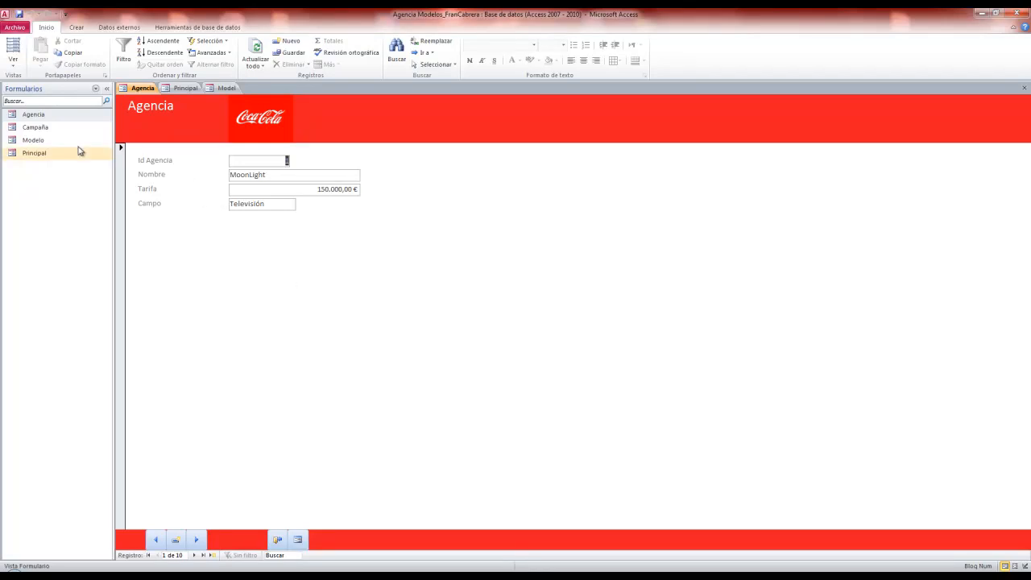
Step: List the database's tables and open the Campaña table's datasheet to view its Medio de comunicacion records
click(73, 89)
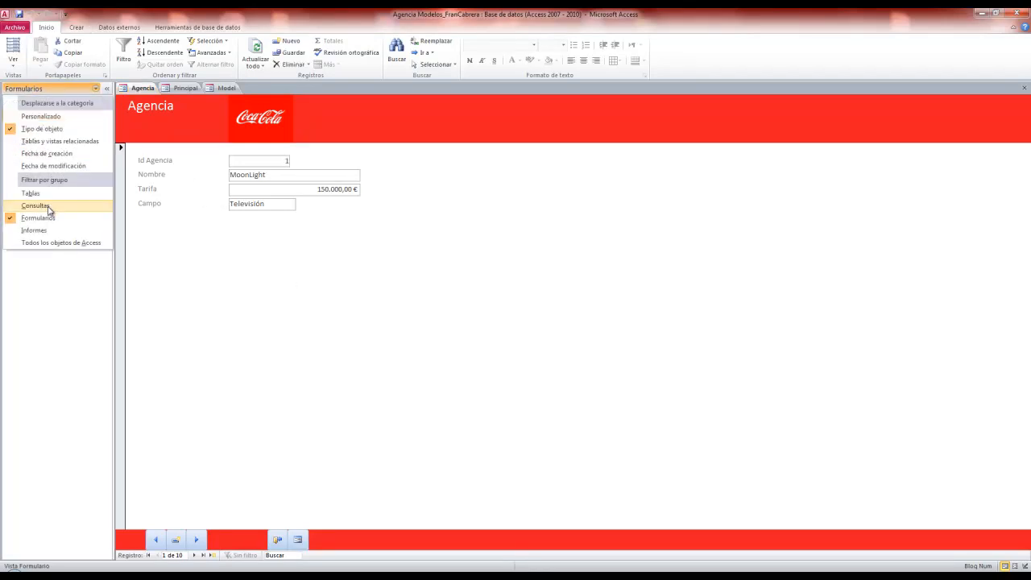
click(32, 194)
click(70, 127)
double_click(70, 125)
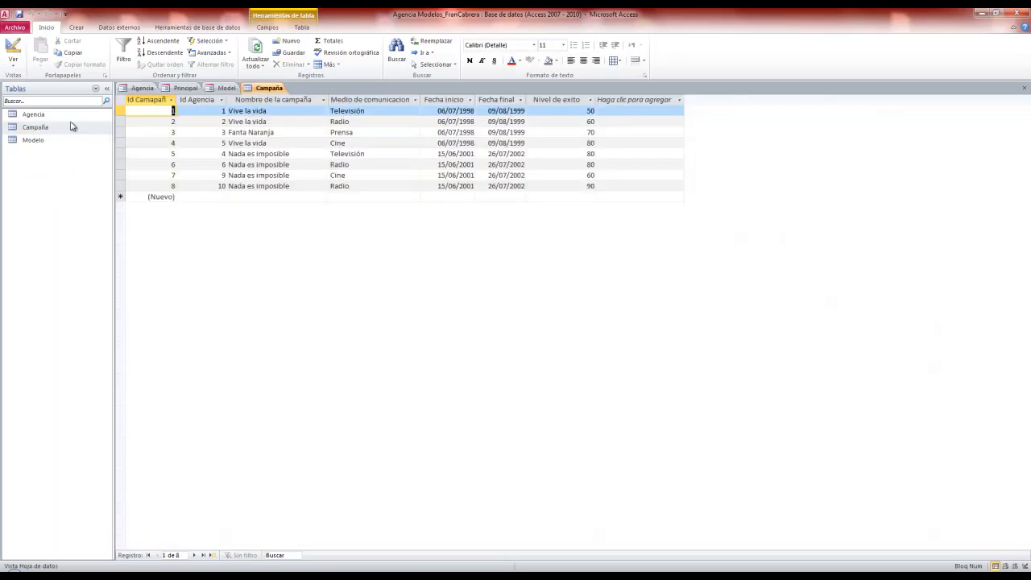
click(385, 121)
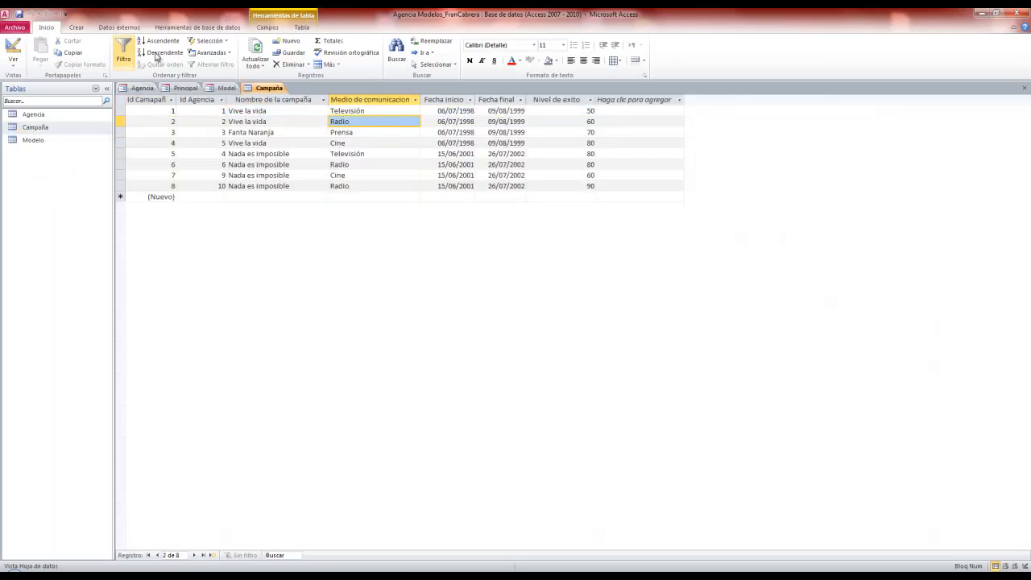
Step: Compare the open Model, Principal and Agencia forms with the Campaña table's datasheet
click(216, 89)
click(185, 88)
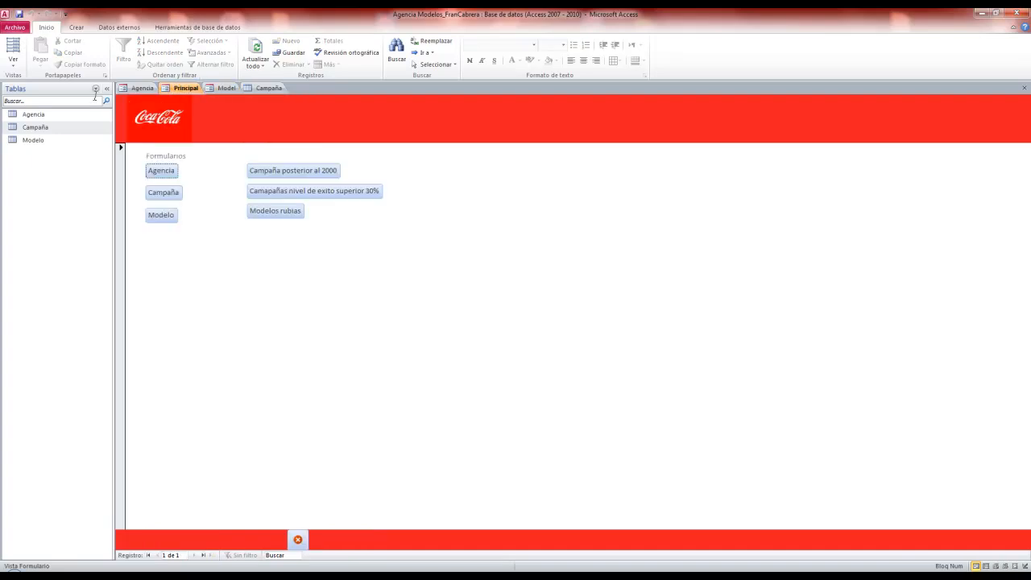
click(145, 88)
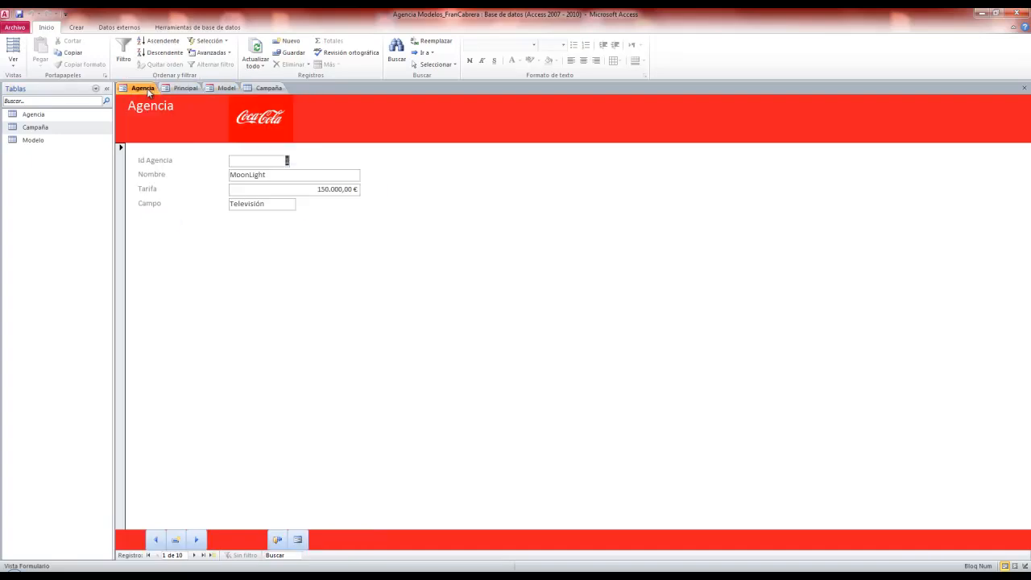
click(269, 88)
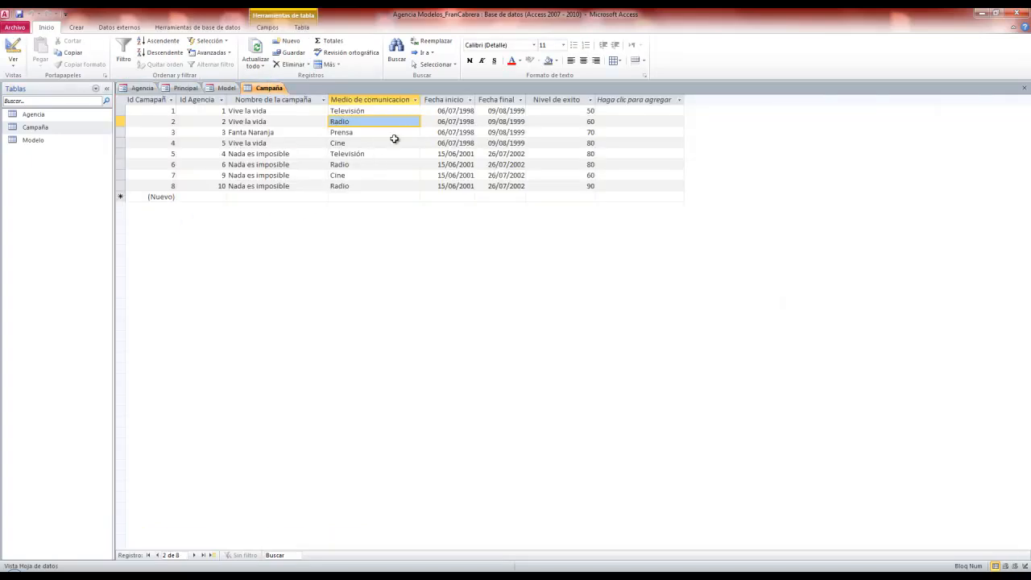
Step: Close the Campaña table and try the record navigation buttons in the Agencia form's footer
click(1024, 87)
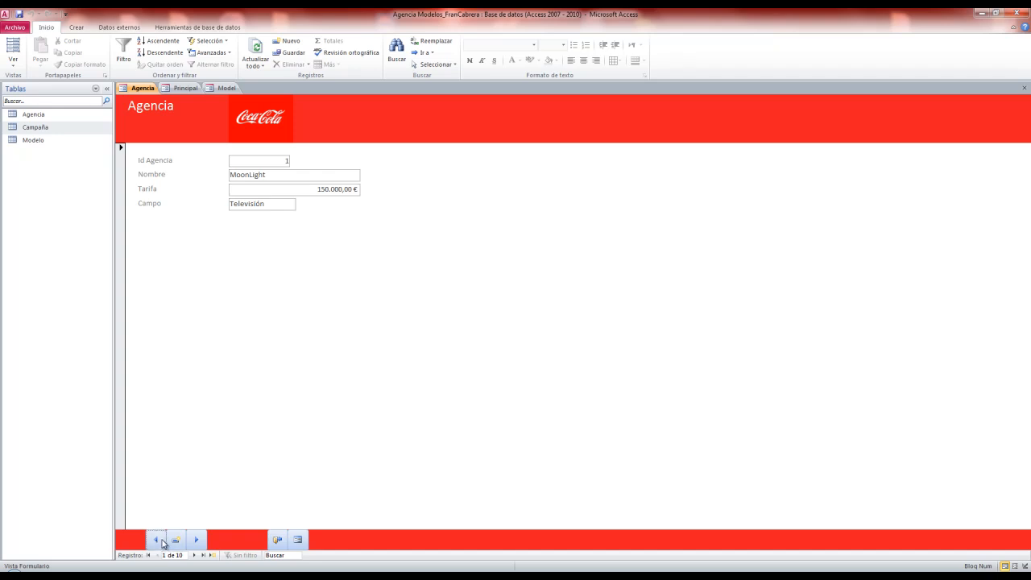
click(197, 541)
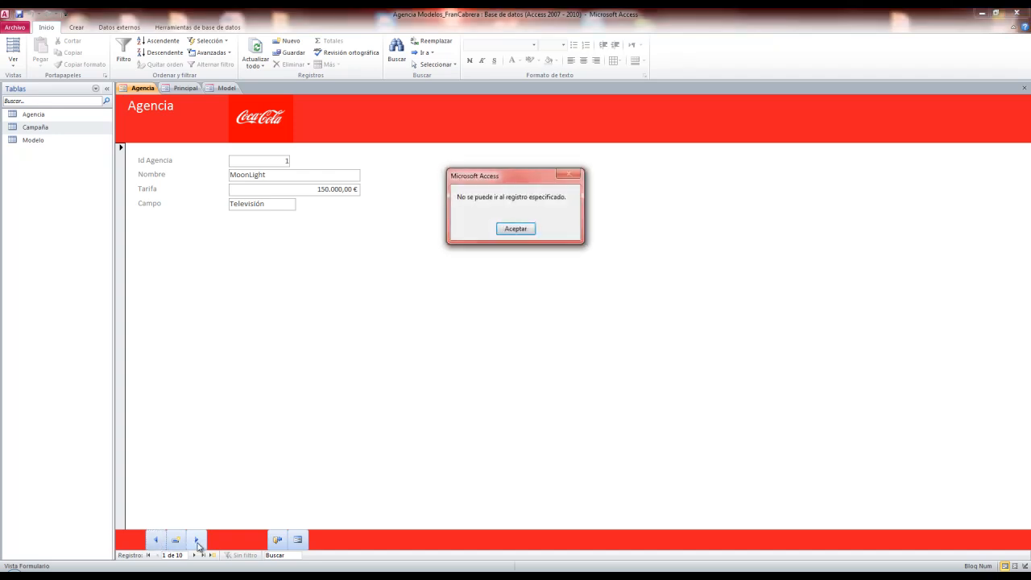
click(527, 235)
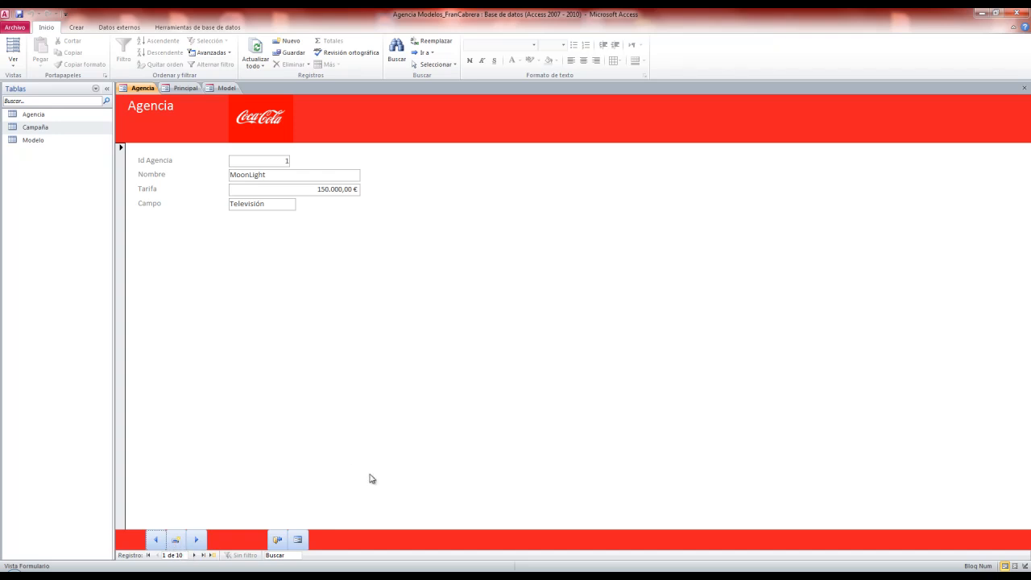
Step: Go from the Agencia form to the Principal form, open the Campaña form from there, view it and close it
click(298, 541)
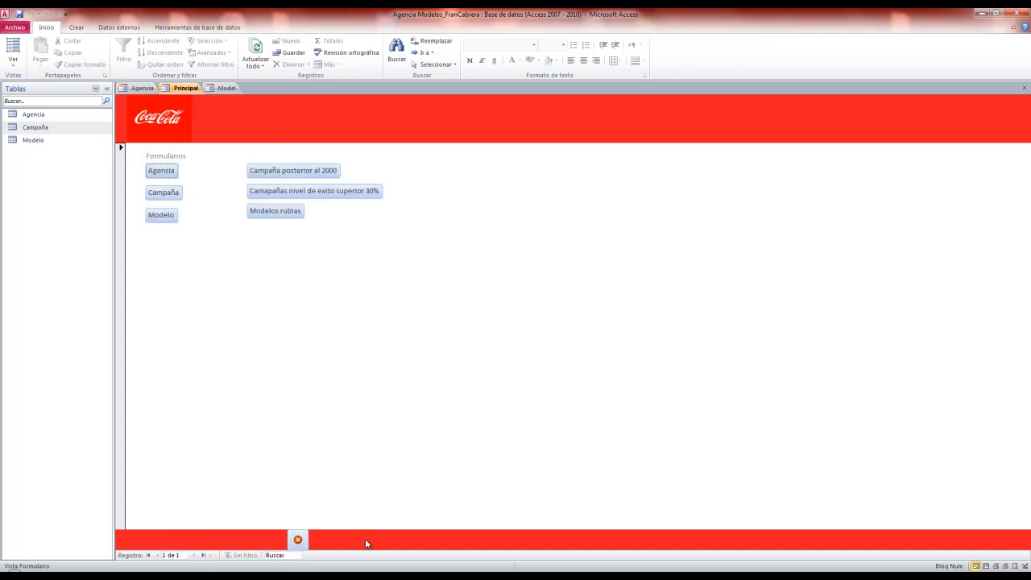
click(163, 196)
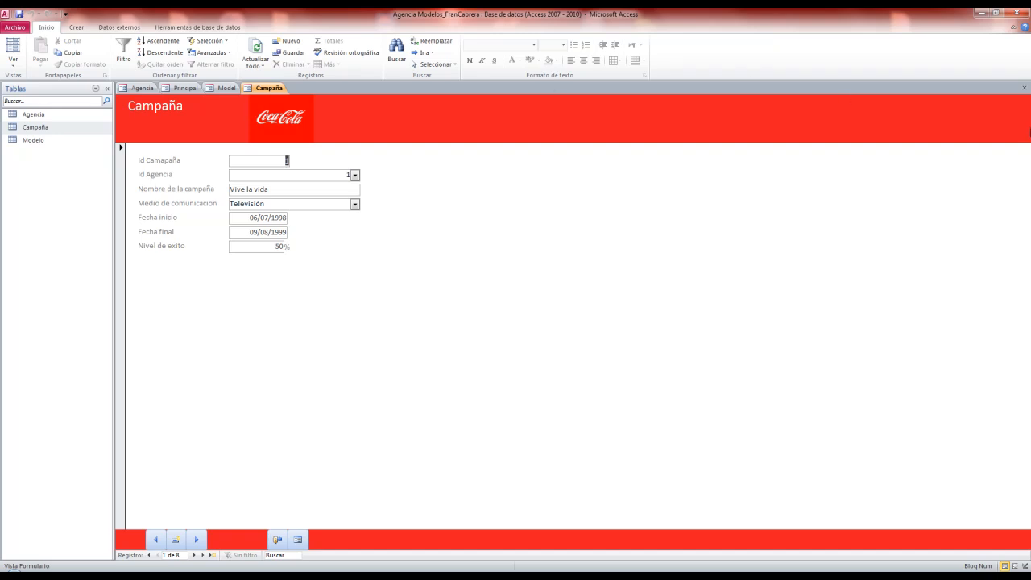
click(1025, 88)
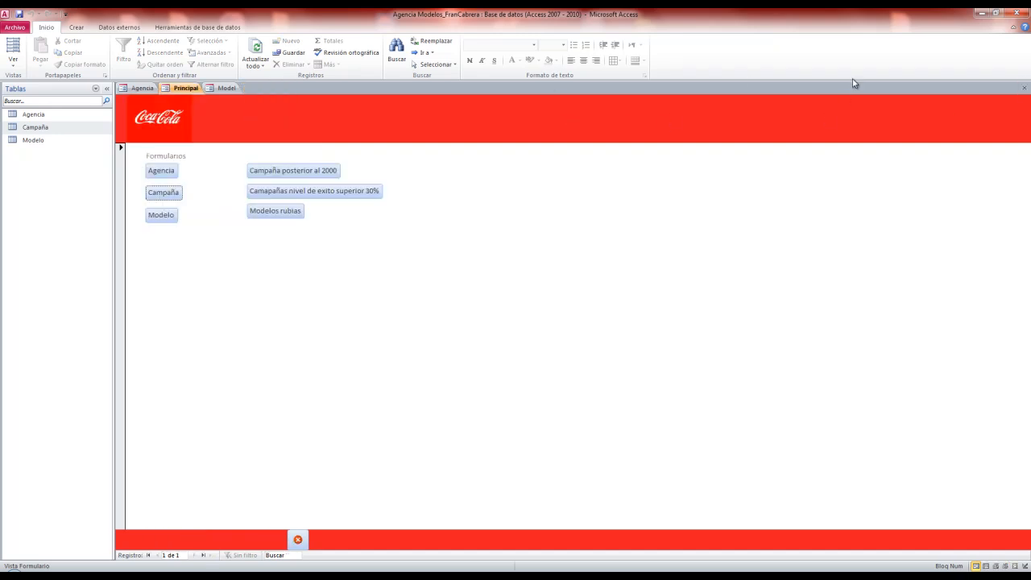
Step: Close the Principal, Agencia and Modelo forms
click(1025, 88)
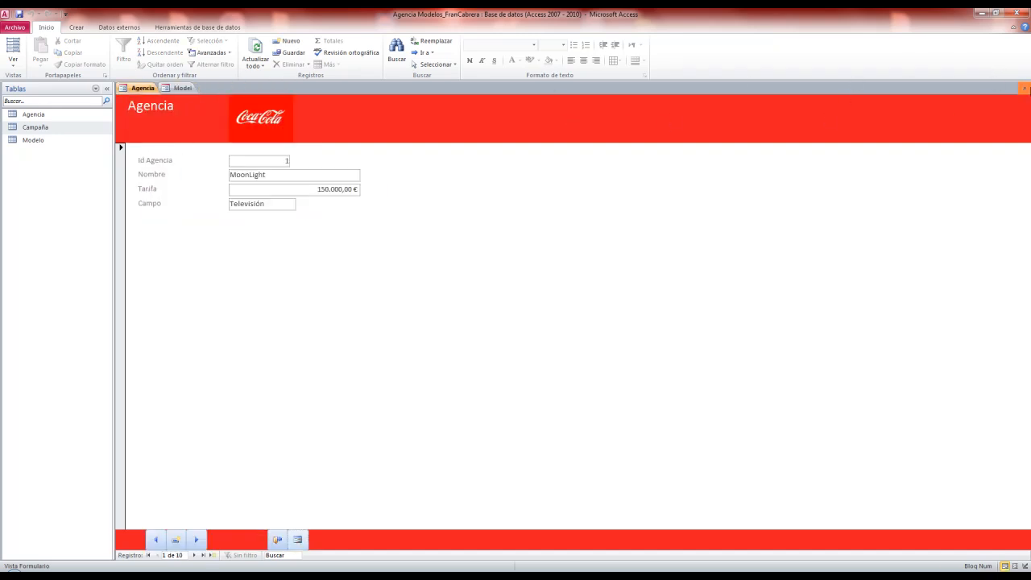
click(1025, 87)
click(1024, 87)
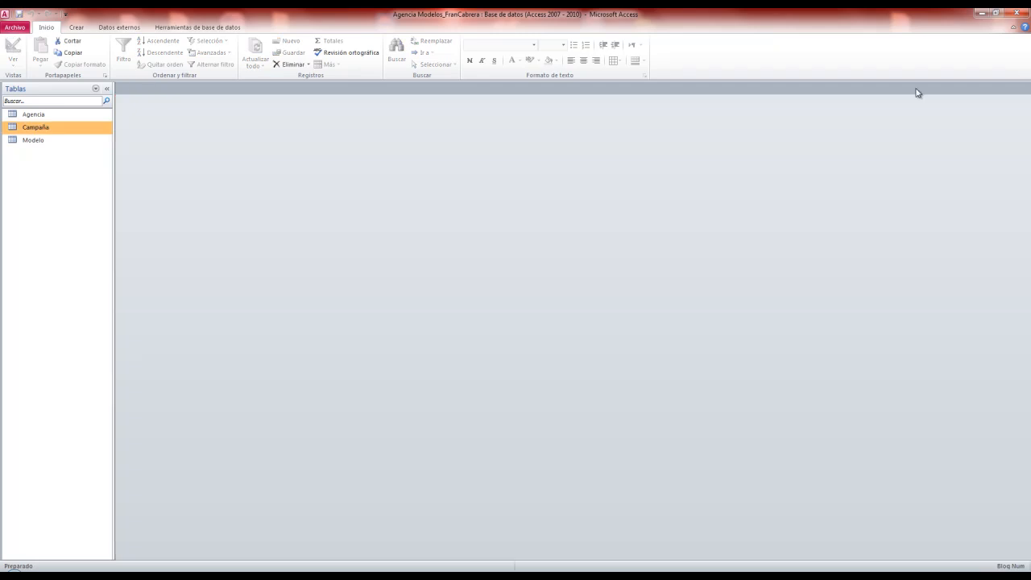
Step: Start the Form Wizard for the Modelo table, review its selectable tables and queries, and cancel it
click(88, 143)
click(75, 28)
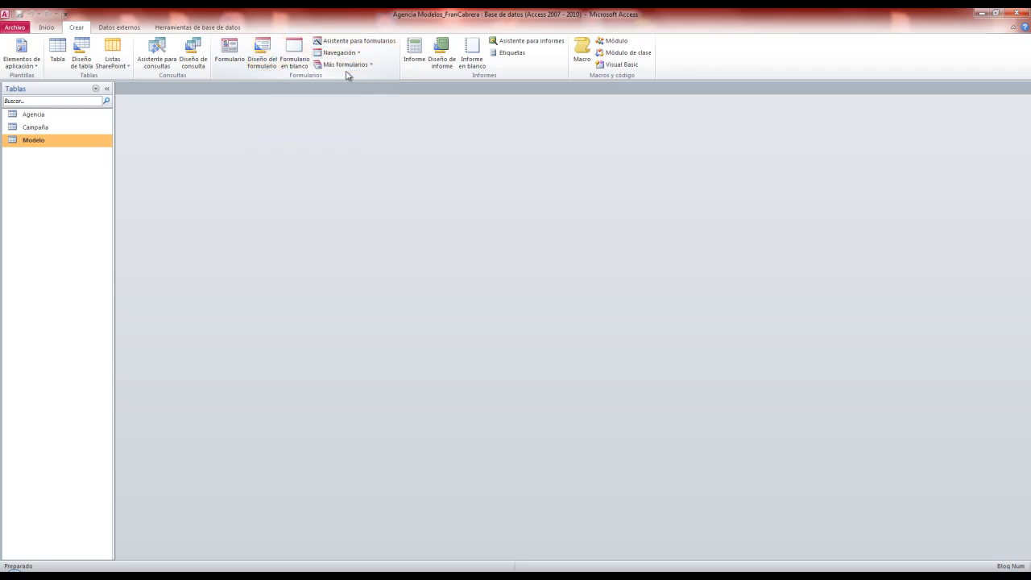
click(356, 41)
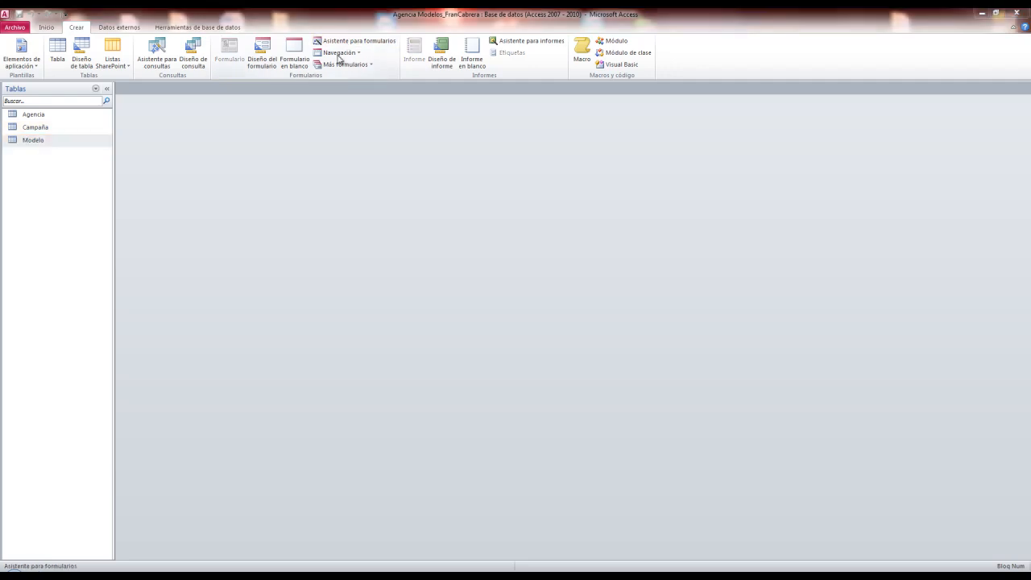
click(529, 206)
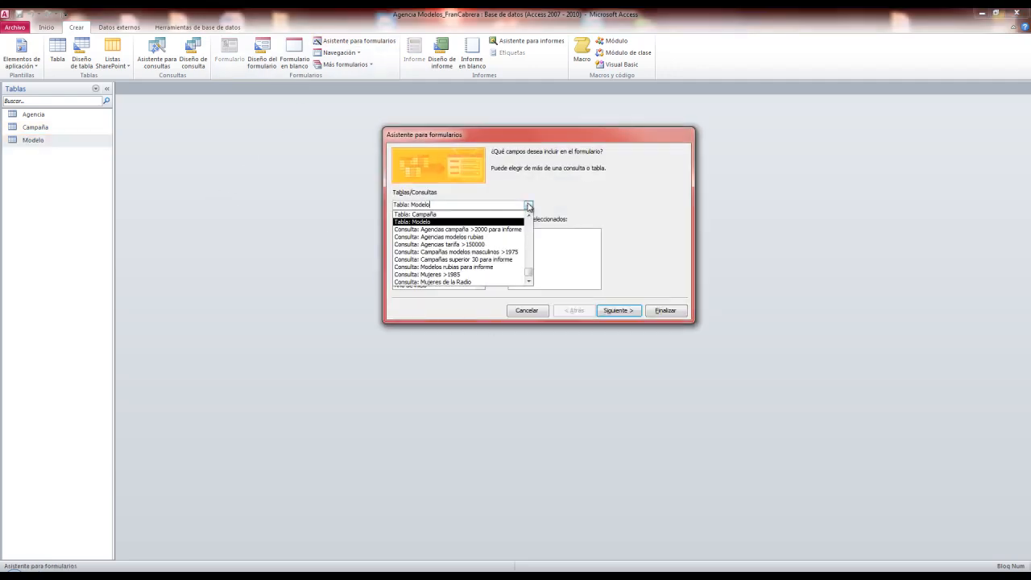
click(528, 205)
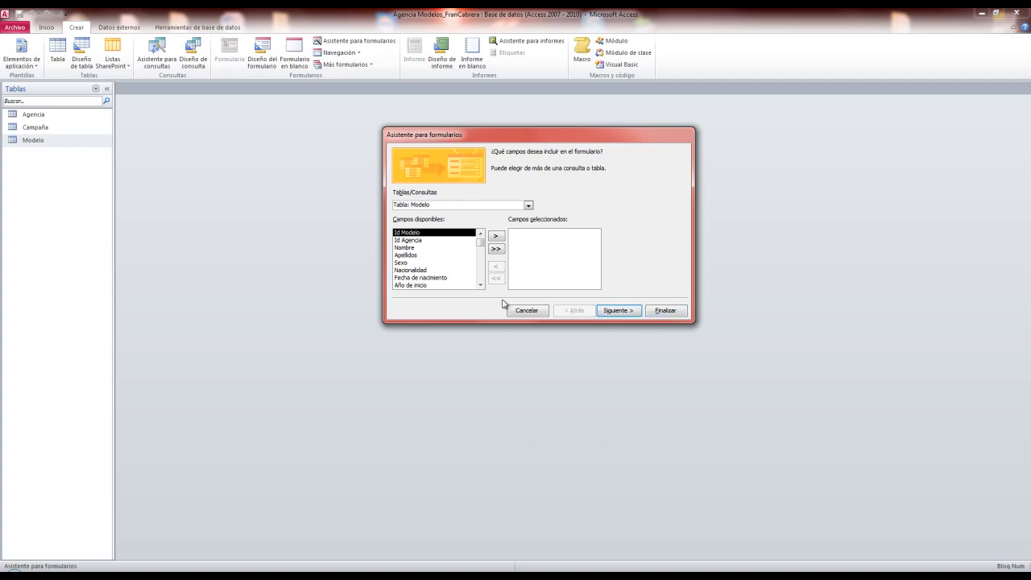
click(526, 312)
Step: List the database's forms and open the Agencia form in Design view
click(18, 89)
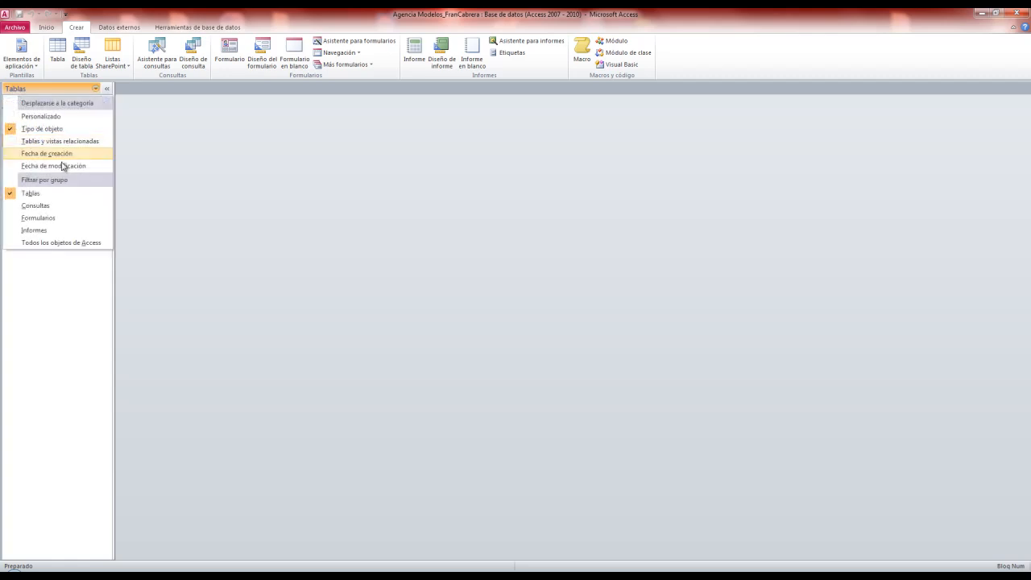
click(81, 217)
double_click(66, 115)
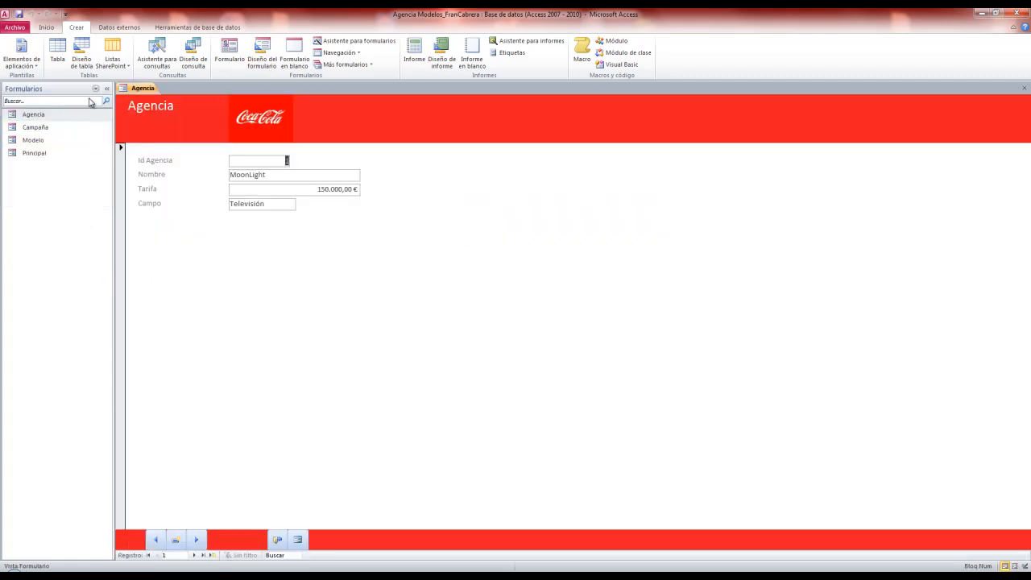
click(44, 25)
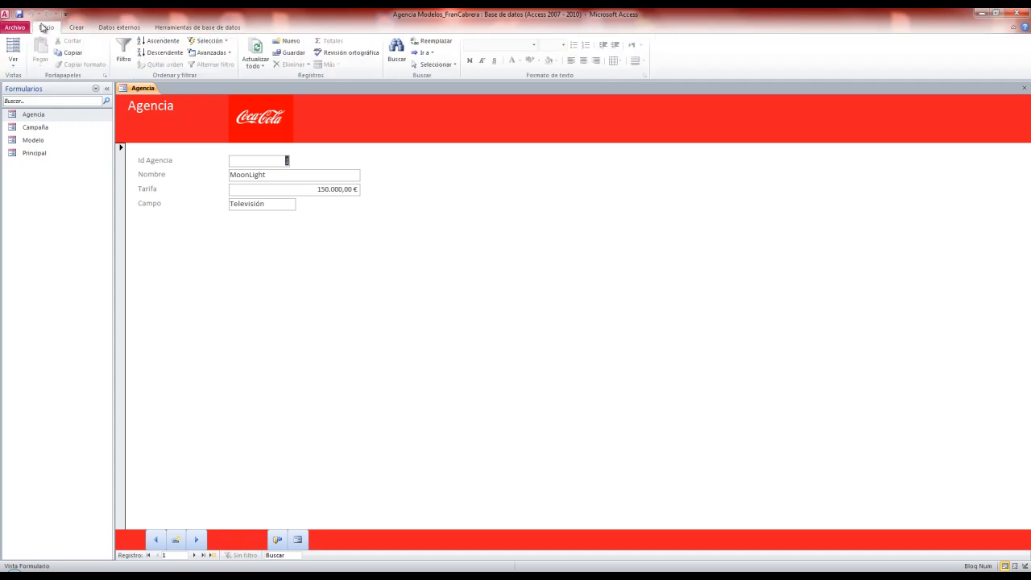
click(18, 61)
click(48, 134)
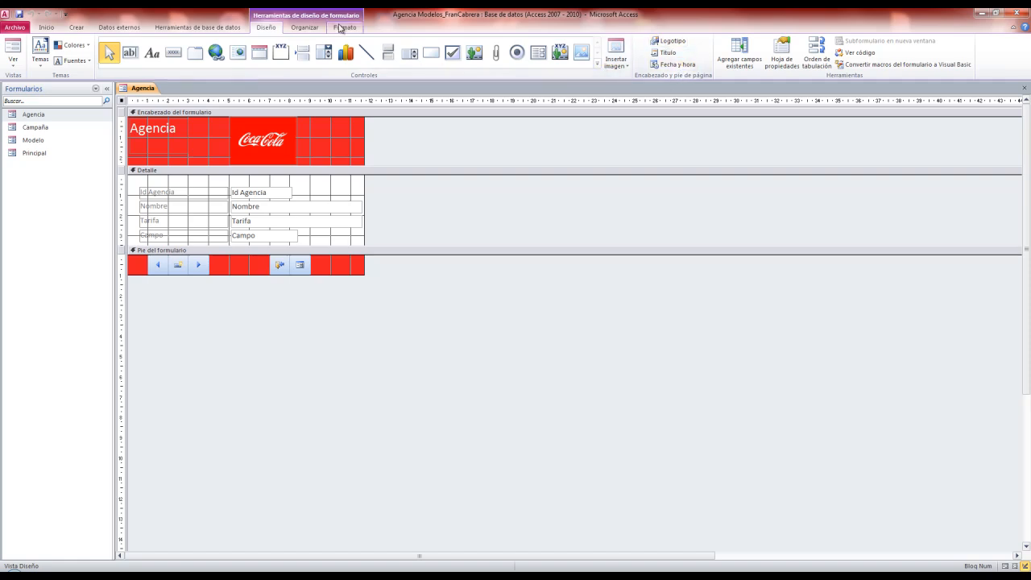
Step: Examine the arrangement options for the Agencia form's Id Agencia and Tarifa fields and its Detalle section
click(302, 28)
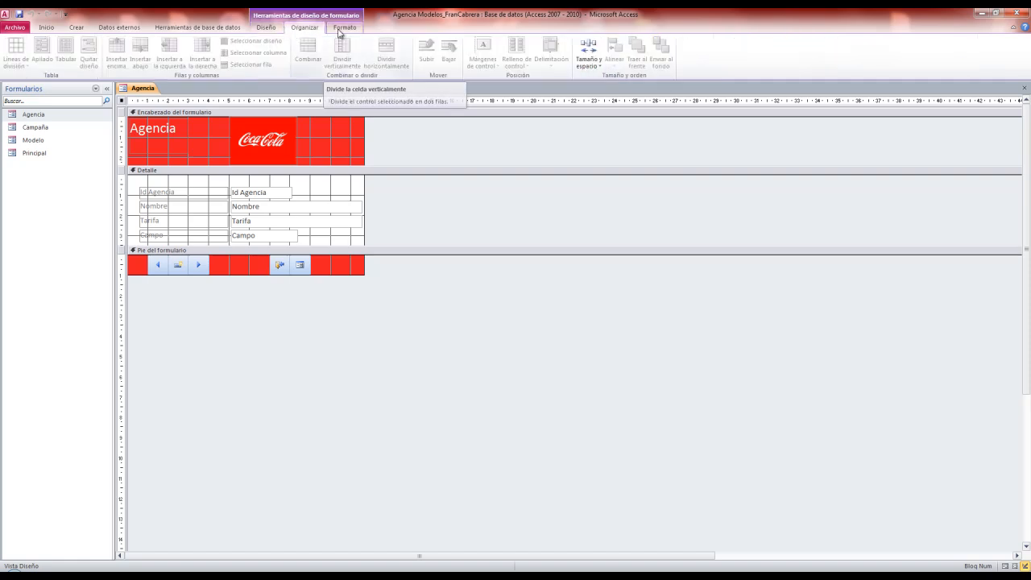
click(249, 208)
click(252, 197)
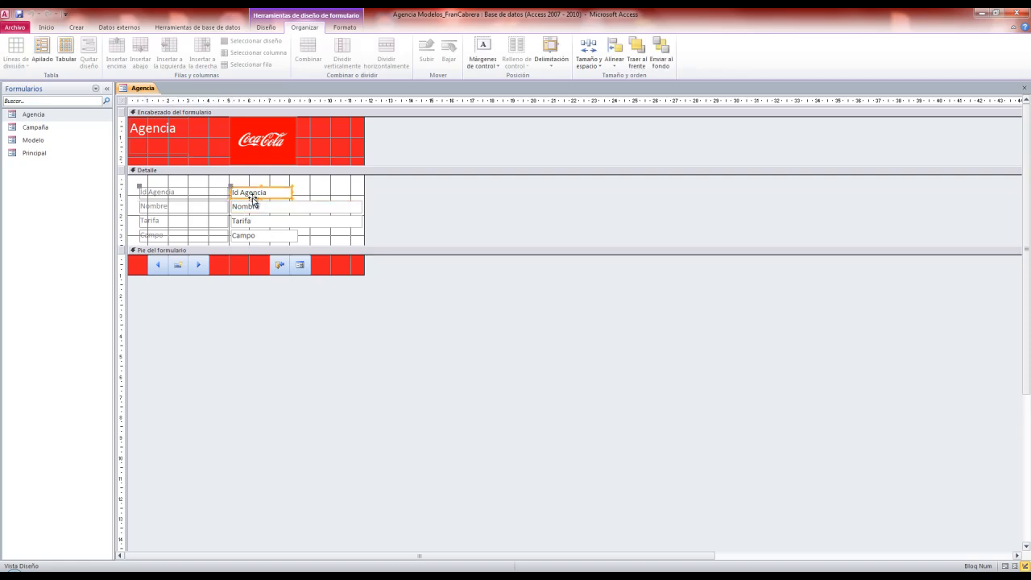
click(203, 220)
click(181, 235)
click(330, 232)
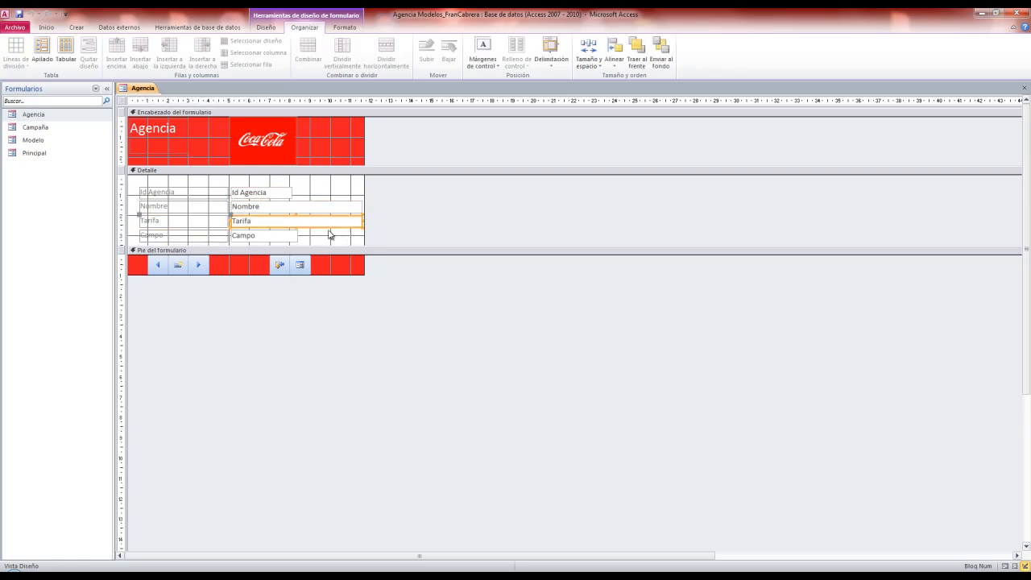
click(329, 239)
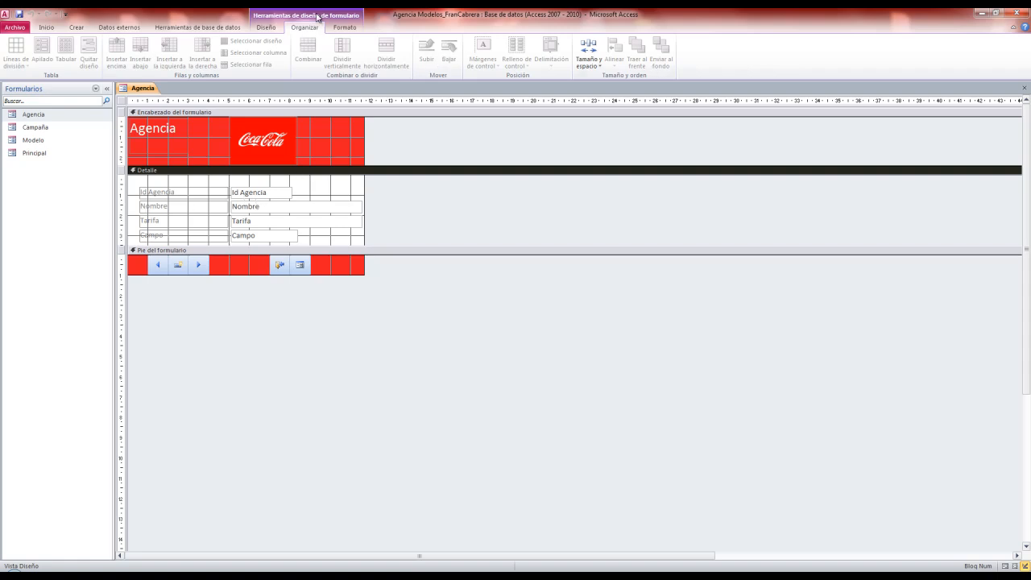
Step: Examine the formatting options for the Agencia header title and the Nombre, Tarifa and Campo labels
click(344, 27)
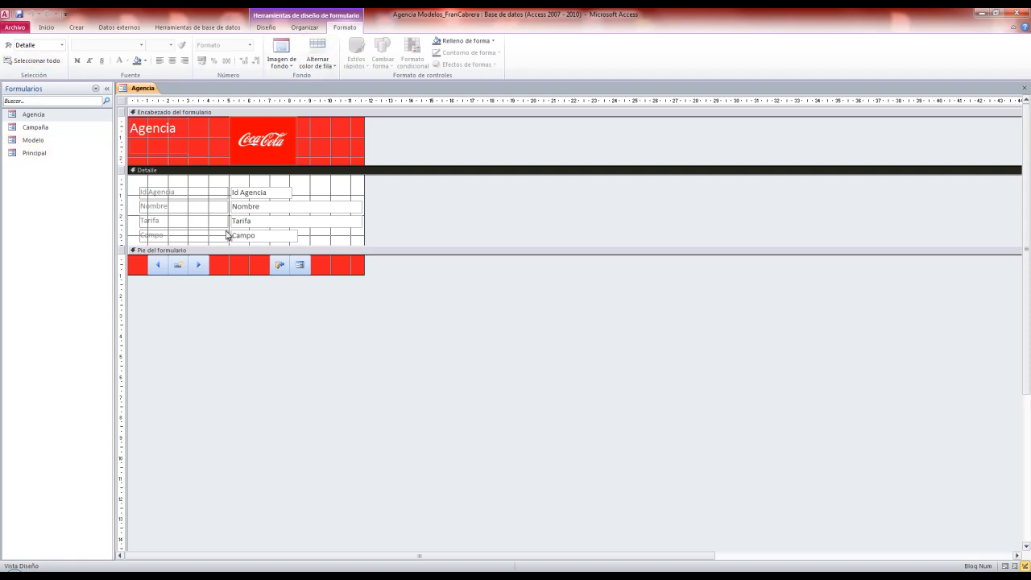
click(185, 151)
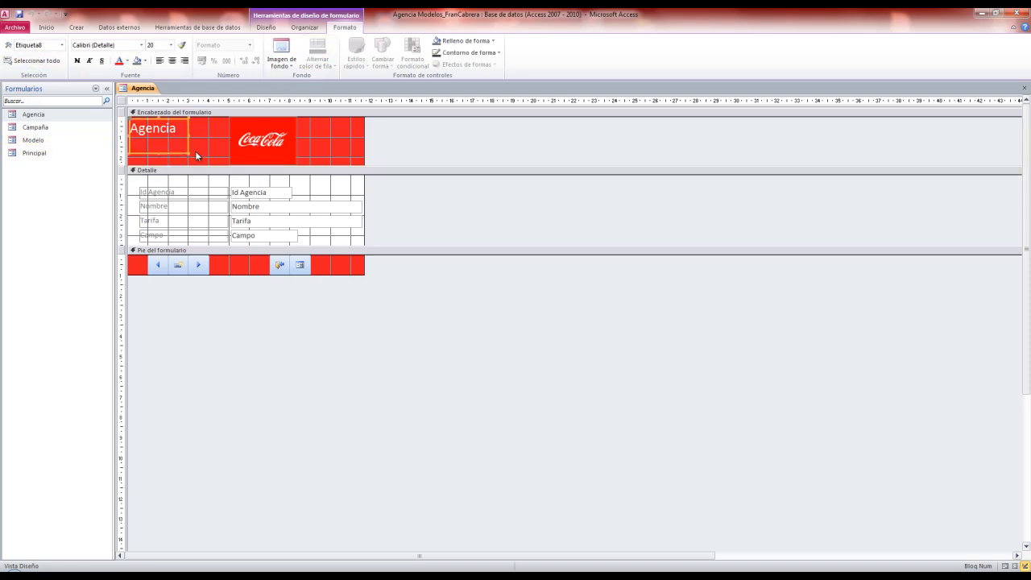
click(176, 203)
click(169, 226)
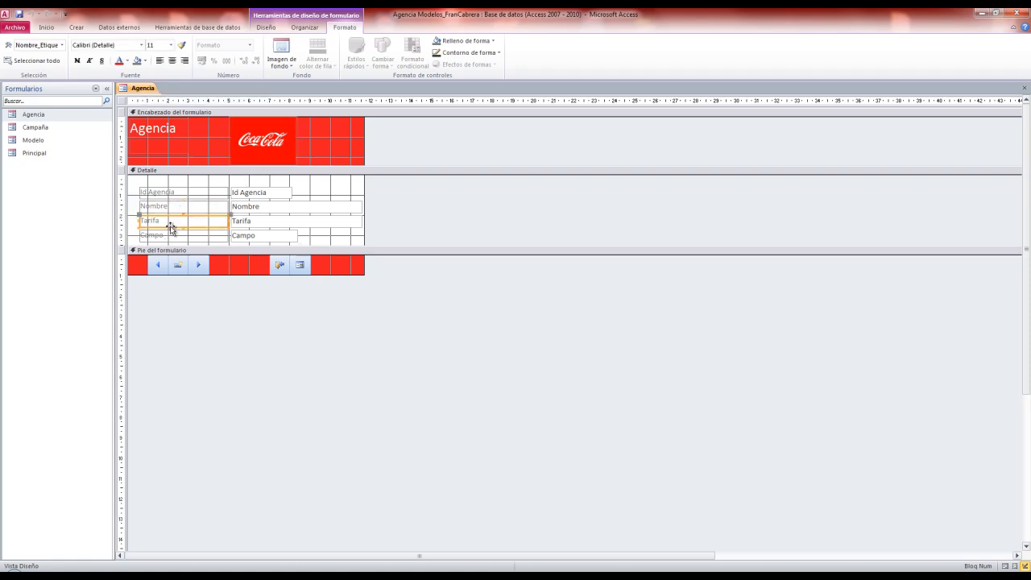
click(175, 234)
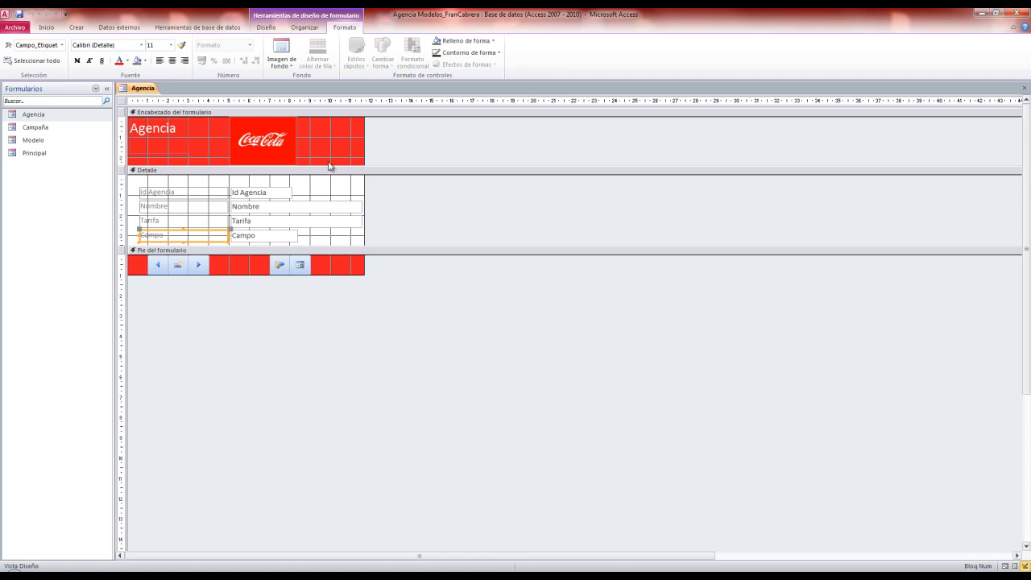
Step: Review the Agencia form's arrangement, formatting and design tools, switch it to Form view and place the cursor in the Nombre field
click(307, 29)
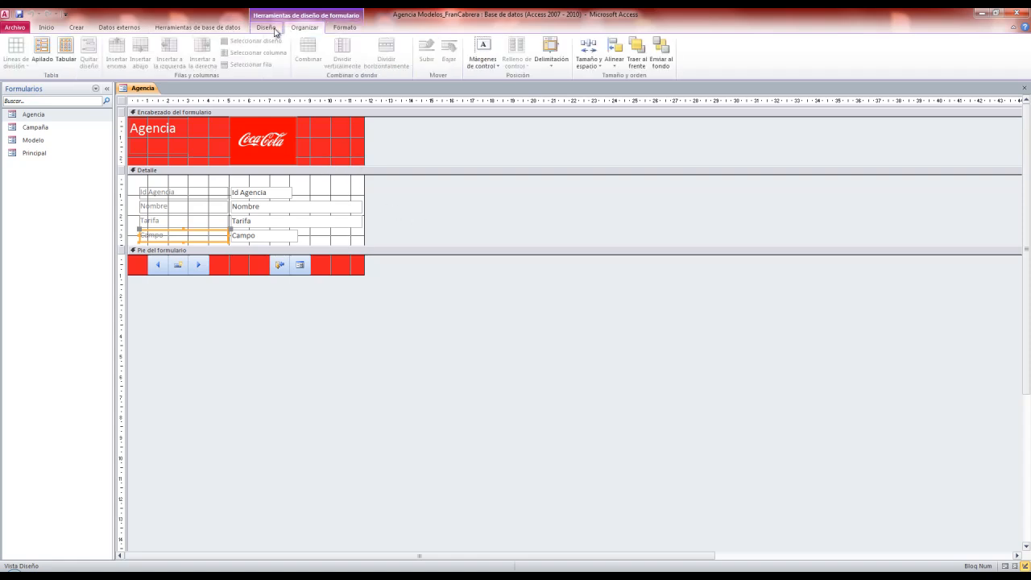
click(274, 31)
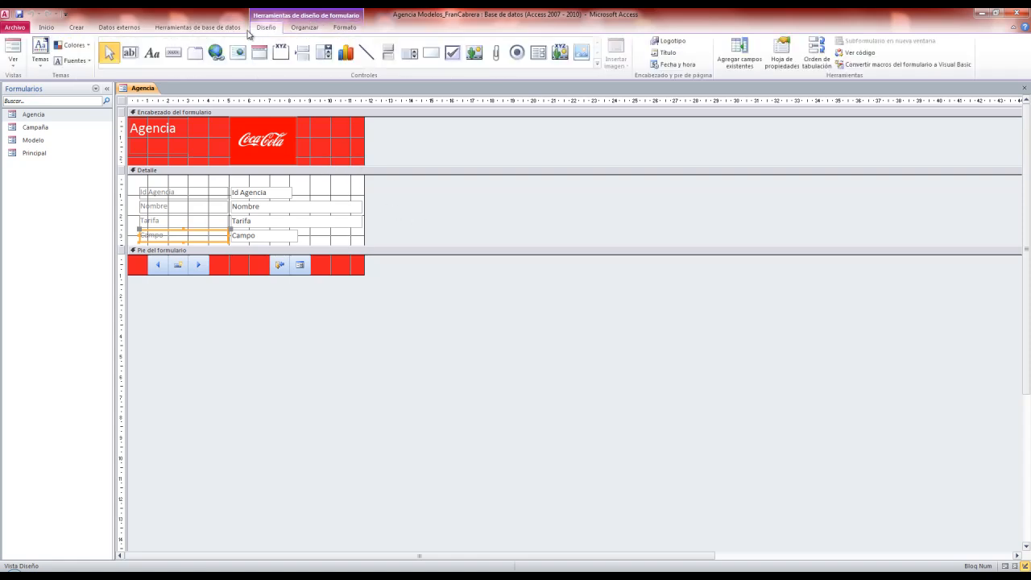
click(342, 30)
click(303, 33)
click(272, 36)
click(13, 60)
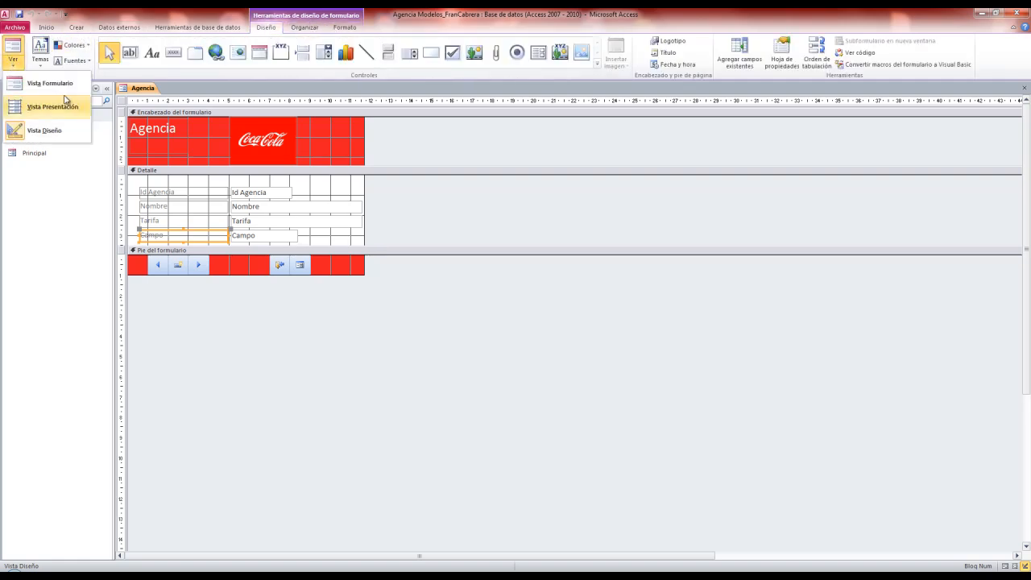
click(53, 83)
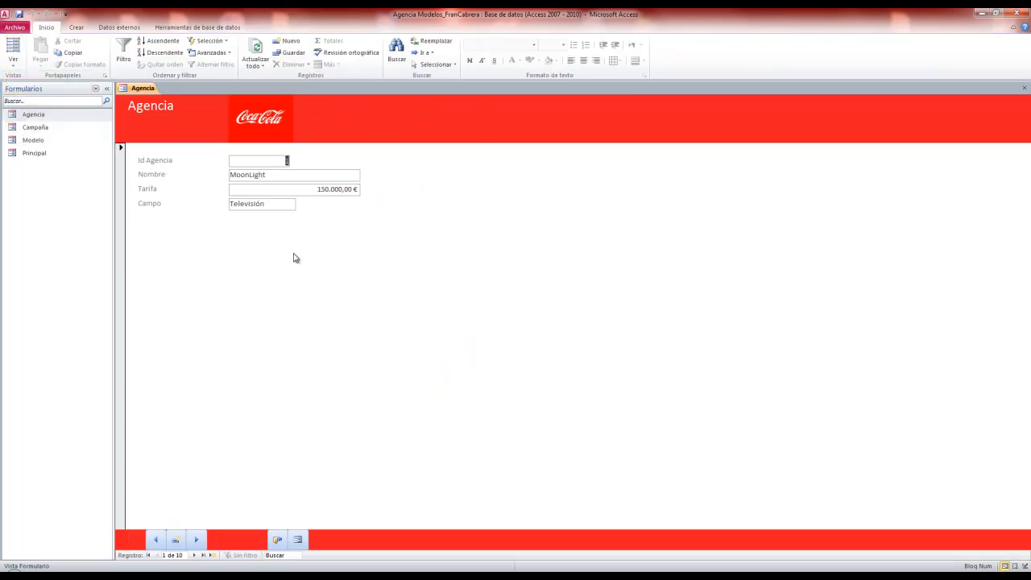
double_click(269, 178)
click(269, 178)
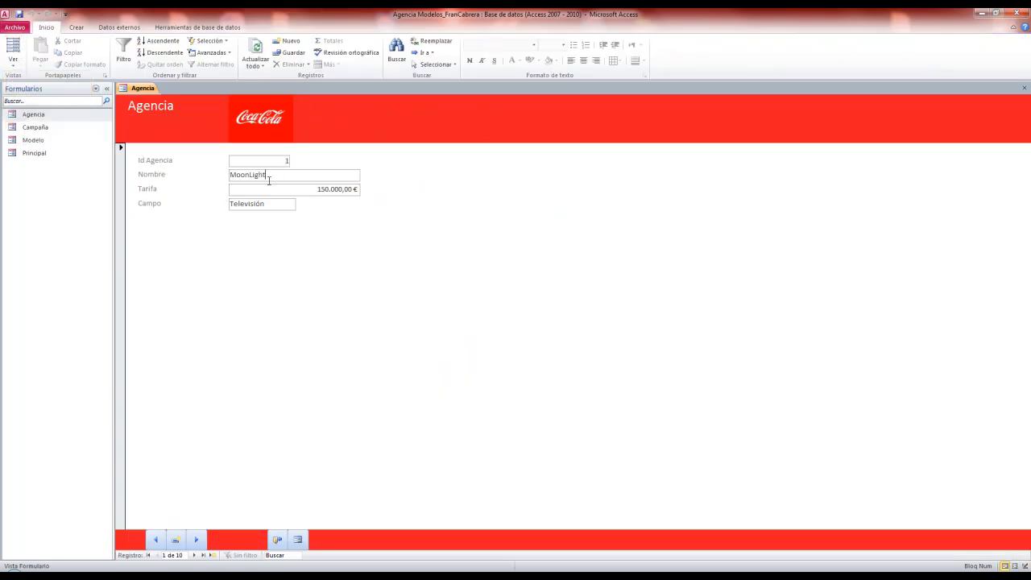
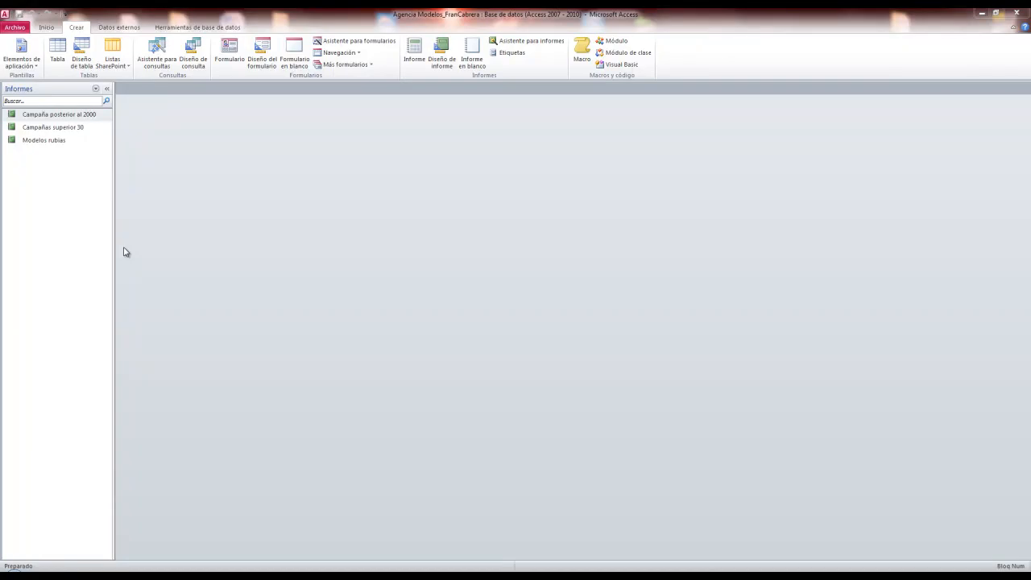
Step: Open the Campaña posterior al 2000 report, examine its date and page number in the footer, and close it
double_click(64, 114)
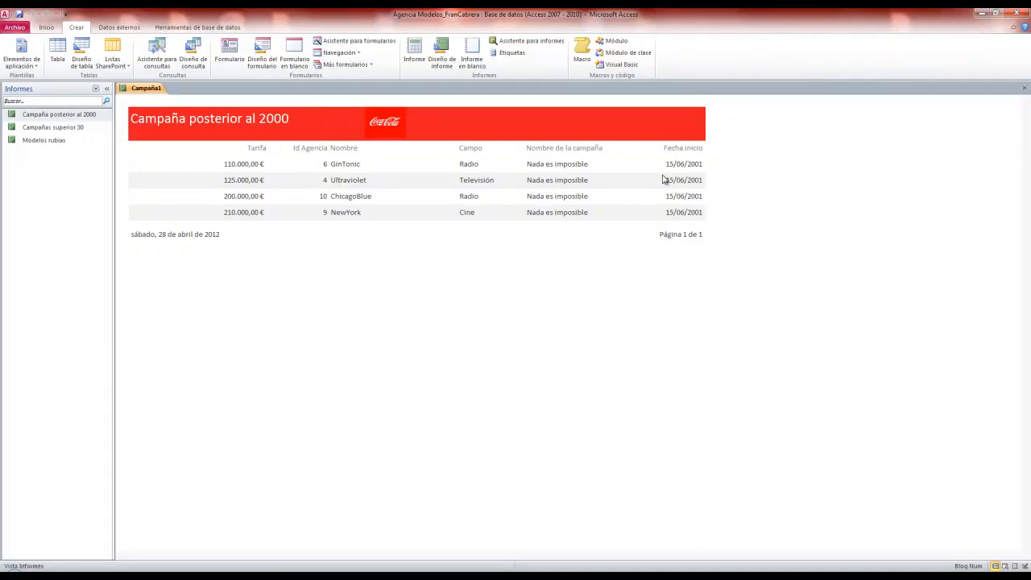
drag(147, 235, 299, 245)
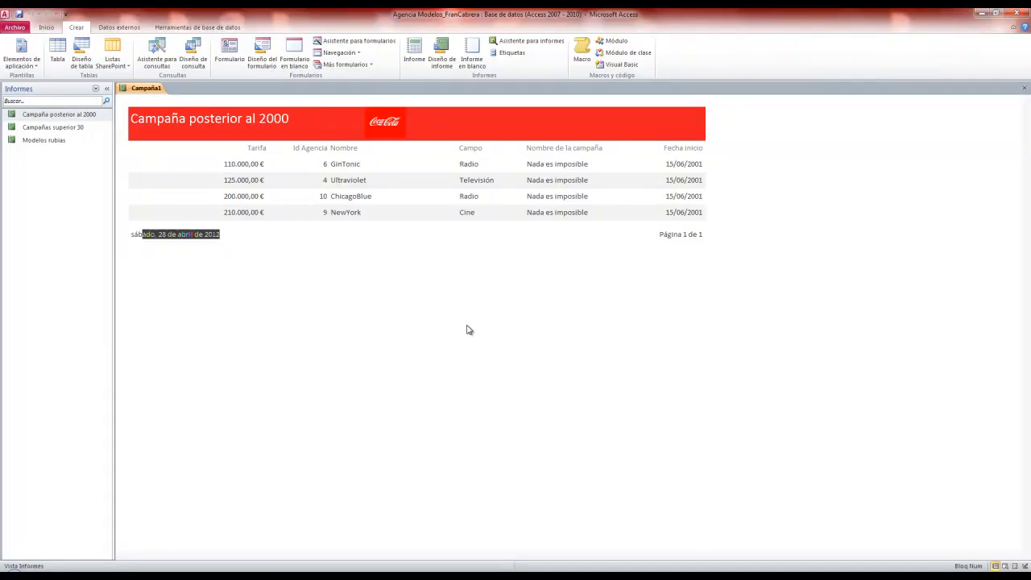
drag(653, 232, 916, 264)
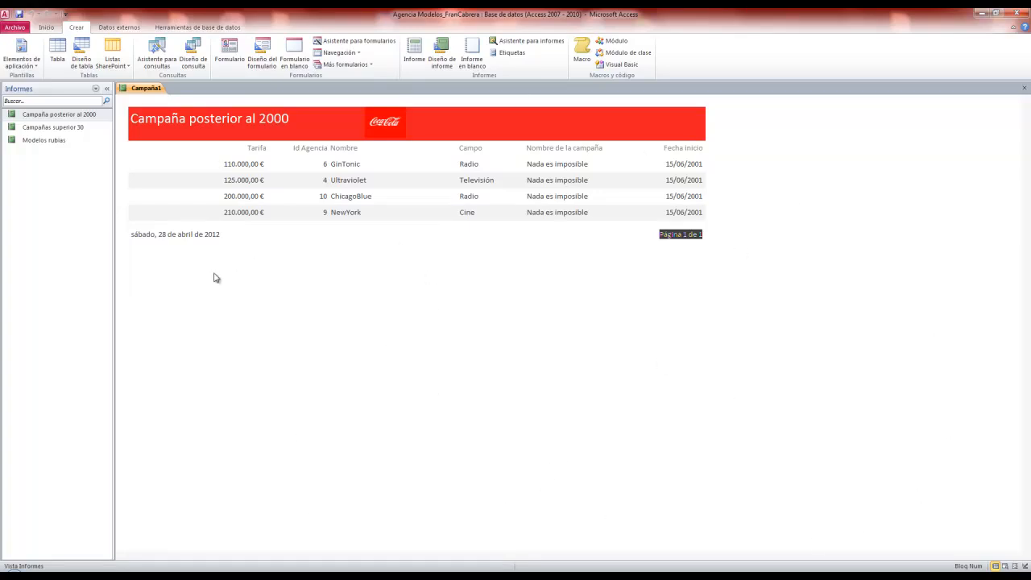
click(1023, 87)
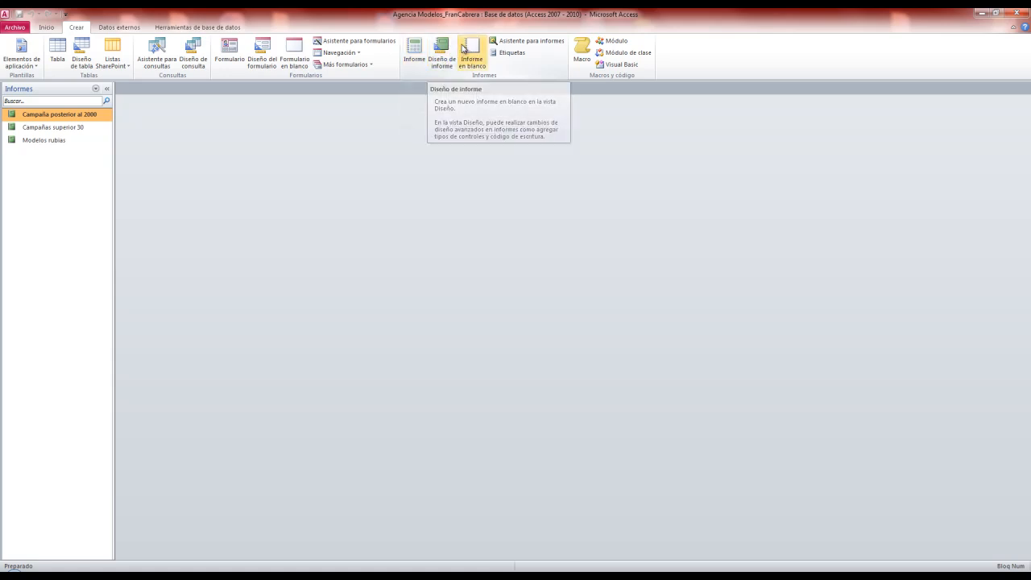
Step: Start the Report Wizard and include all fields from the query Agencias campaña >2000 para informe
click(512, 44)
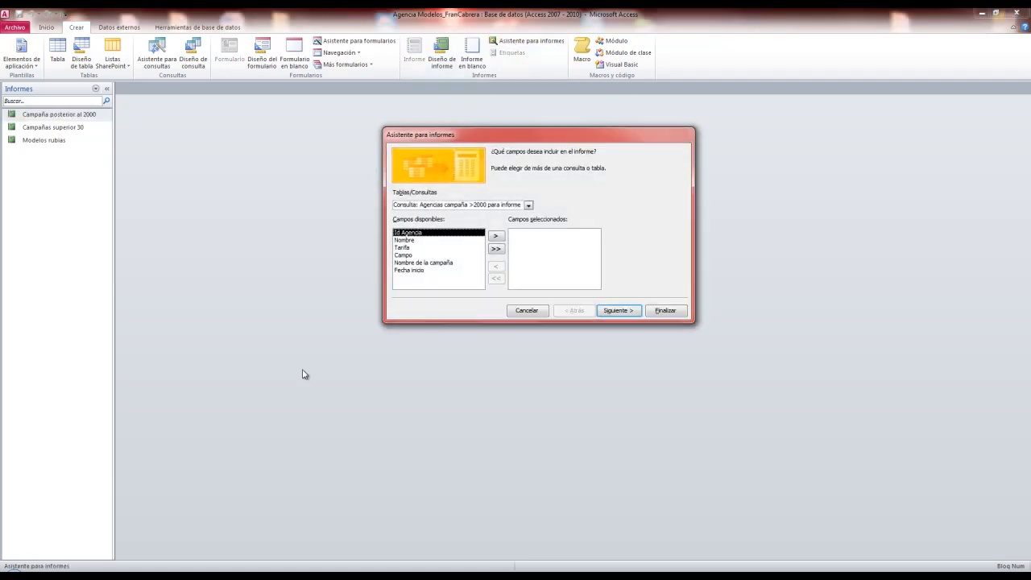
click(528, 205)
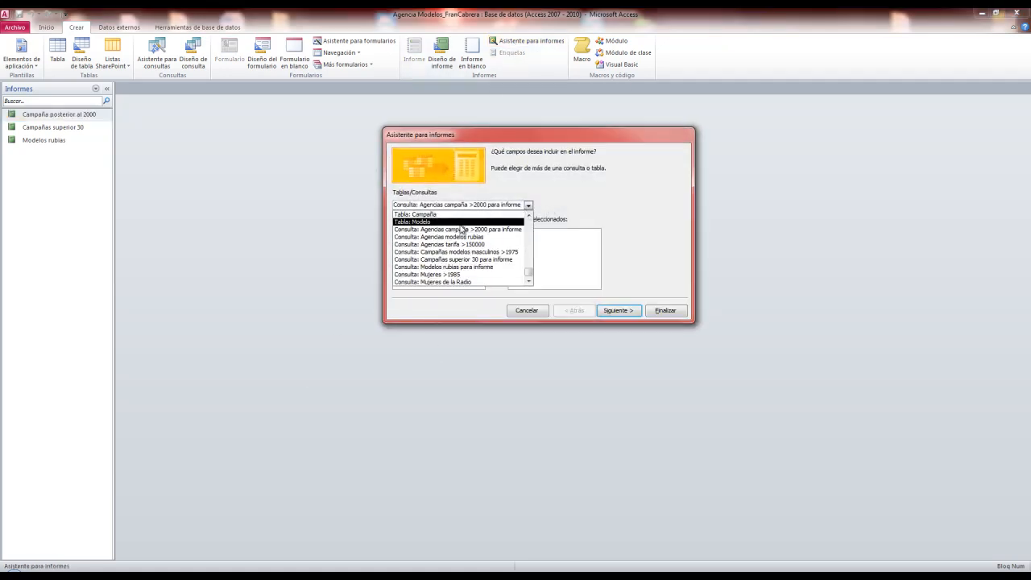
click(606, 195)
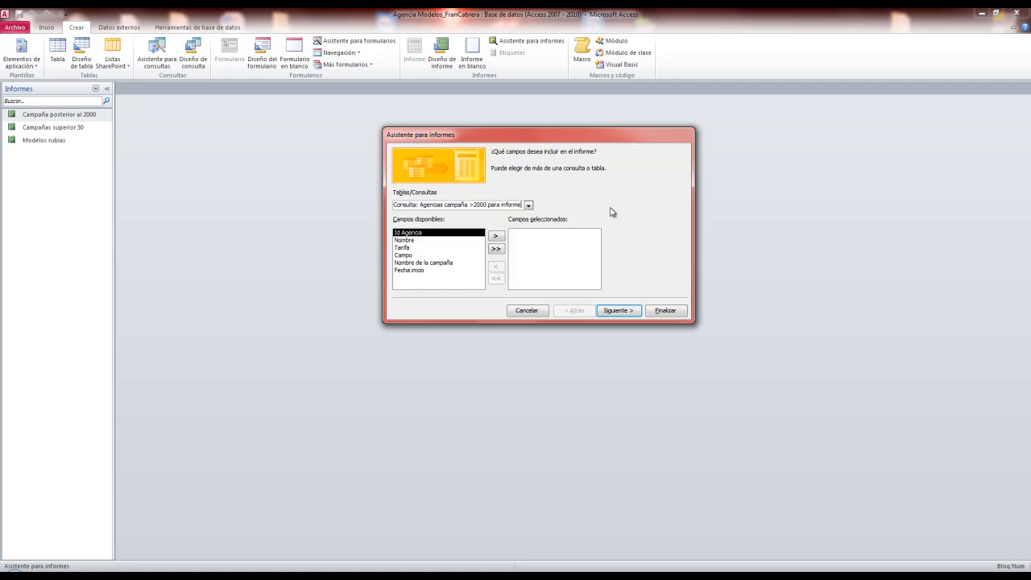
click(496, 248)
click(628, 313)
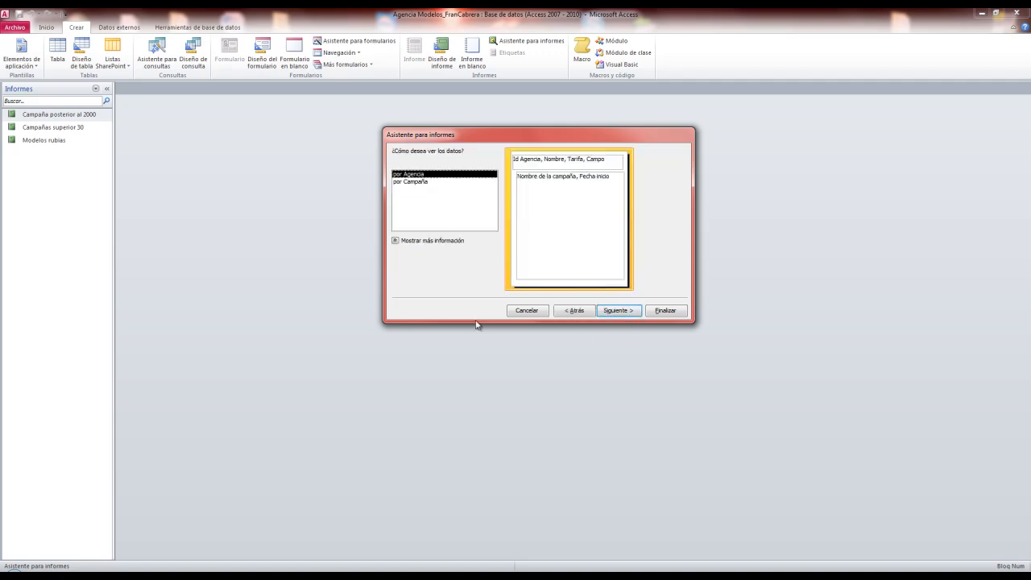
Step: Compare viewing the report data by Agencia and by Campaña, and continue with por Agencia
click(408, 182)
click(414, 174)
click(417, 182)
click(419, 174)
click(619, 310)
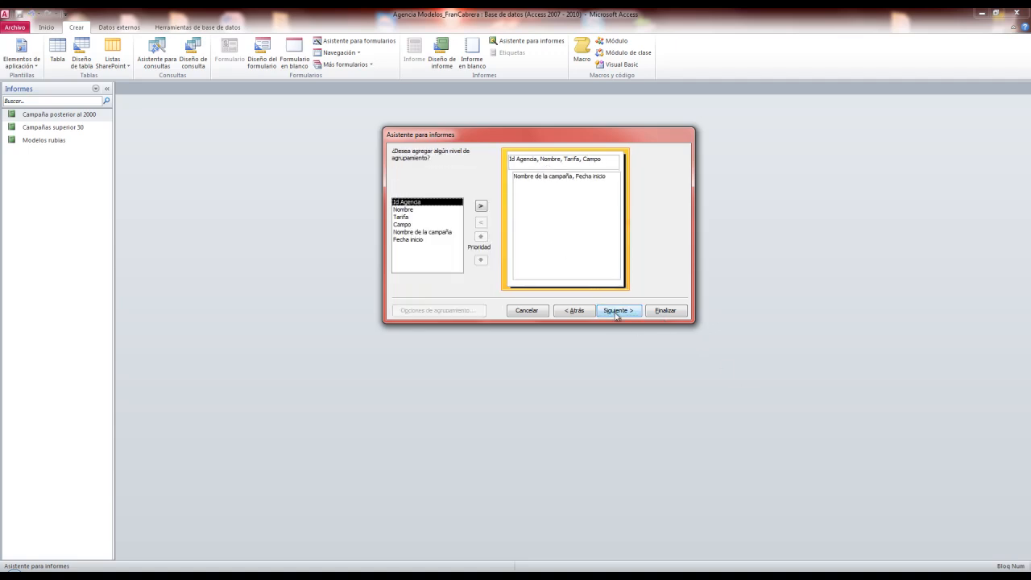
Step: Try Campo as the report's grouping level and remove it again
click(418, 218)
click(417, 224)
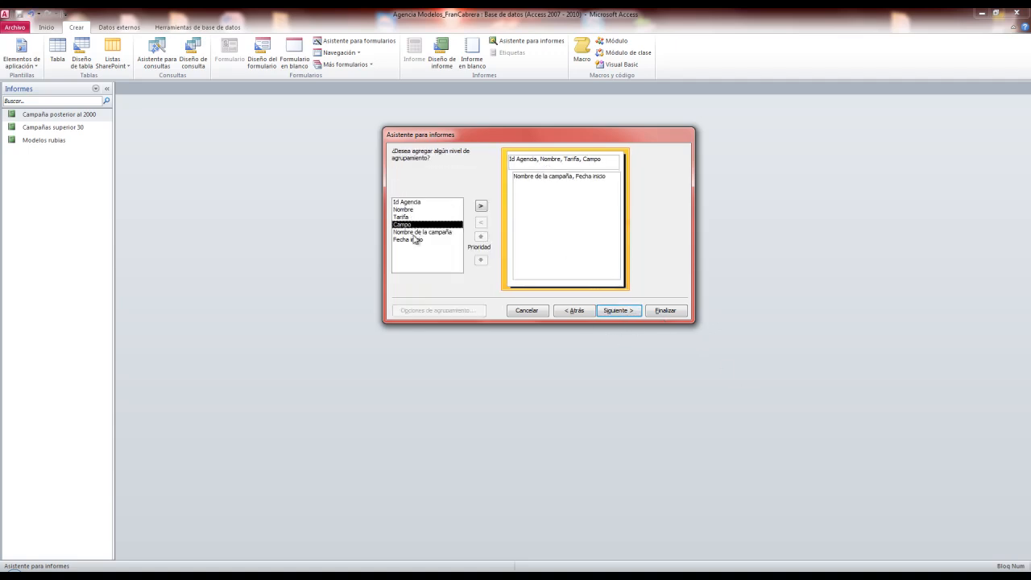
click(413, 240)
click(417, 225)
click(481, 206)
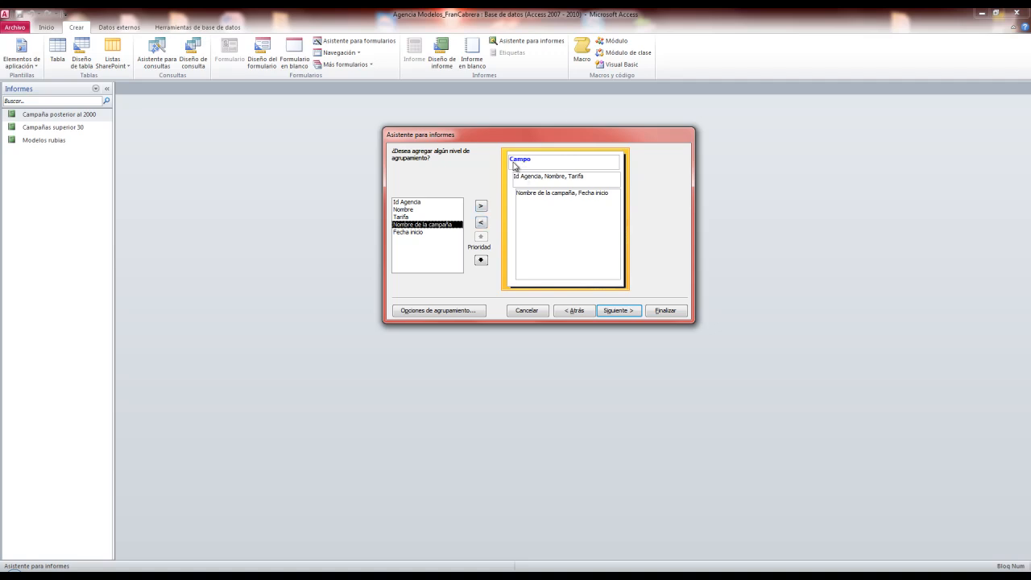
click(483, 226)
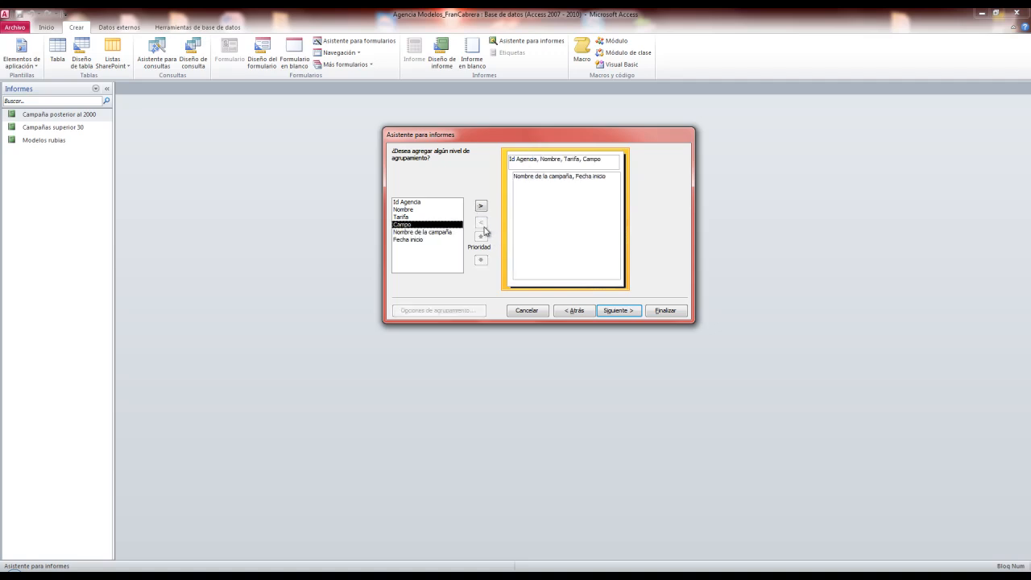
Step: Group the report by Nombre, look over the sort field choices and continue without a sort order
click(427, 210)
click(481, 206)
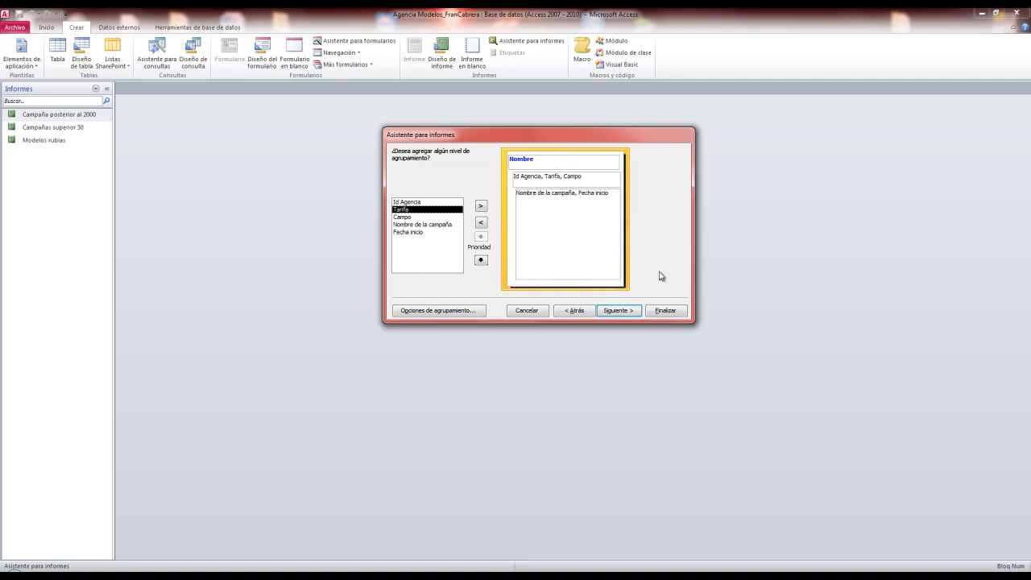
click(617, 317)
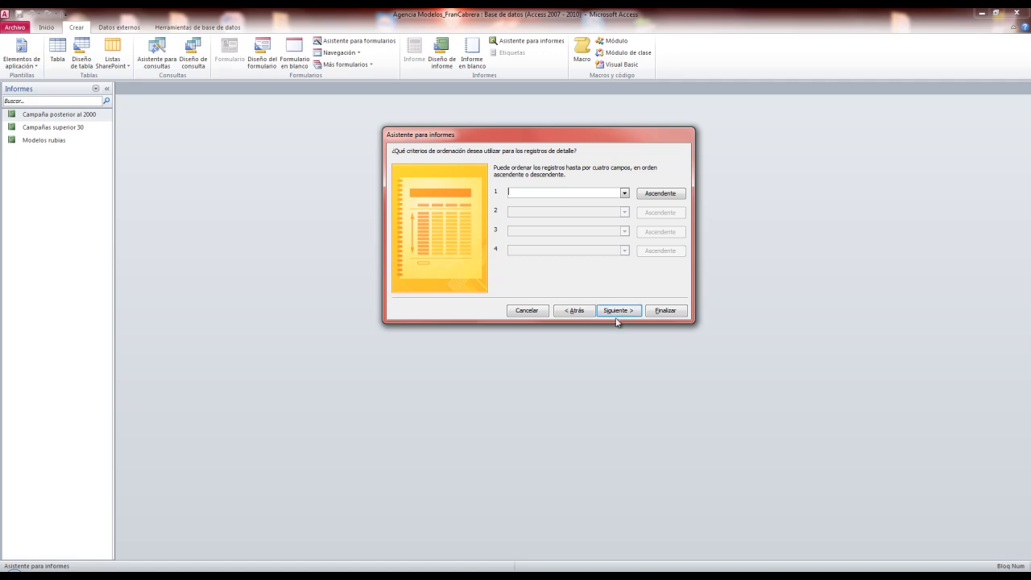
click(624, 194)
click(624, 192)
click(609, 313)
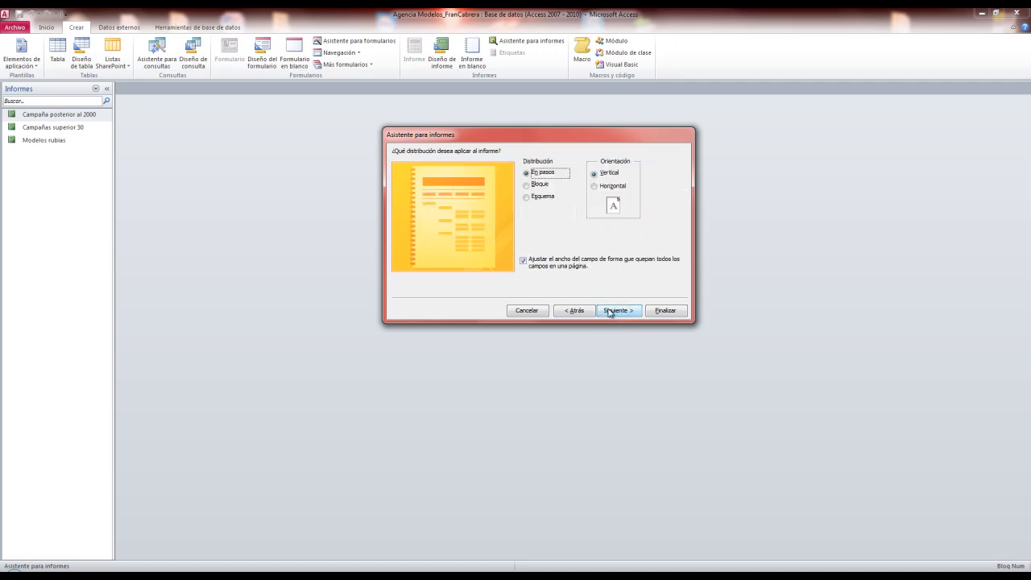
Step: Compare the wizard's Bloque, Esquema and En pasos layouts and its page orientations, and cancel the Report Wizard
click(617, 174)
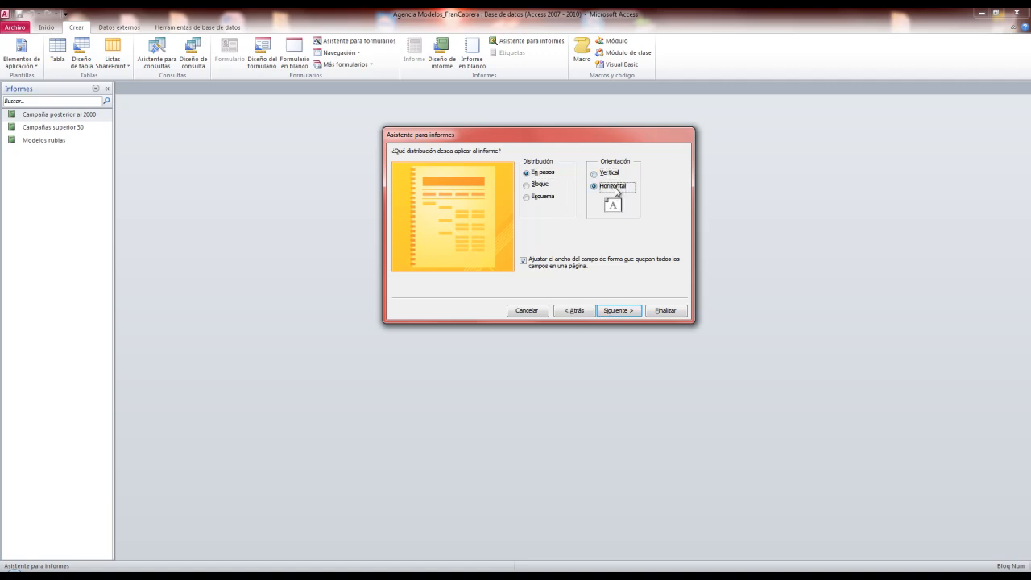
click(540, 184)
click(541, 197)
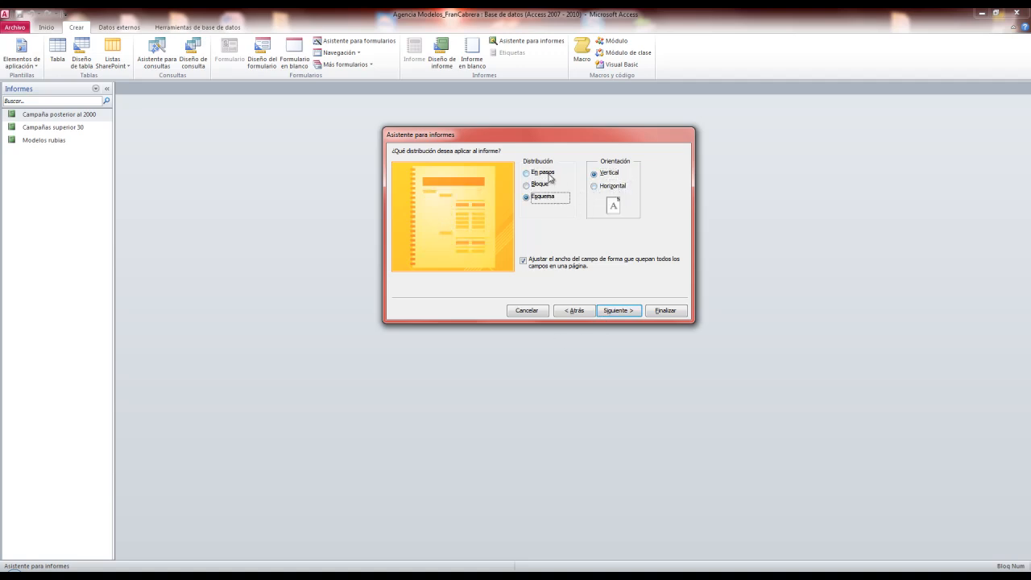
click(544, 172)
click(538, 310)
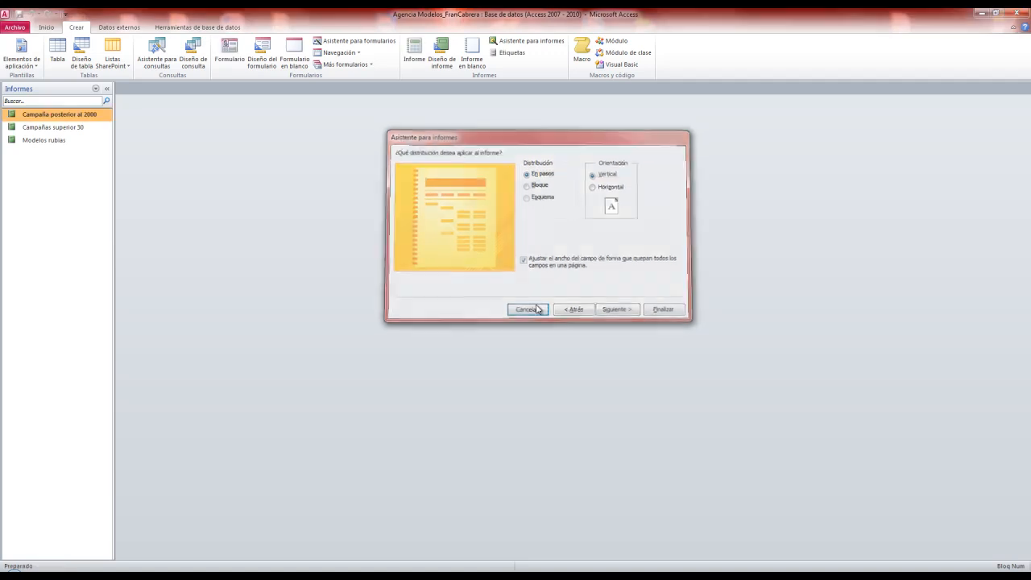
Step: Open the Campaña posterior al 2000 report in Design view and examine its page setup, arrangement and design tools
double_click(48, 115)
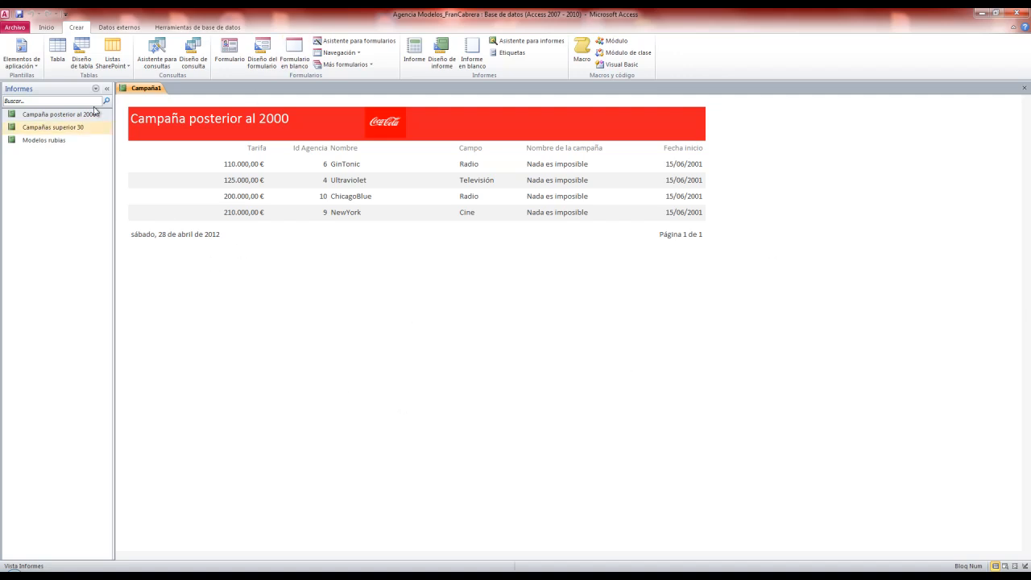
click(45, 28)
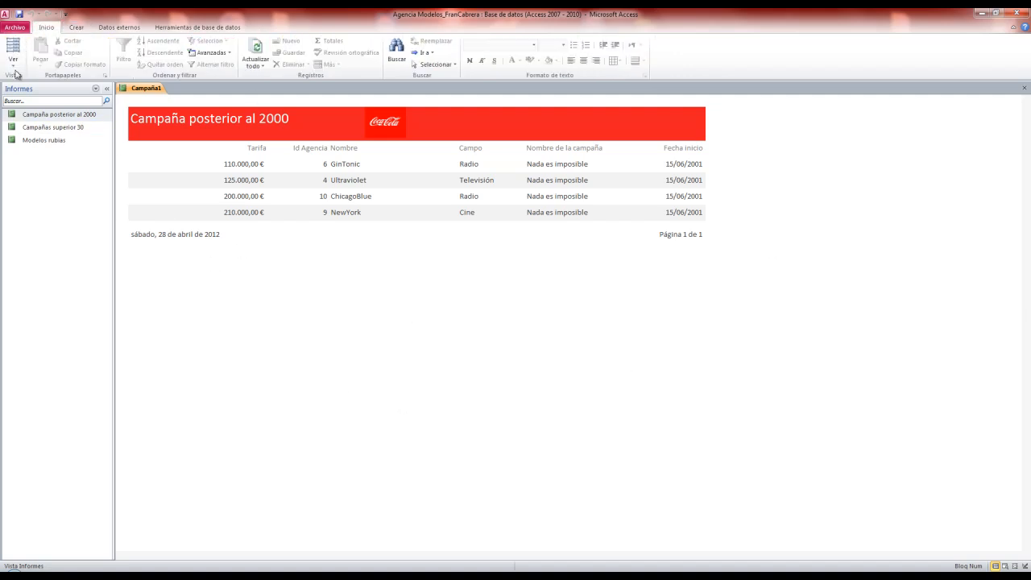
click(14, 63)
click(36, 150)
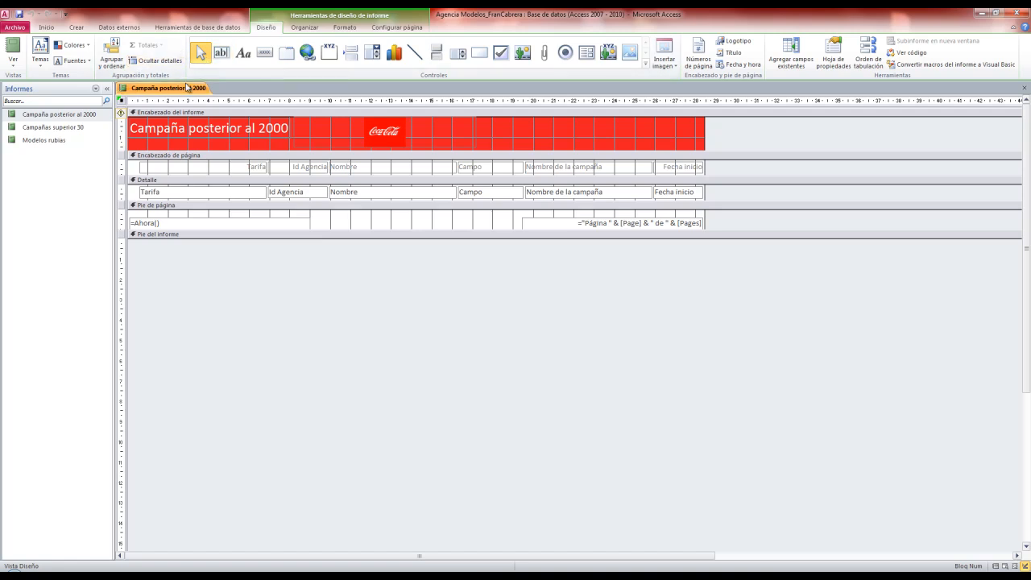
click(382, 28)
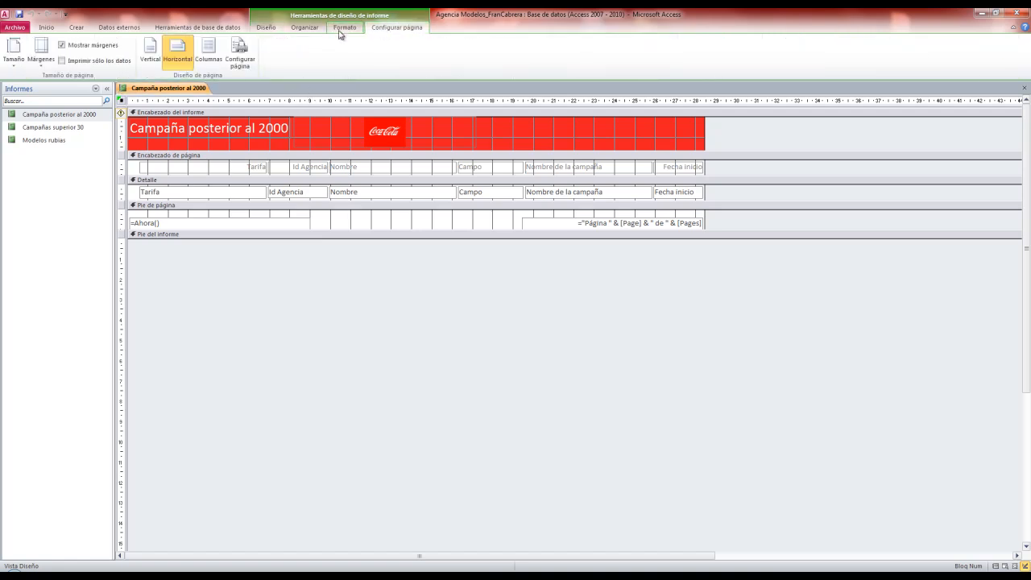
click(291, 28)
click(267, 28)
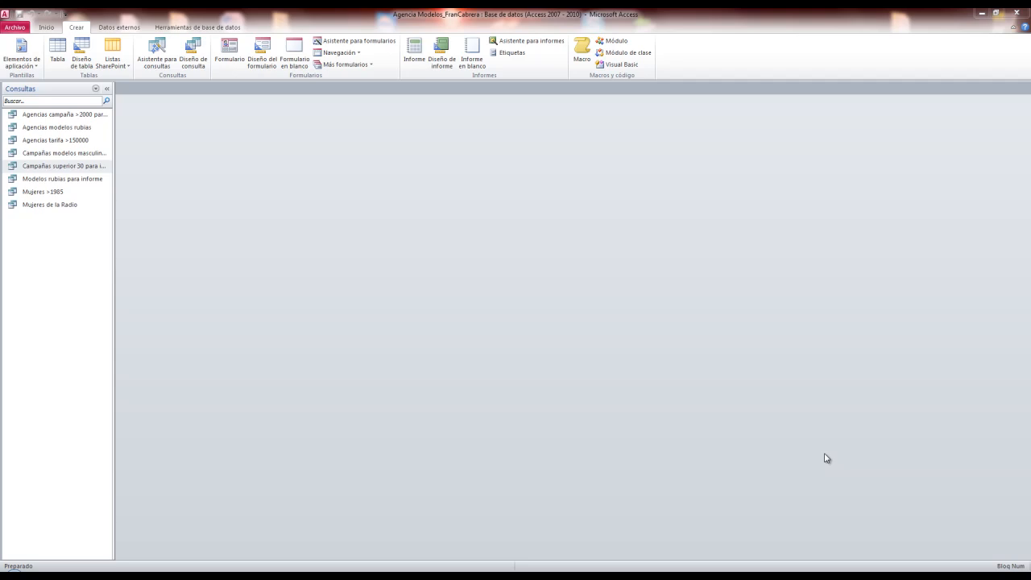
Step: Open the database's relationships diagram
click(46, 28)
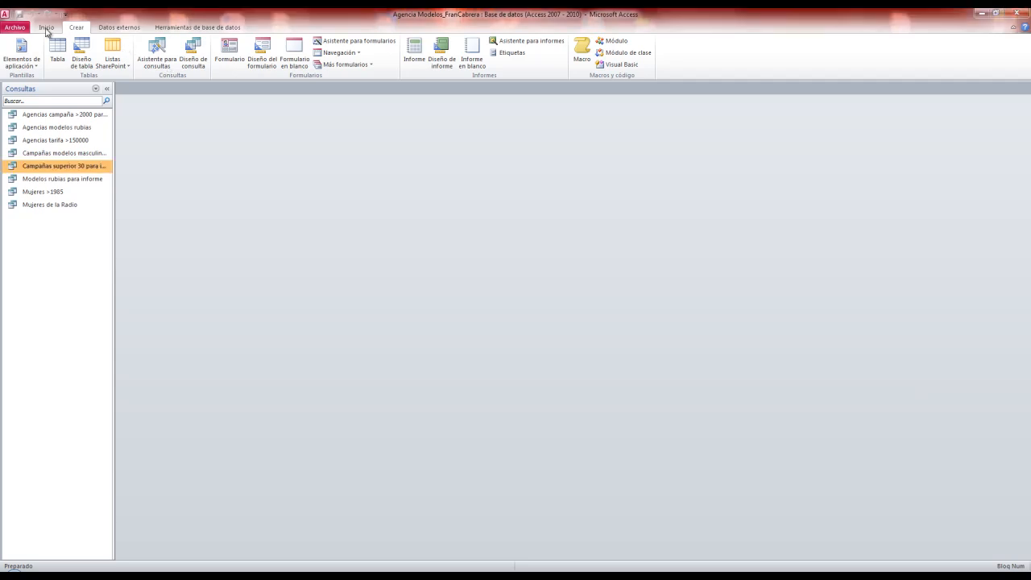
click(55, 30)
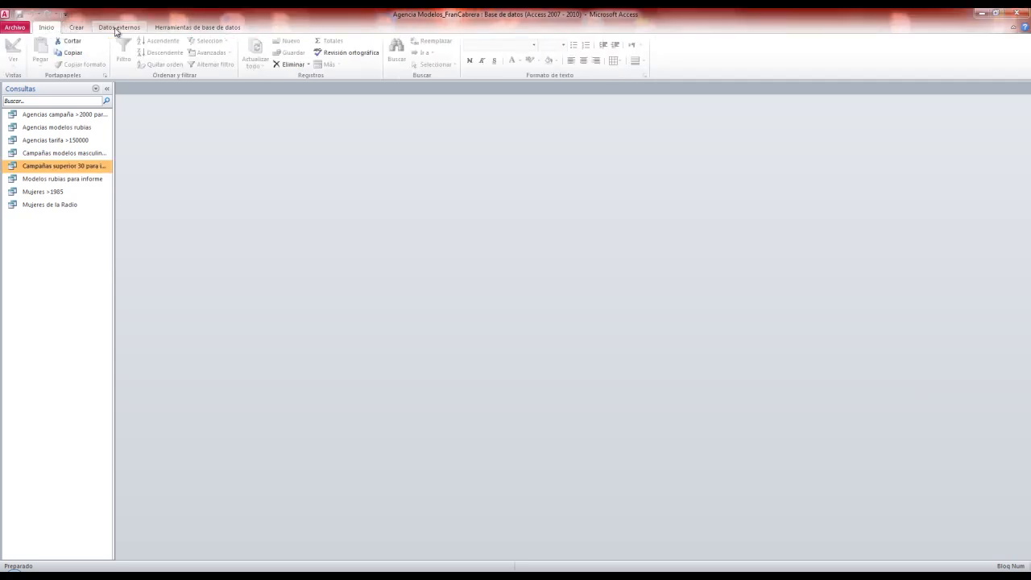
click(80, 30)
click(194, 30)
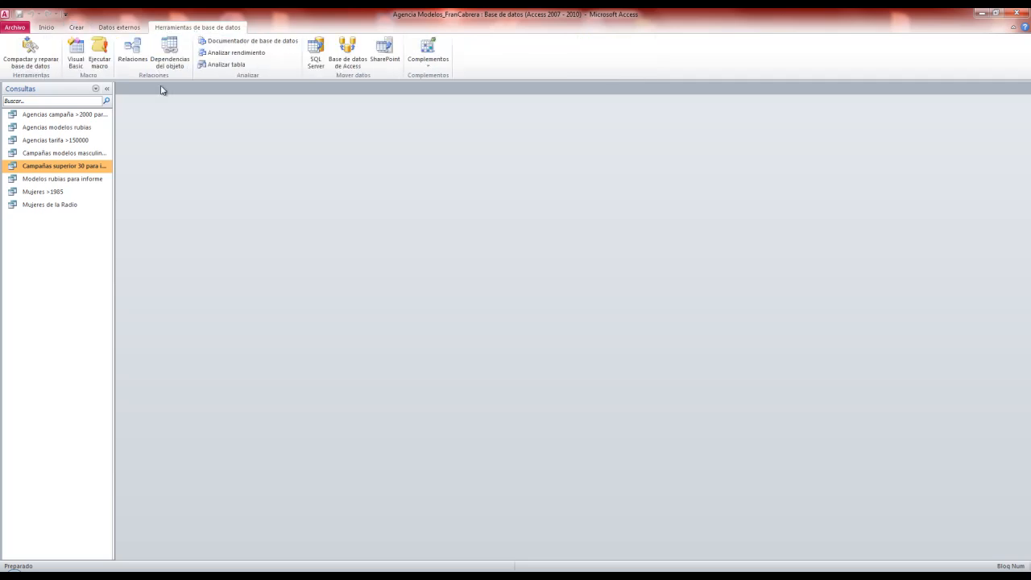
click(135, 71)
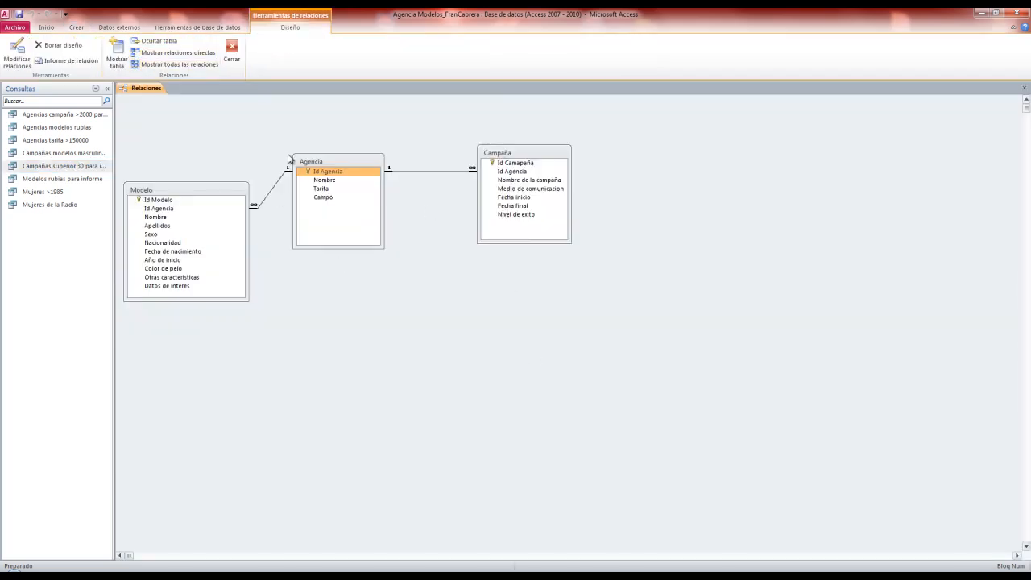
Step: Reposition the Agencia, Campaña and Modelo tables in the relationships diagram and select the link between Modelo and Agencia
drag(309, 161, 328, 191)
drag(520, 154, 531, 165)
drag(226, 186, 241, 177)
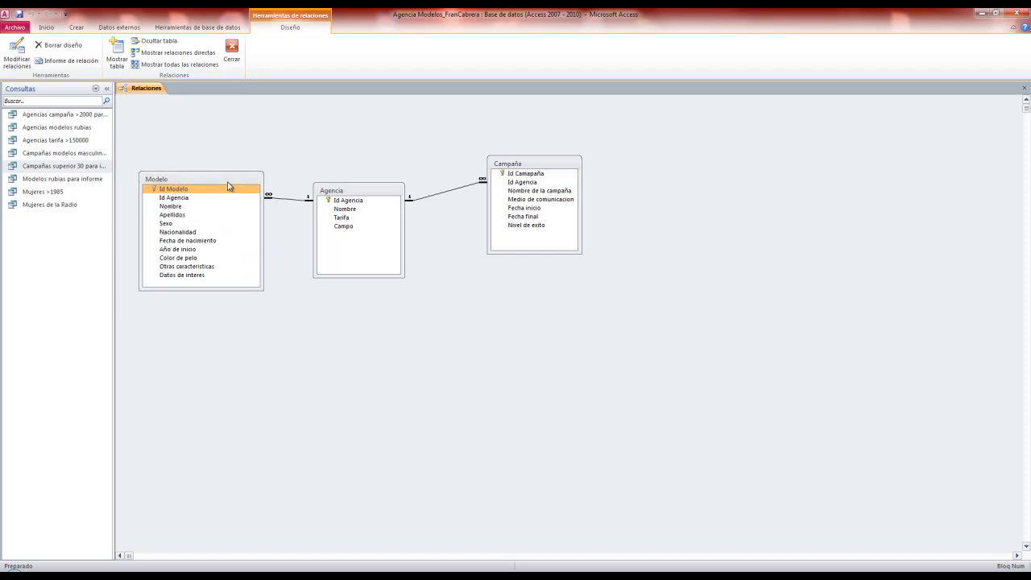
click(293, 201)
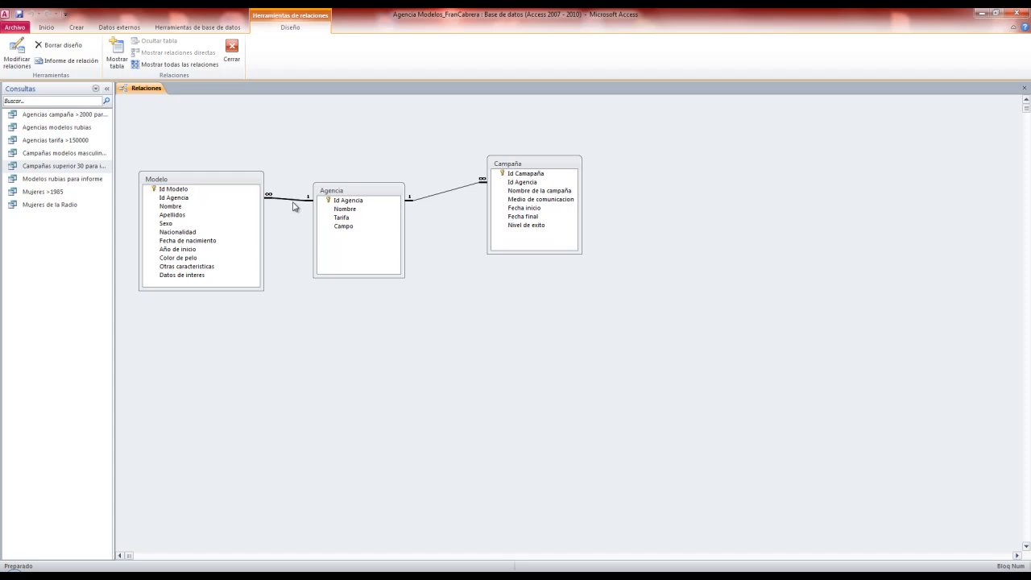
Step: Review the referential integrity settings of the Modelo–Agencia relationship and close them without changes
double_click(292, 202)
double_click(295, 200)
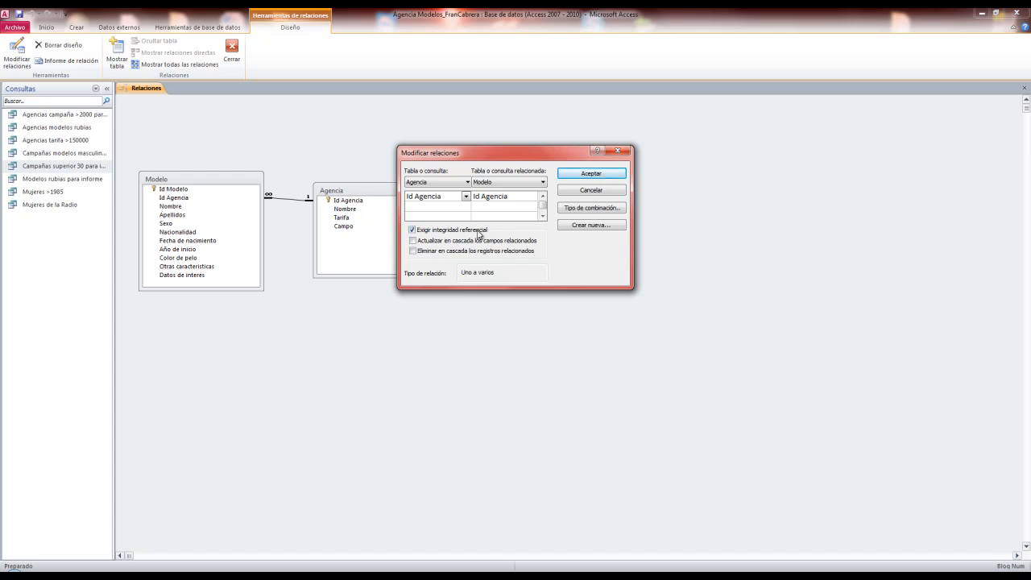
click(619, 155)
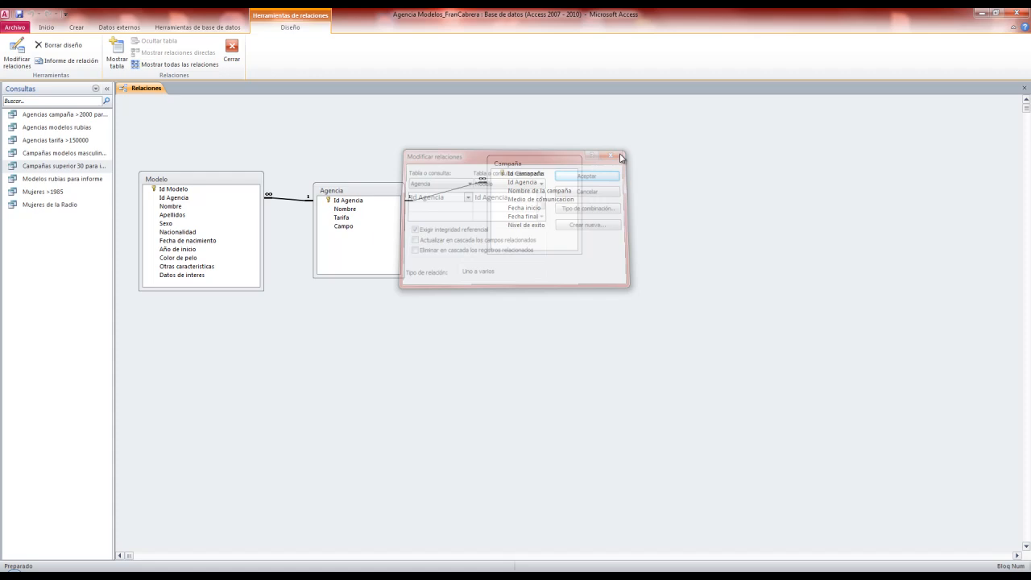
Step: Compare the primary key and Id Agencia fields that link the Modelo, Agencia and Campaña tables in the relationships diagram
click(357, 203)
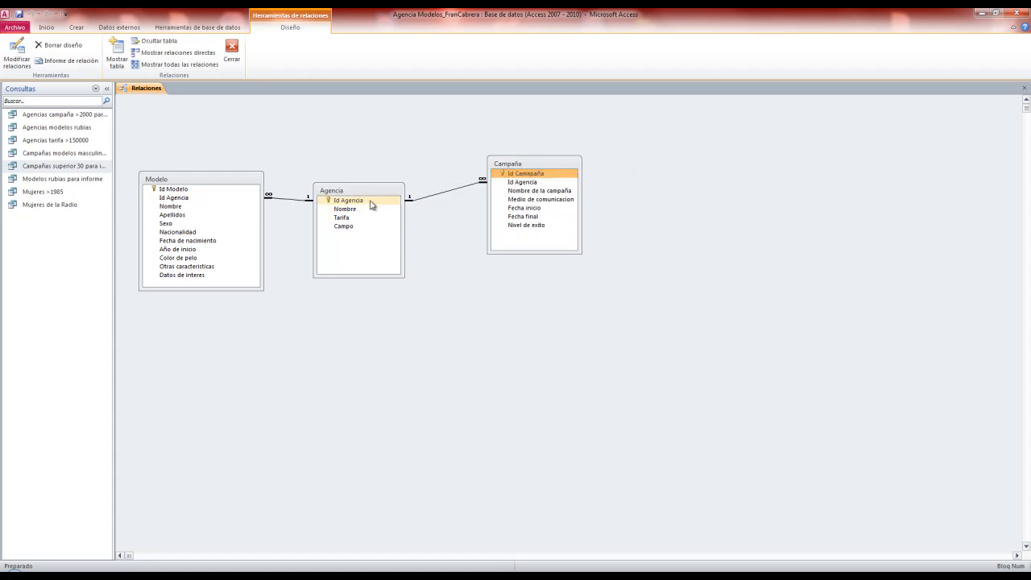
click(179, 190)
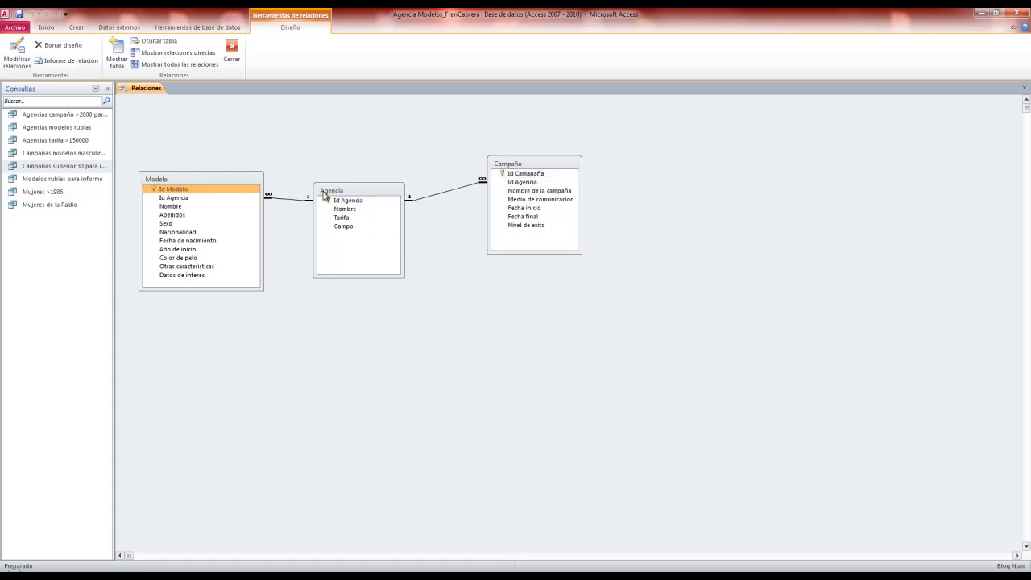
click(331, 199)
drag(316, 200, 306, 206)
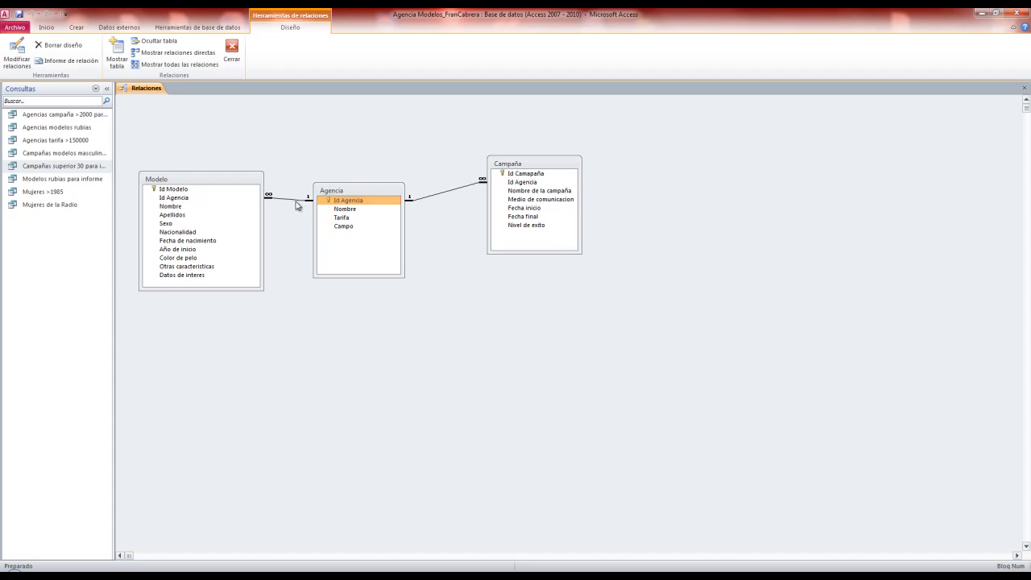
click(294, 200)
click(210, 198)
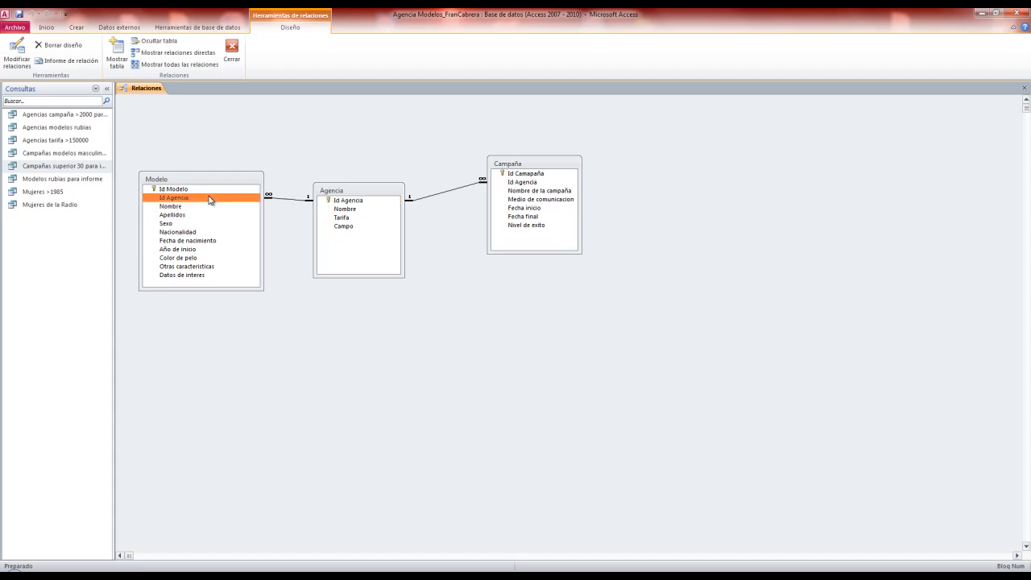
click(506, 176)
click(509, 182)
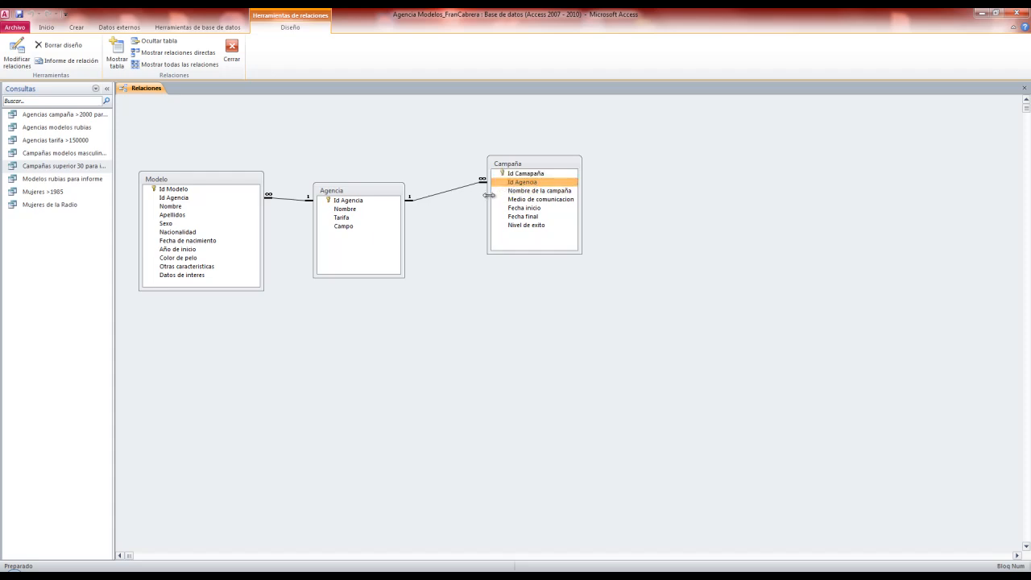
Step: Shift the Agencia table slightly lower in the diagram and try to relate its Nombre field to the Modelo table
click(371, 190)
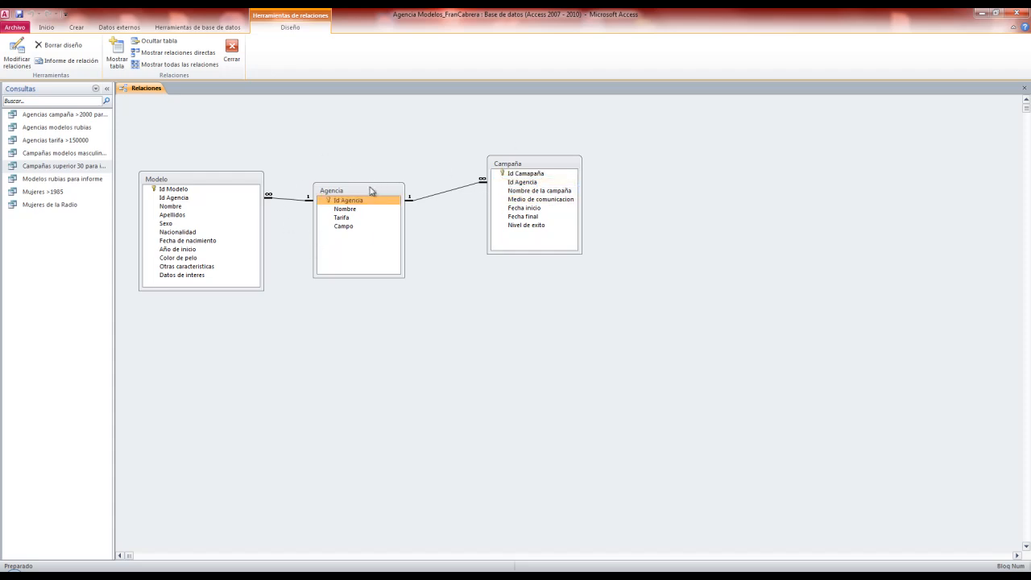
mouse_move(371, 190)
mouse_down()
mouse_move(415, 199)
mouse_move(381, 208)
mouse_up()
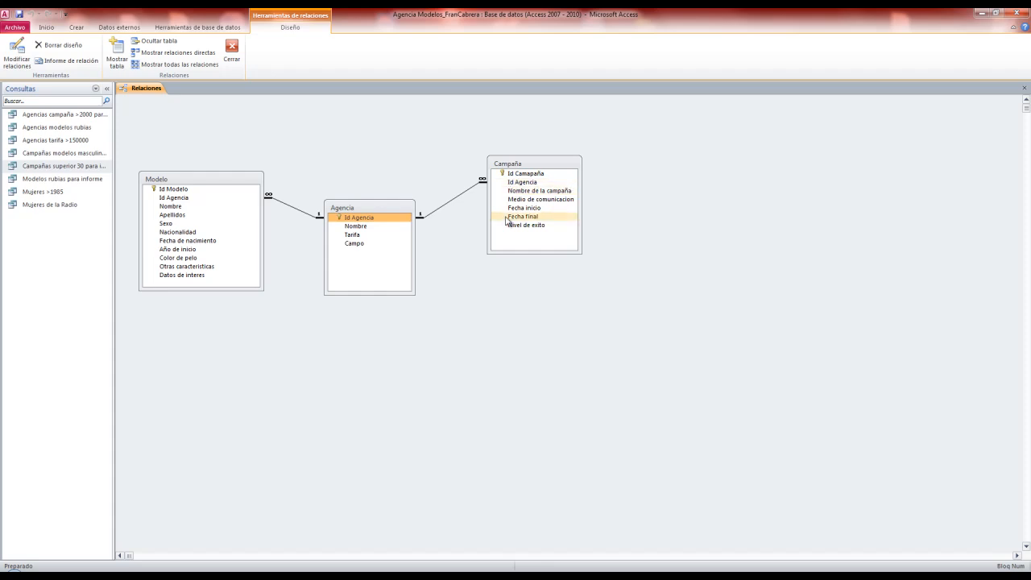
click(522, 183)
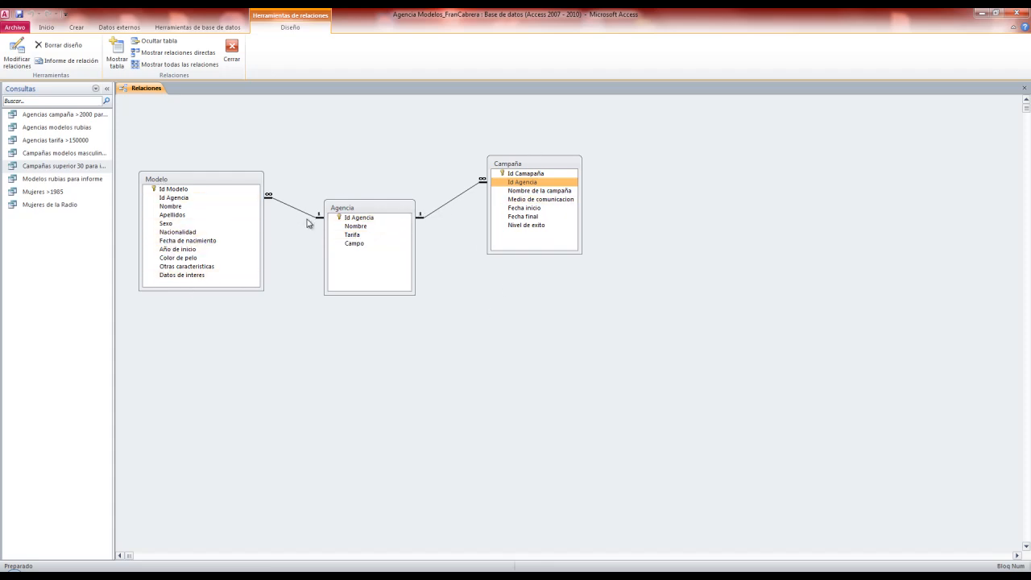
drag(368, 230, 219, 226)
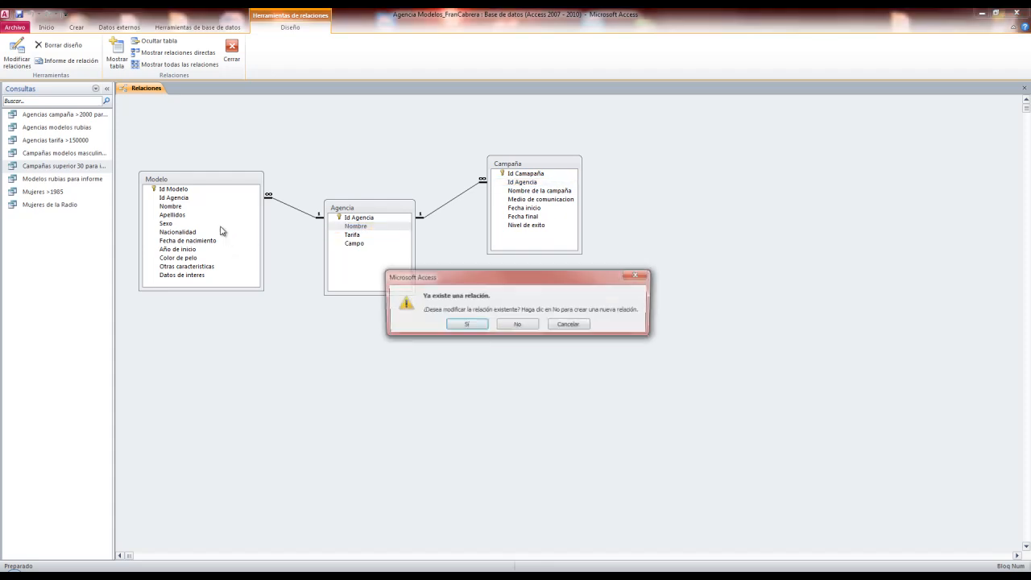
click(568, 324)
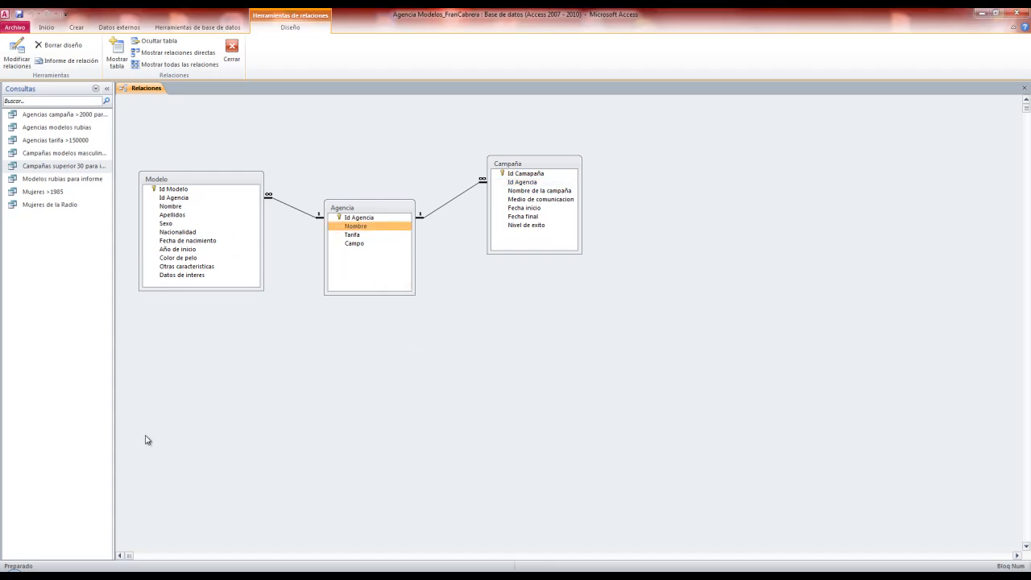
Step: Examine the join type options of the Modelo–Agencia relationship and leave its settings without changes
click(282, 203)
double_click(283, 205)
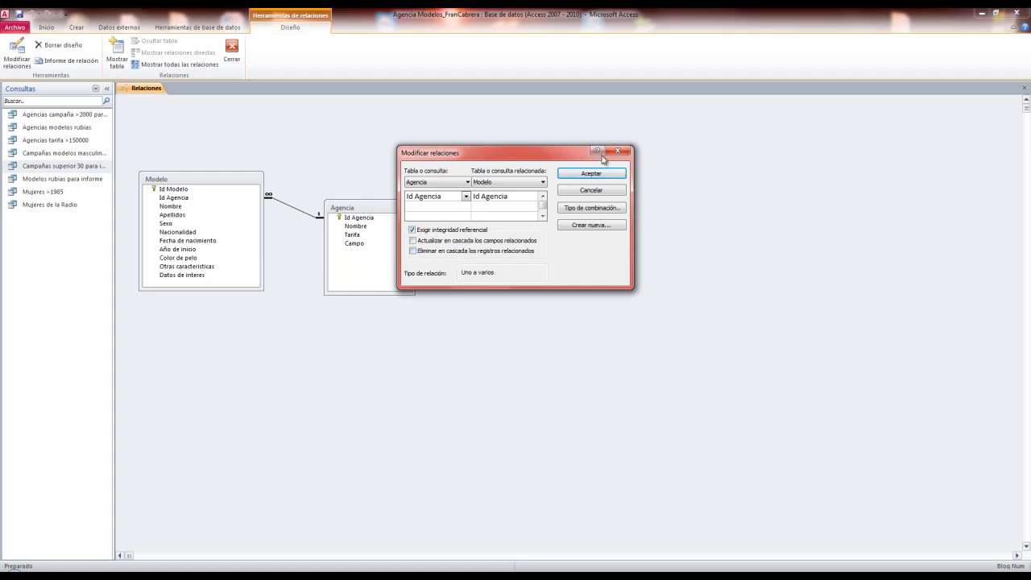
click(573, 208)
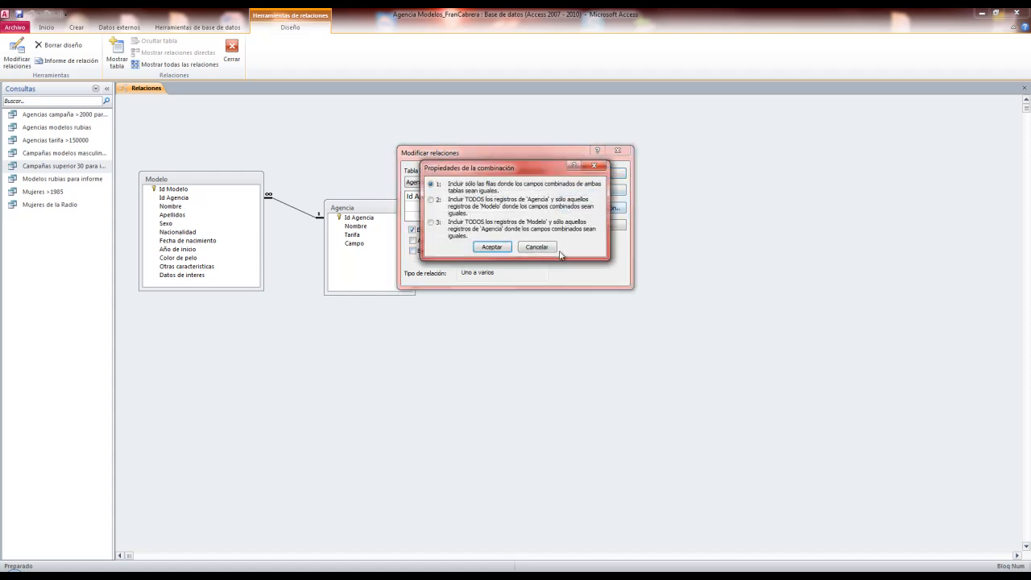
click(553, 249)
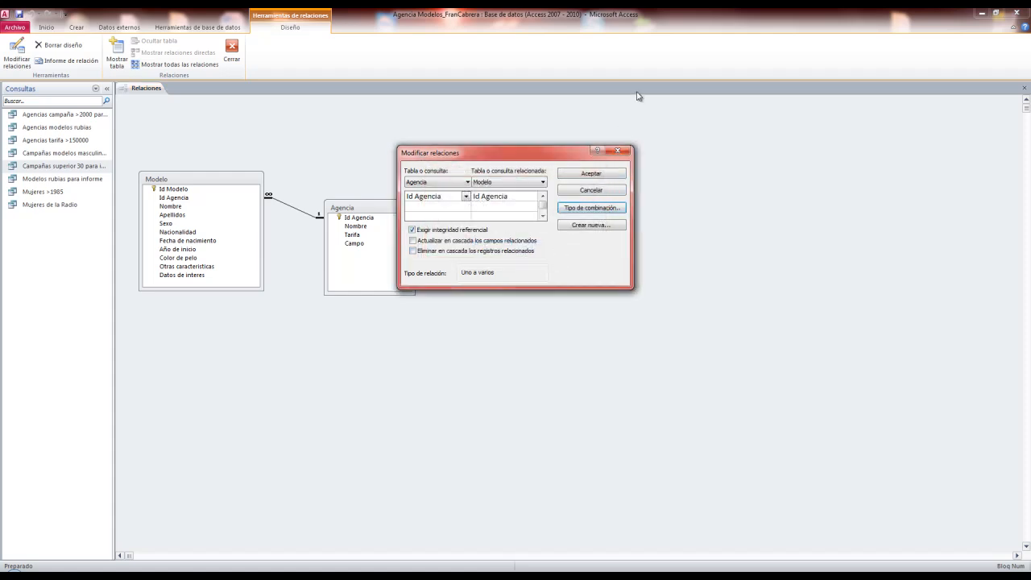
click(618, 153)
Step: Close the relationships diagram without saving its layout changes
click(1024, 88)
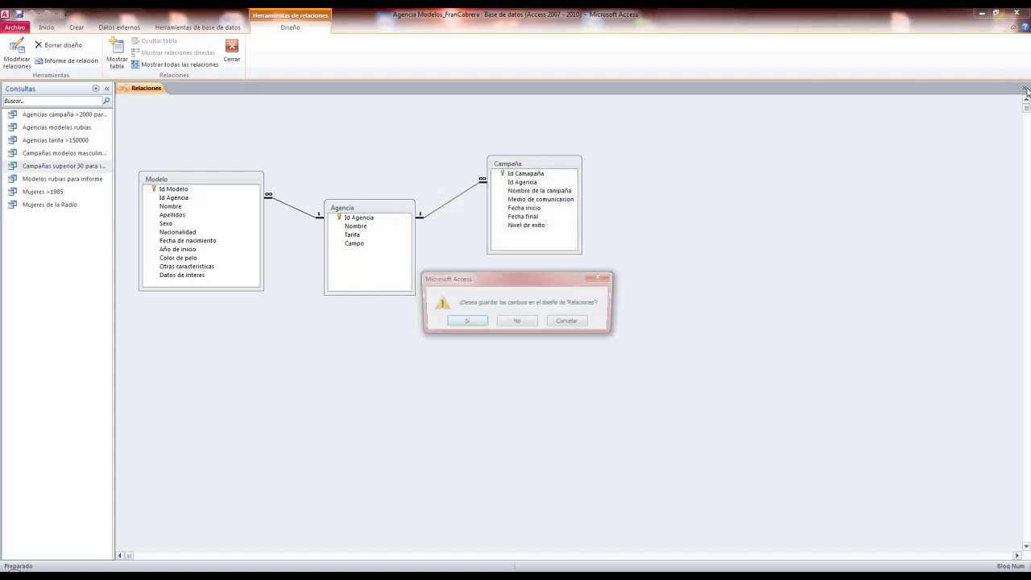
click(516, 322)
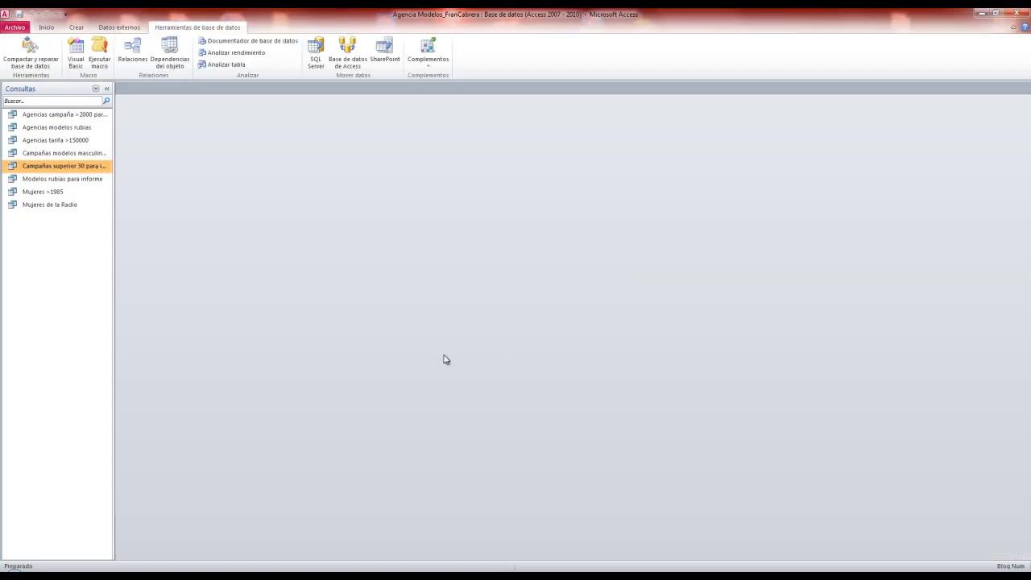